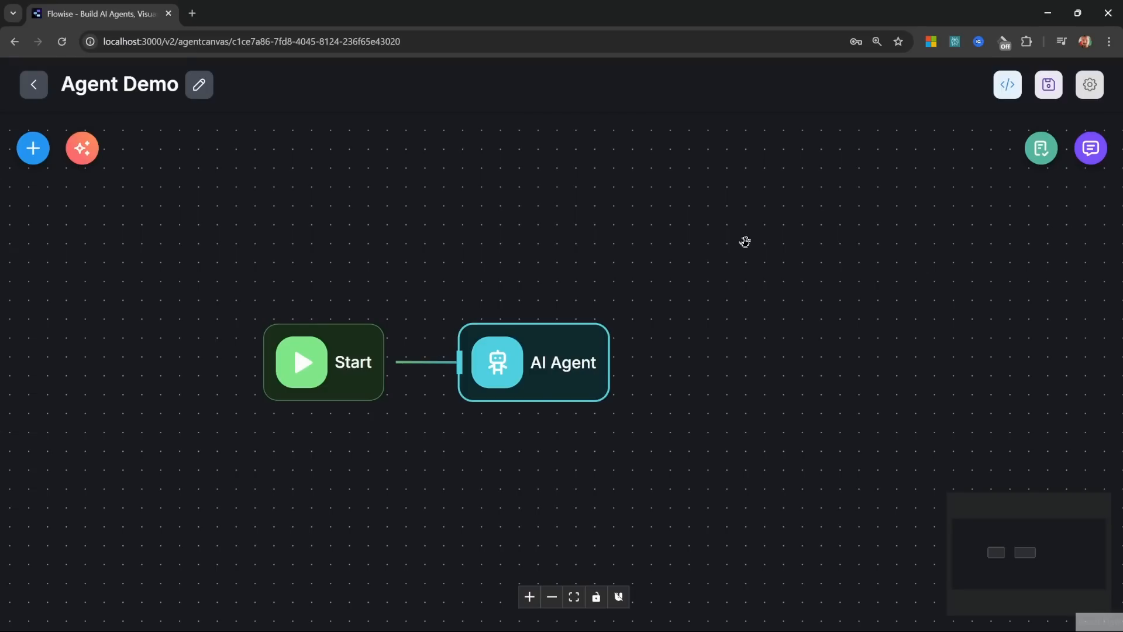
pyautogui.click(1091, 151)
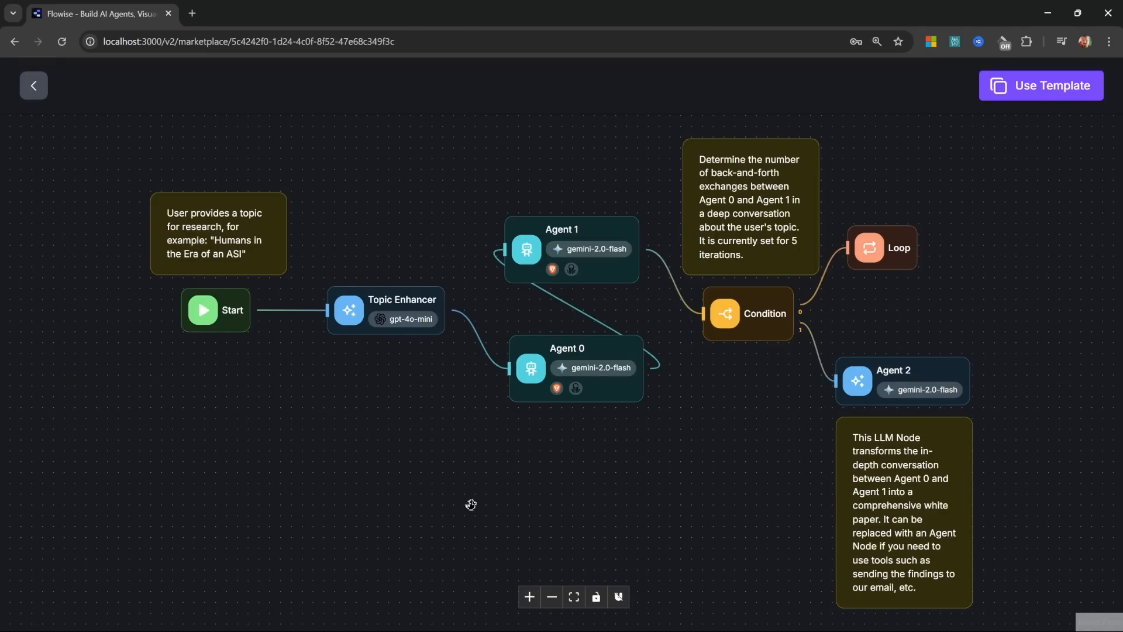
pyautogui.moveTo(530, 462)
pyautogui.mouseDown()
pyautogui.moveTo(499, 460)
pyautogui.moveTo(529, 453)
pyautogui.mouseUp()
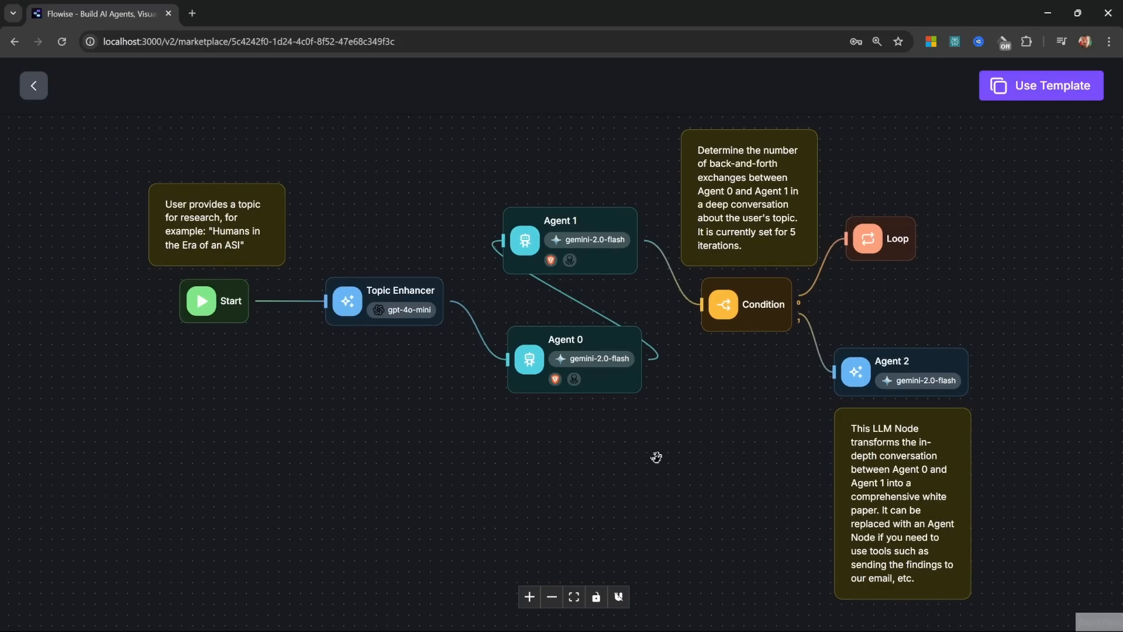
pyautogui.moveTo(677, 413); pyautogui.dragTo(668, 427)
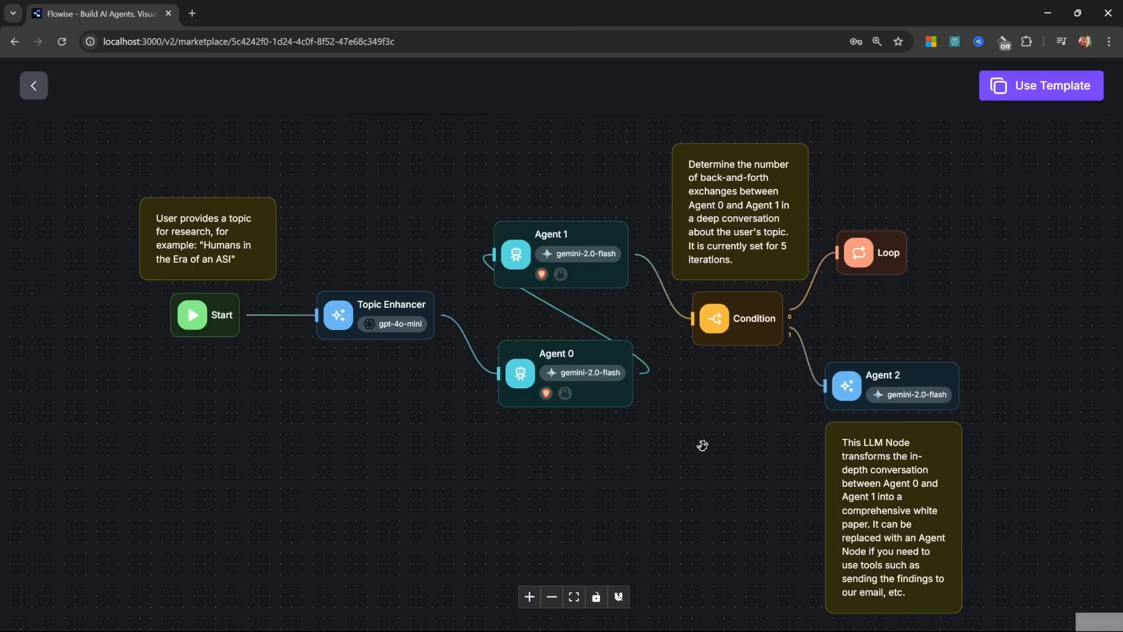
pyautogui.moveTo(677, 494)
pyautogui.mouseDown()
pyautogui.moveTo(691, 504)
pyautogui.moveTo(690, 494)
pyautogui.mouseUp()
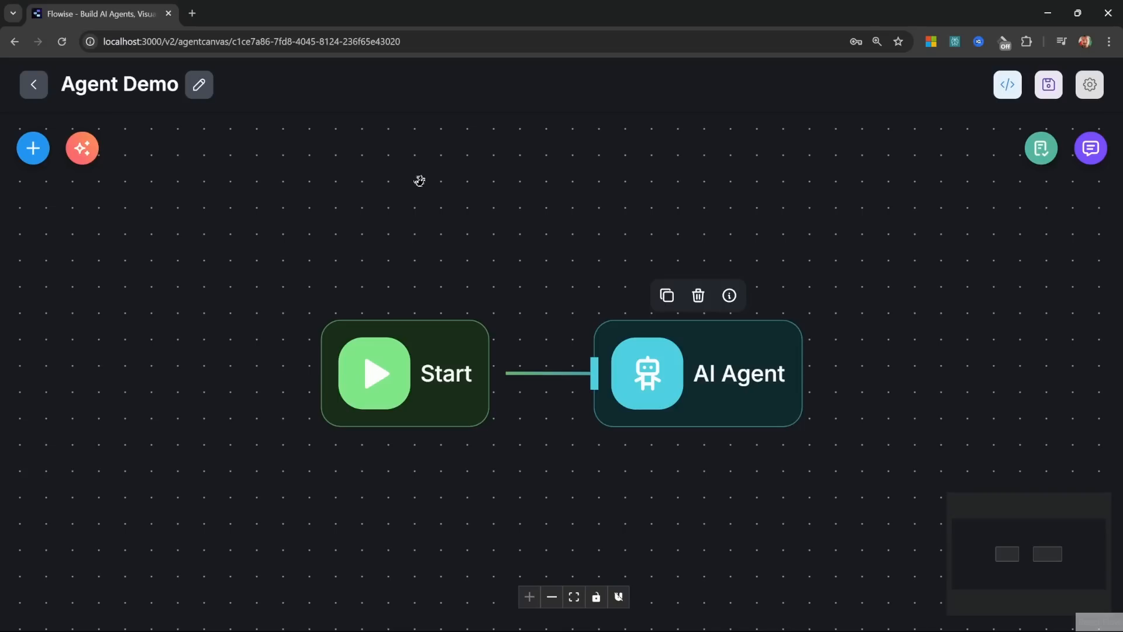
pyautogui.moveTo(505, 256); pyautogui.dragTo(456, 254)
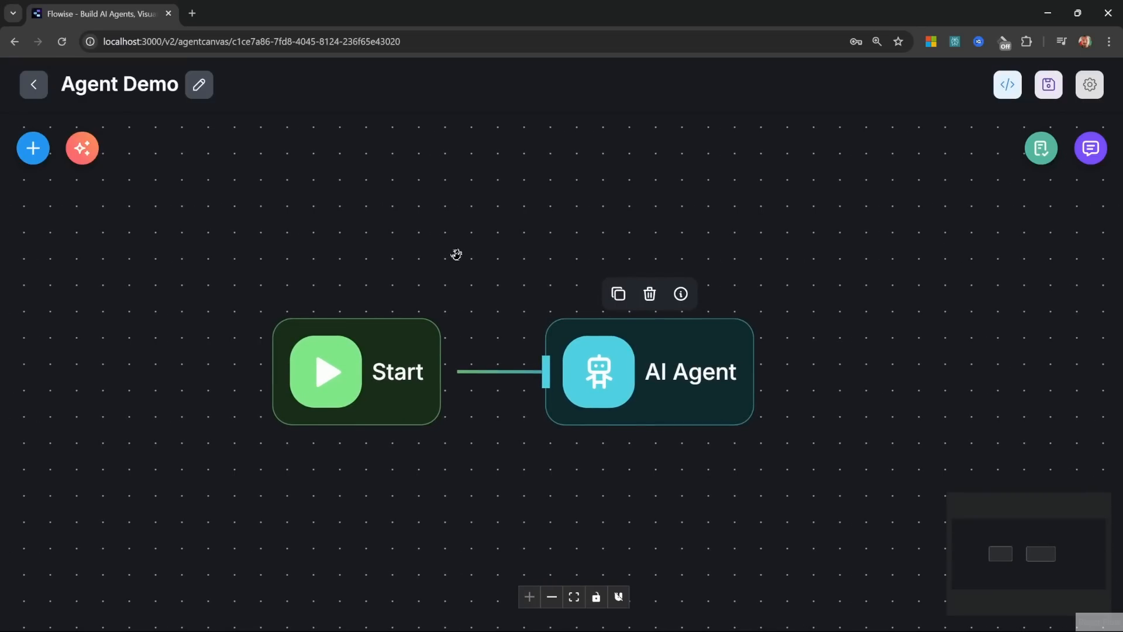
pyautogui.moveTo(457, 254); pyautogui.dragTo(511, 265)
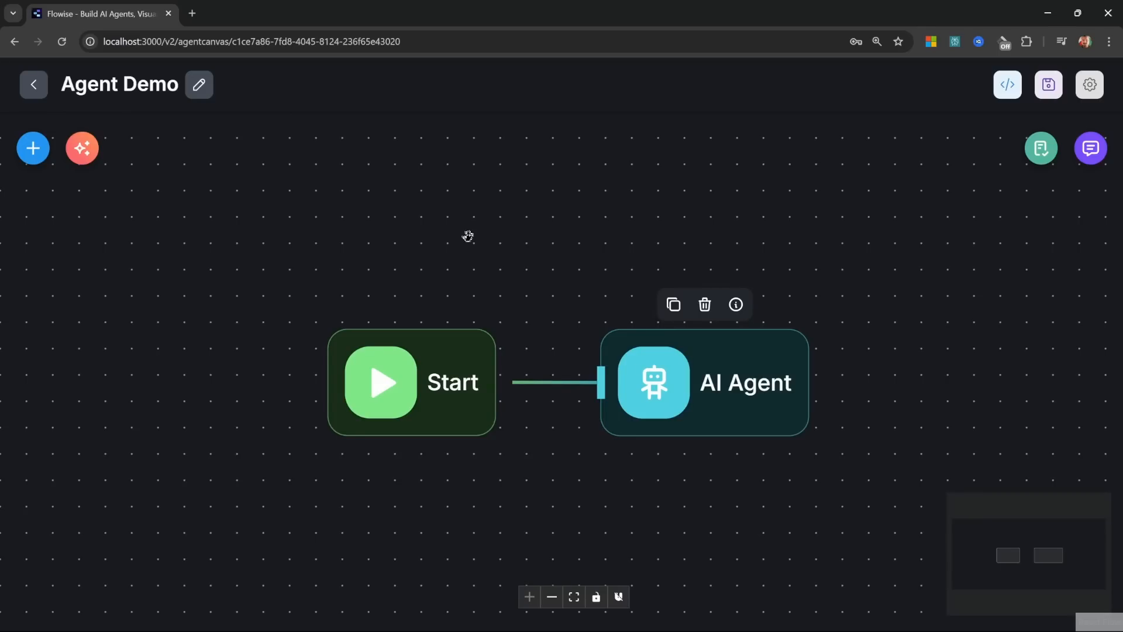
pyautogui.moveTo(456, 260); pyautogui.dragTo(434, 269)
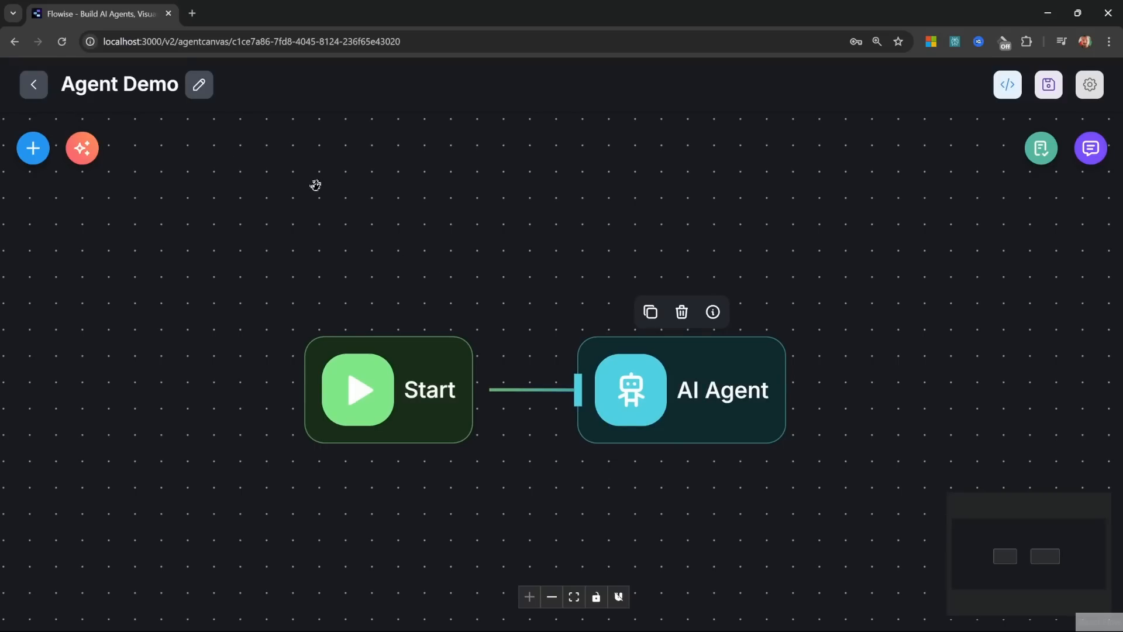
# Leave the Agent Demo canvas for the dashboard's document stores, and look through the Flowise GitHub repository page.
pyautogui.click(34, 84)
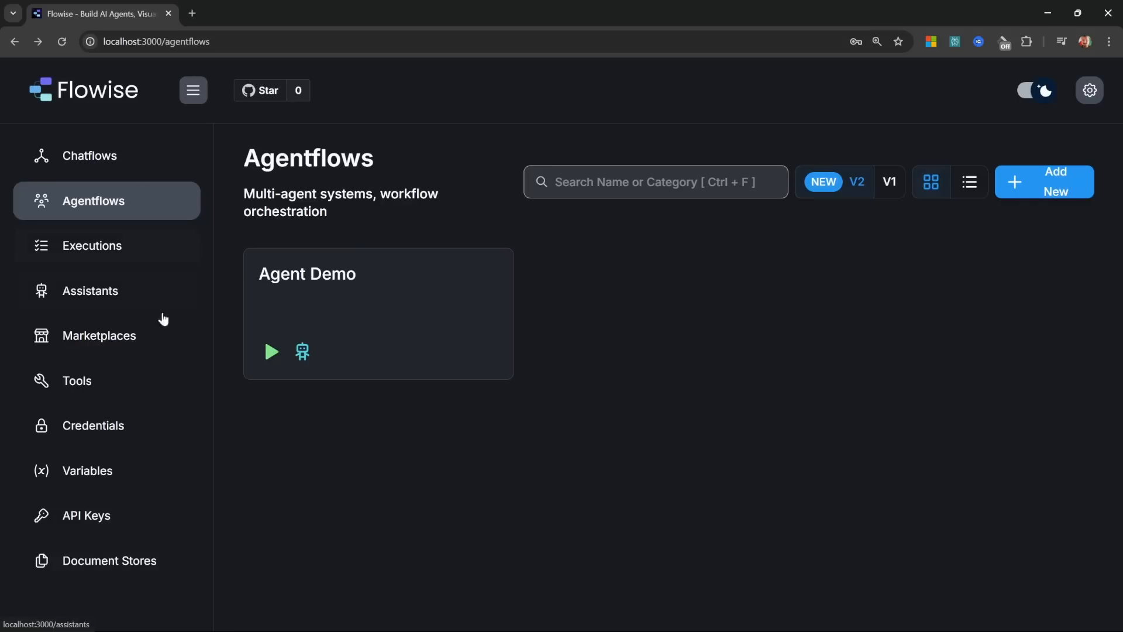
pyautogui.click(99, 578)
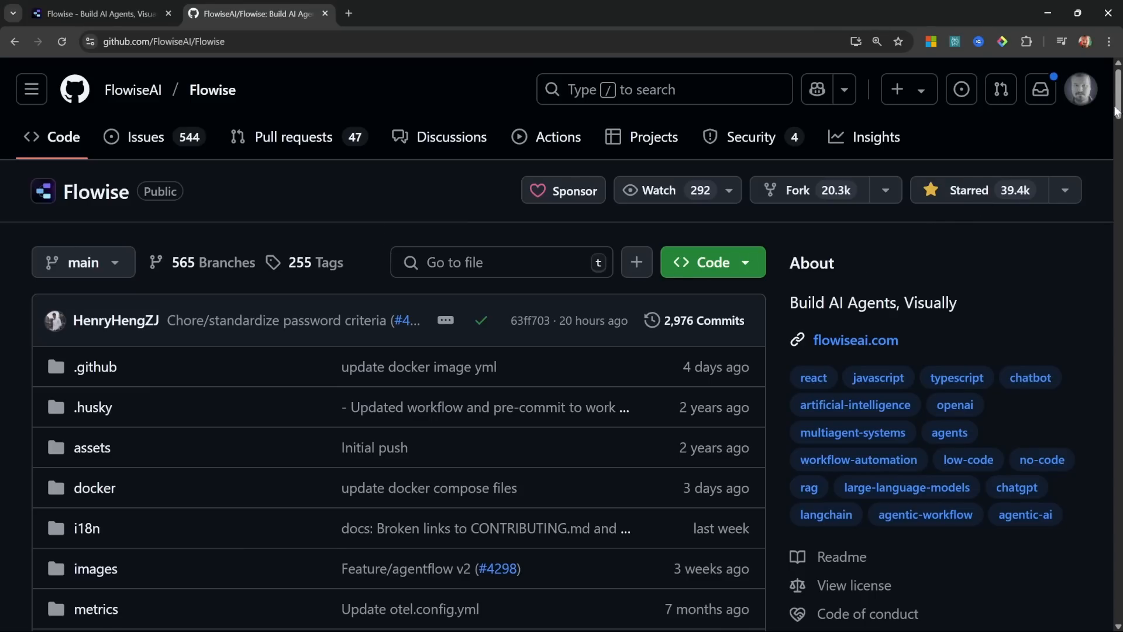
pyautogui.moveTo(1116, 108); pyautogui.dragTo(1118, 625)
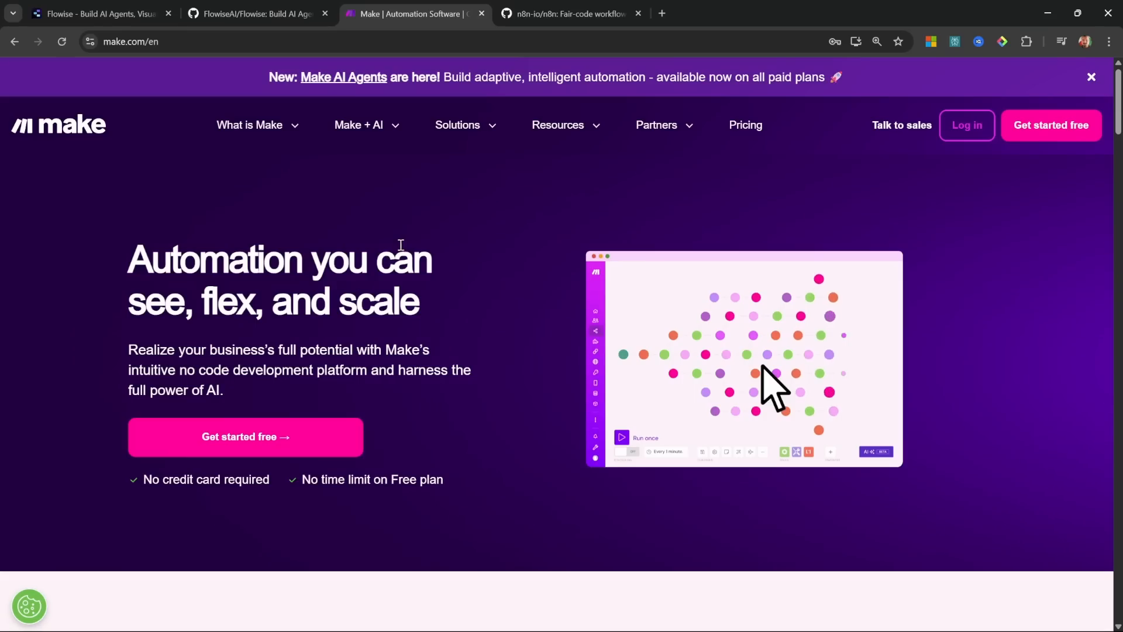
# Review the subscription plans on Make's pricing page and close that page.
pyautogui.moveTo(706, 160)
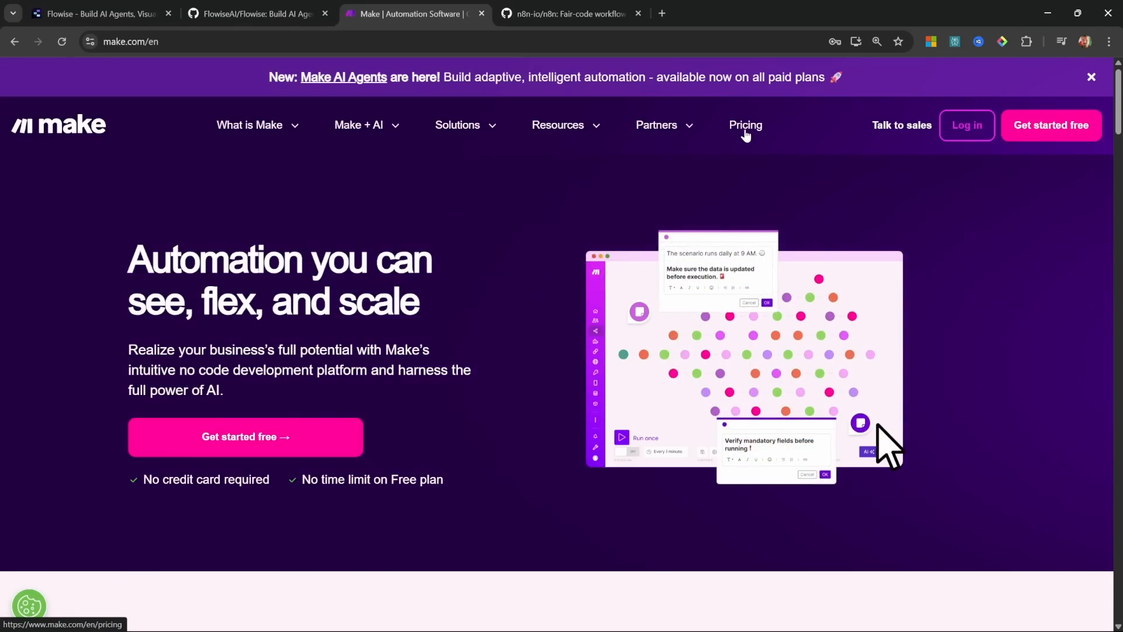
pyautogui.click(744, 133)
pyautogui.scroll(-3, 682, 237)
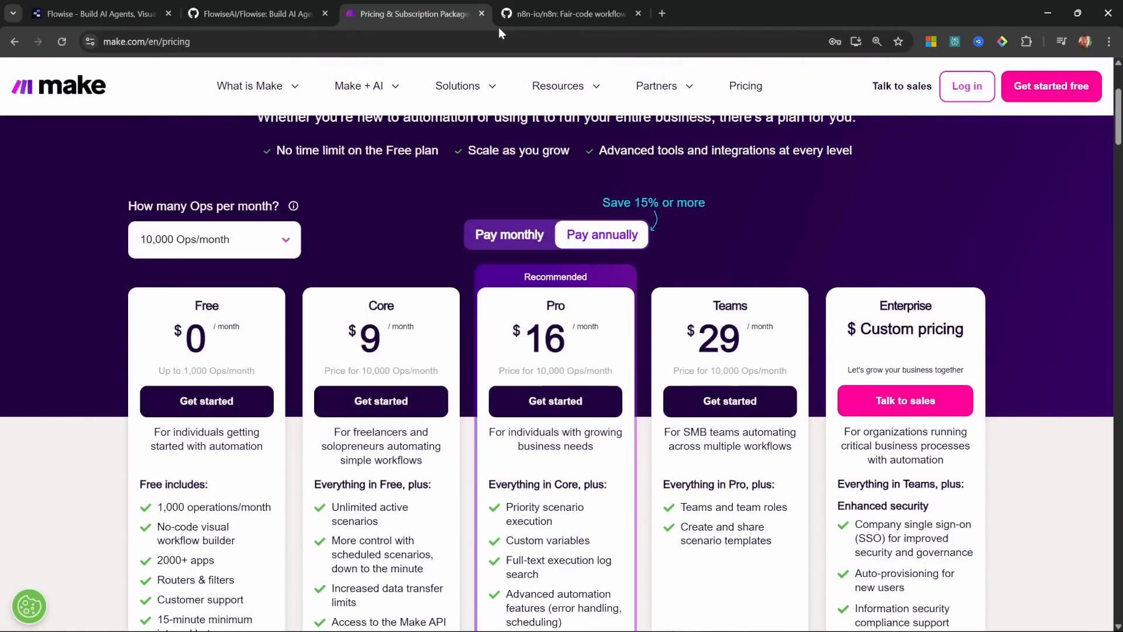
pyautogui.click(481, 13)
# Read through the n8n GitHub repository's README and About section, and close the page.
pyautogui.scroll(-20, 398, 345)
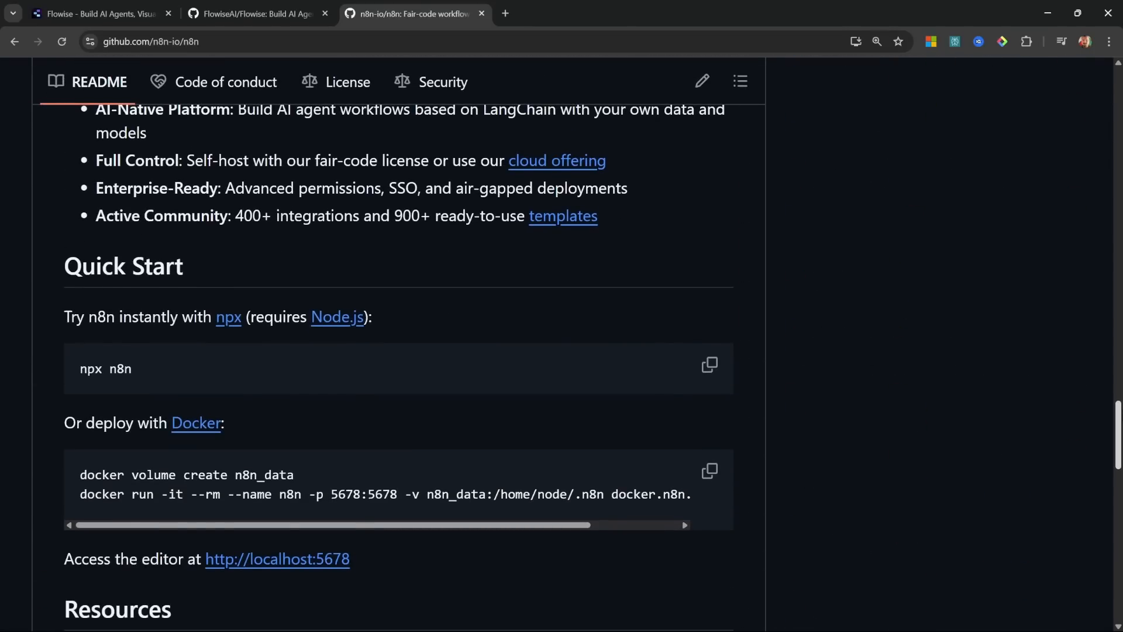
pyautogui.scroll(-14, 398, 345)
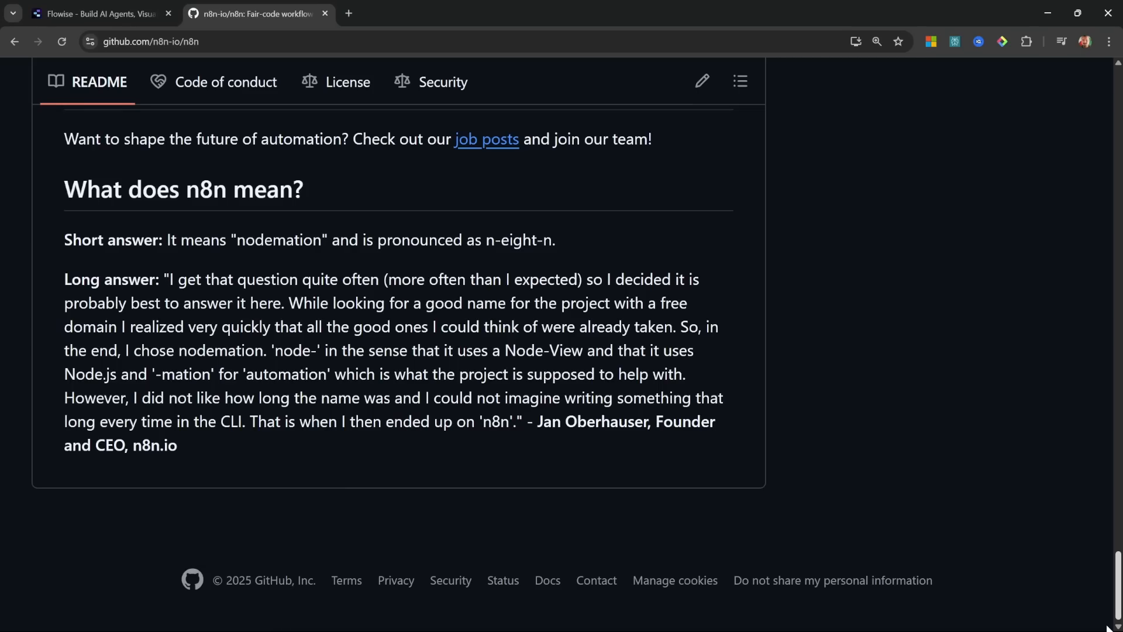
pyautogui.moveTo(1107, 626); pyautogui.dragTo(1079, 41)
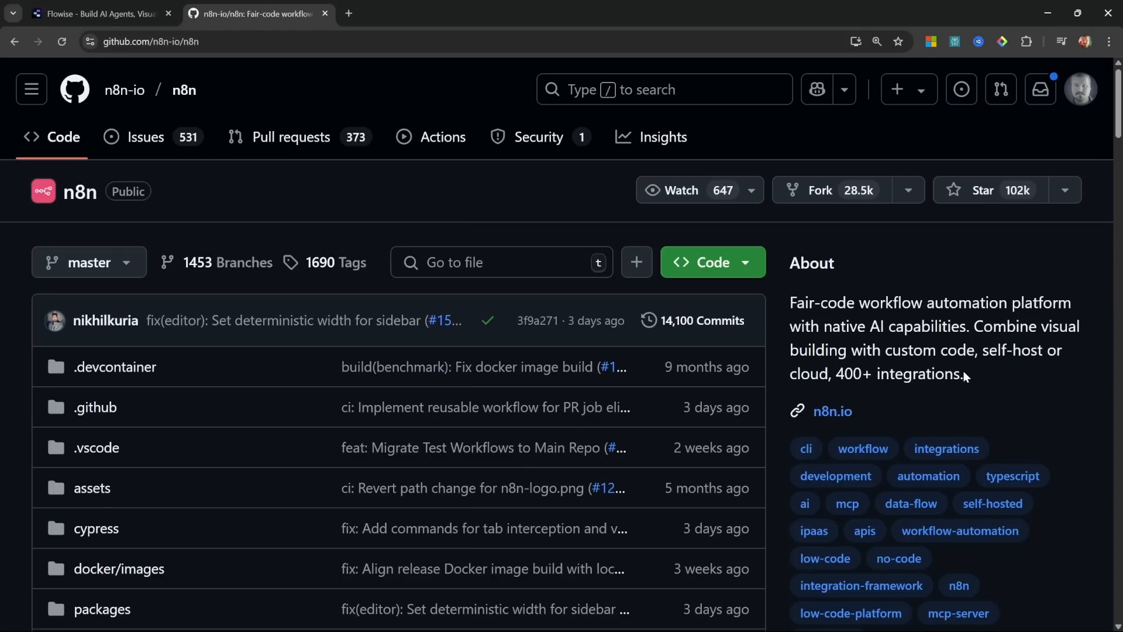
pyautogui.click(325, 12)
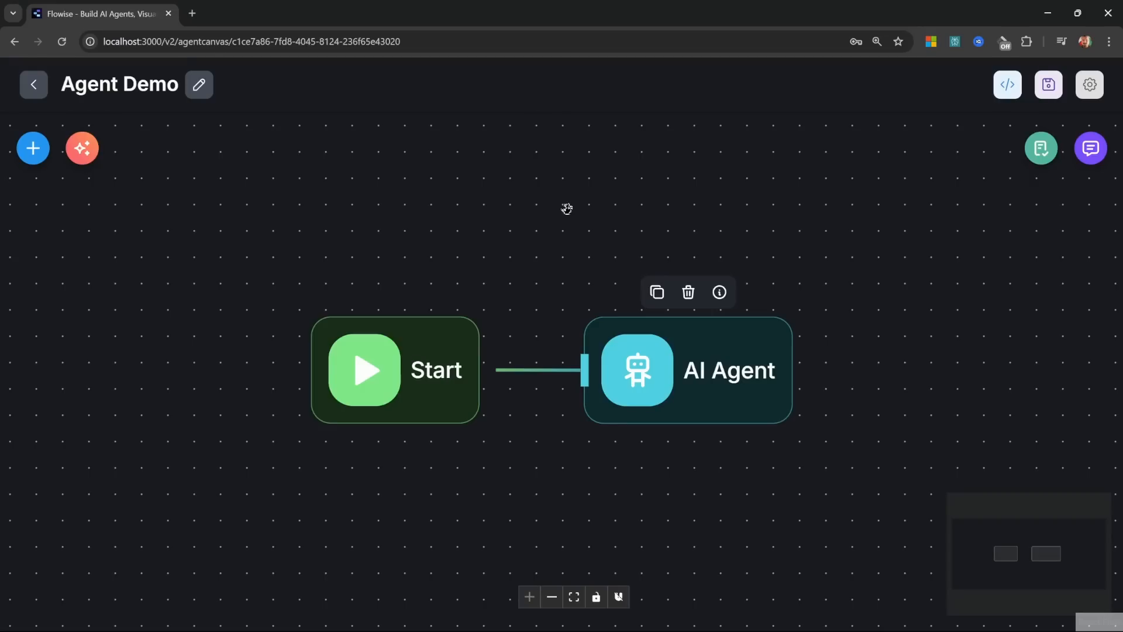
pyautogui.moveTo(550, 235)
pyautogui.mouseDown()
pyautogui.moveTo(538, 263)
pyautogui.moveTo(538, 238)
pyautogui.mouseUp()
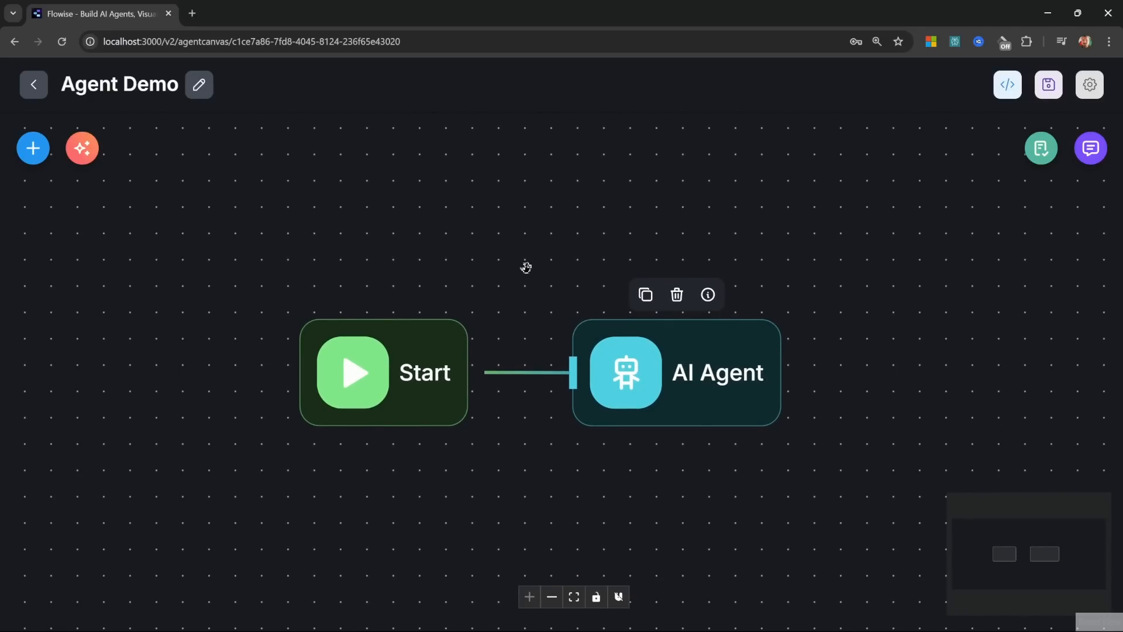
pyautogui.moveTo(526, 267); pyautogui.dragTo(551, 271)
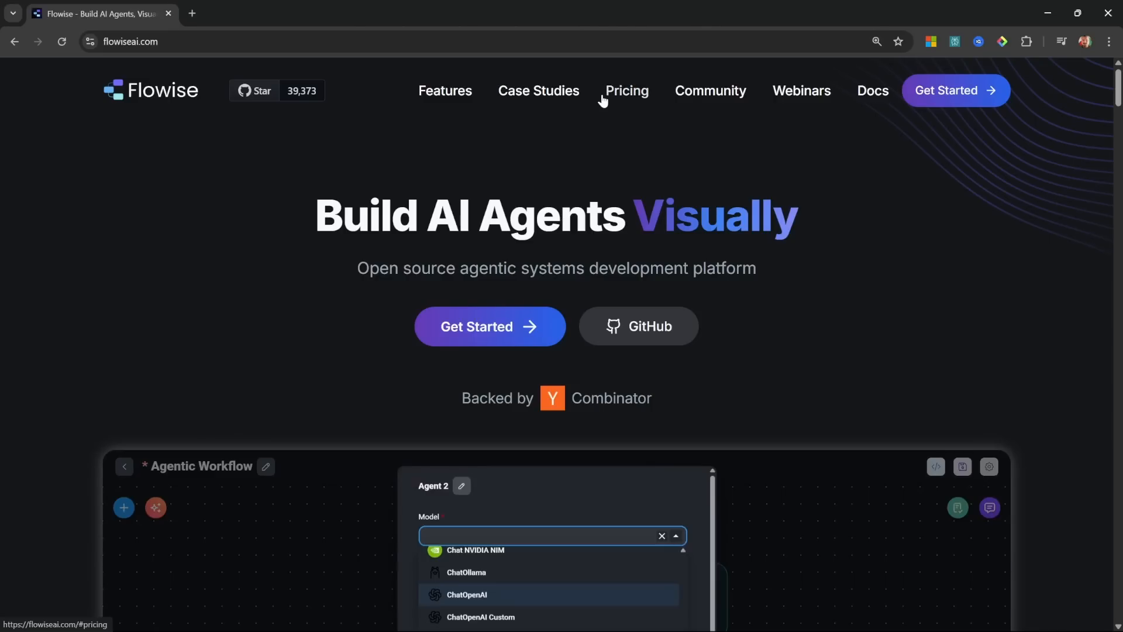
# Examine the flow, prediction and storage limits of the Free and Starter plans in Flowise's pricing section.
pyautogui.click(602, 99)
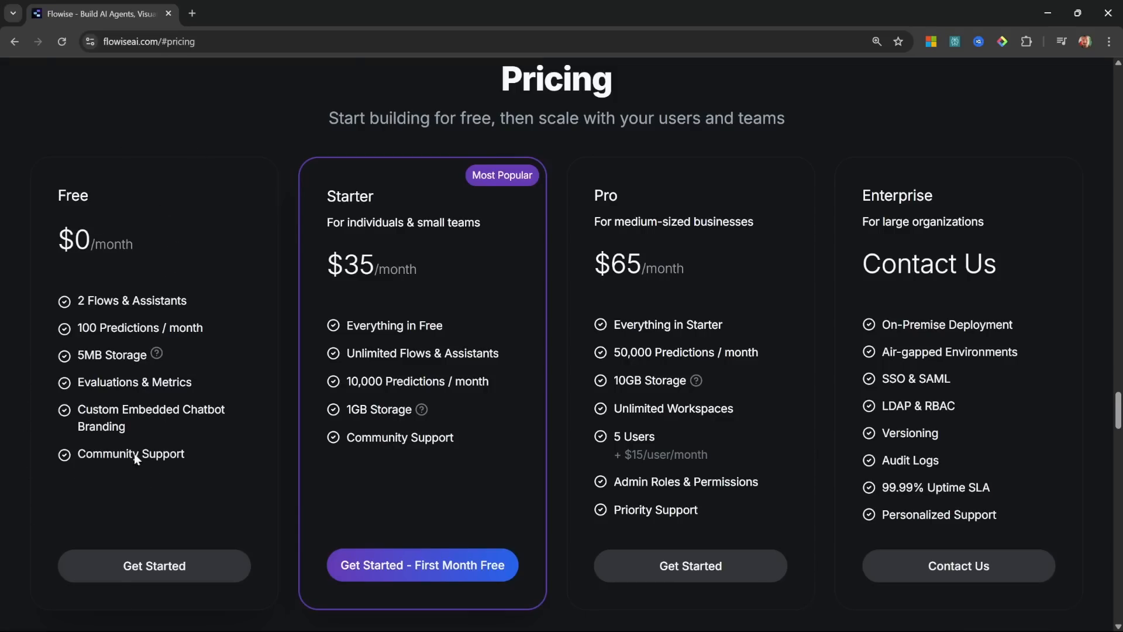
pyautogui.moveTo(79, 305); pyautogui.dragTo(206, 308)
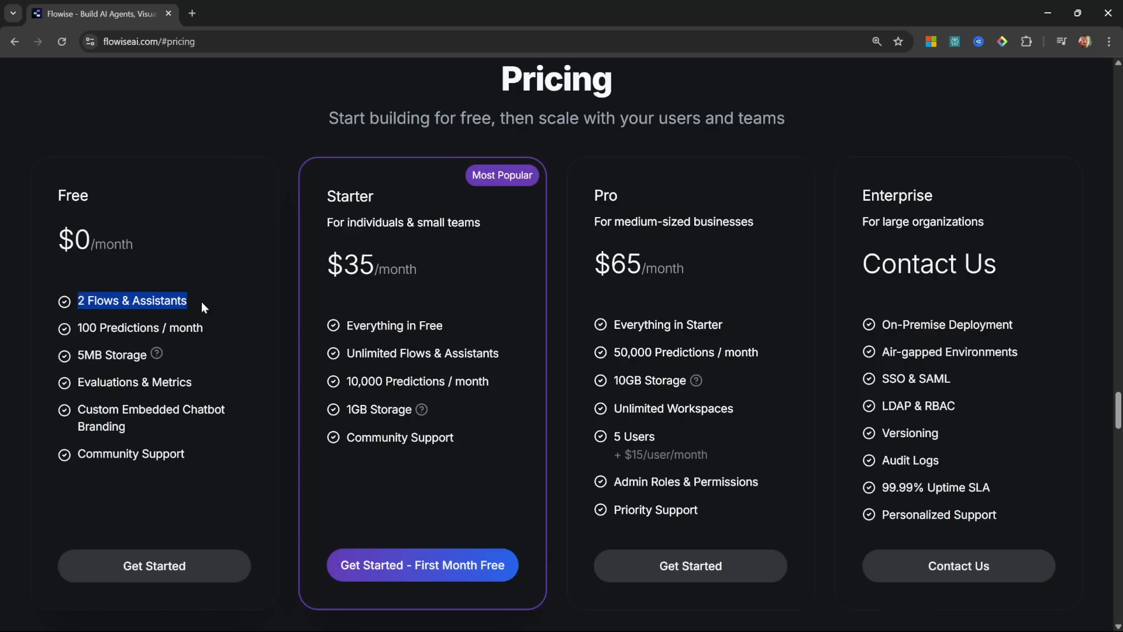
pyautogui.click(167, 326)
pyautogui.moveTo(70, 332); pyautogui.dragTo(198, 334)
pyautogui.click(198, 334)
pyautogui.moveTo(73, 354); pyautogui.dragTo(148, 355)
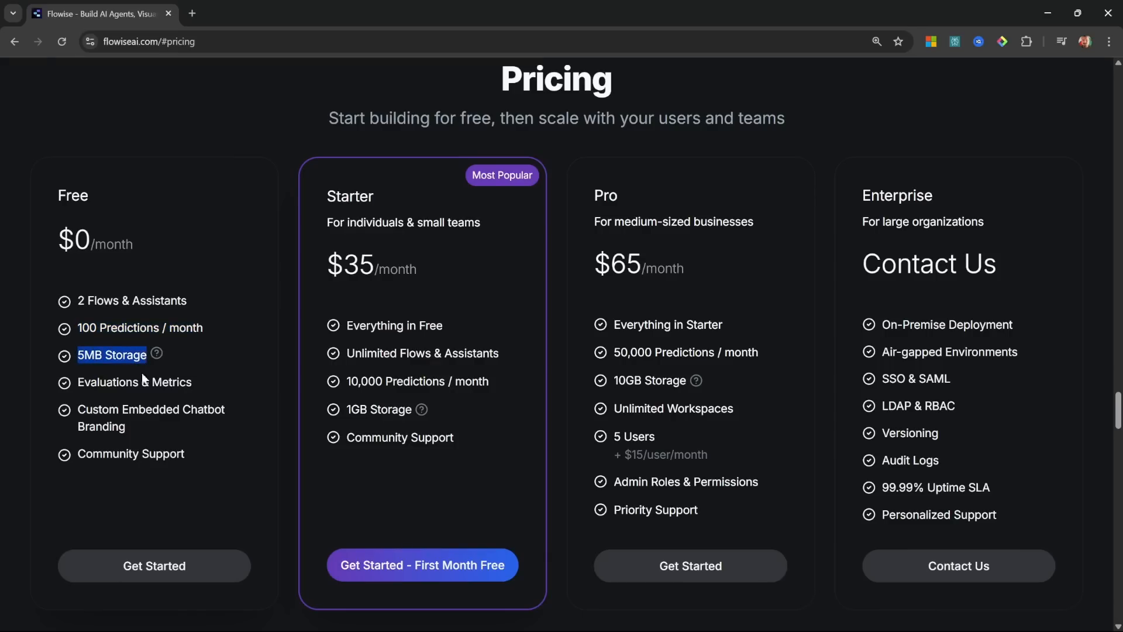
pyautogui.click(146, 373)
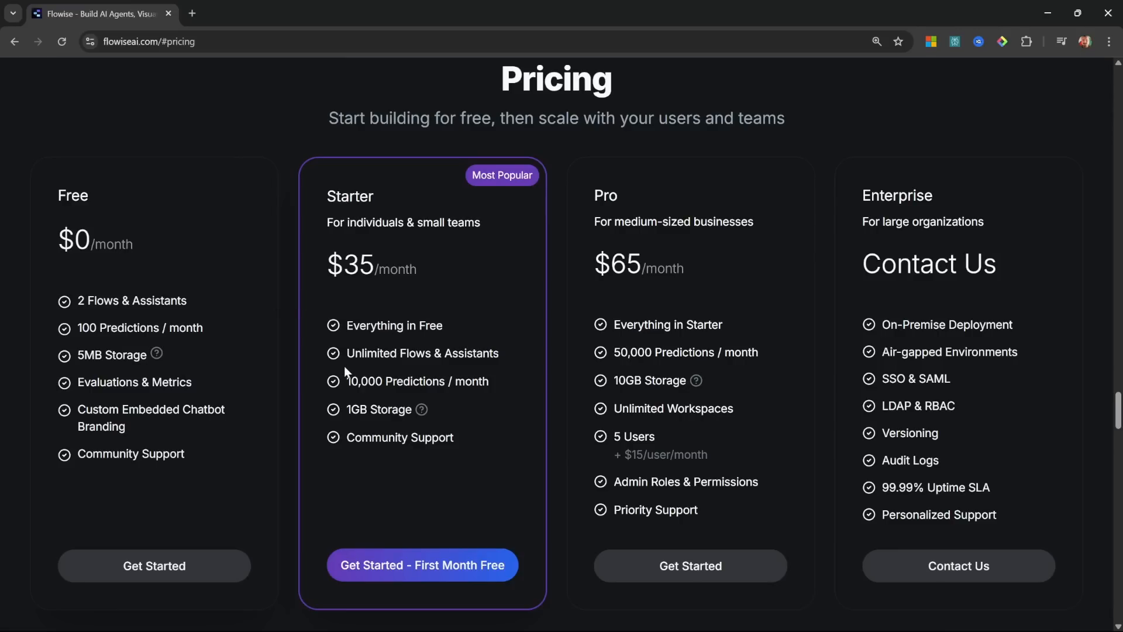
pyautogui.moveTo(345, 354); pyautogui.dragTo(503, 361)
pyautogui.click(503, 361)
pyautogui.moveTo(58, 190); pyautogui.dragTo(199, 467)
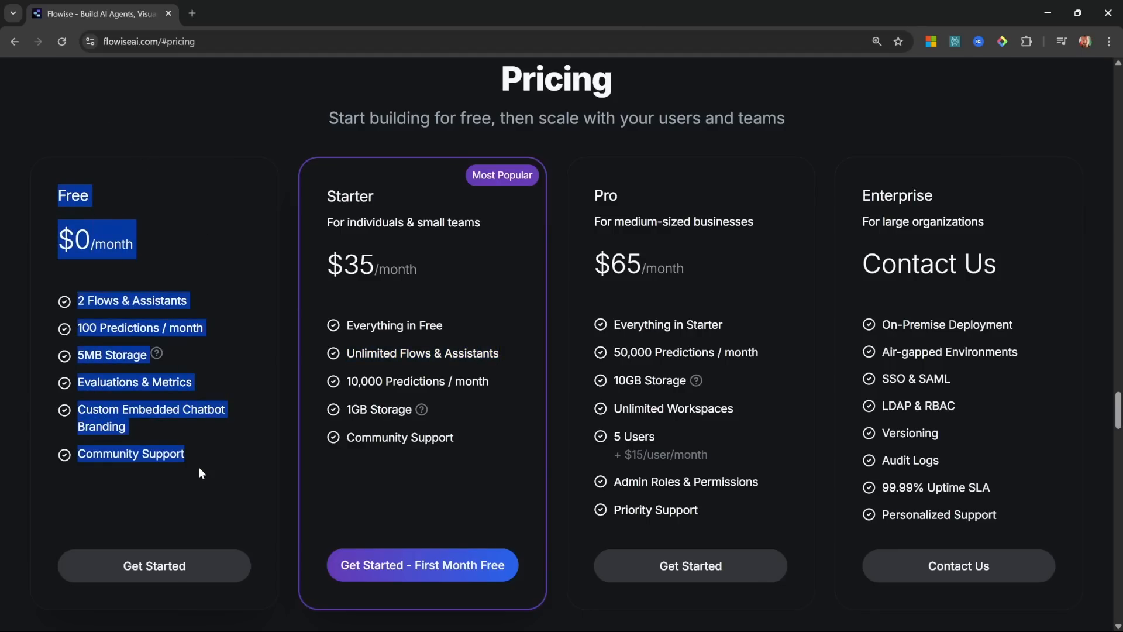
# Return to the start of the Flowise home page and read its npm install and npx start commands.
pyautogui.hotkey('alt', 'Left')
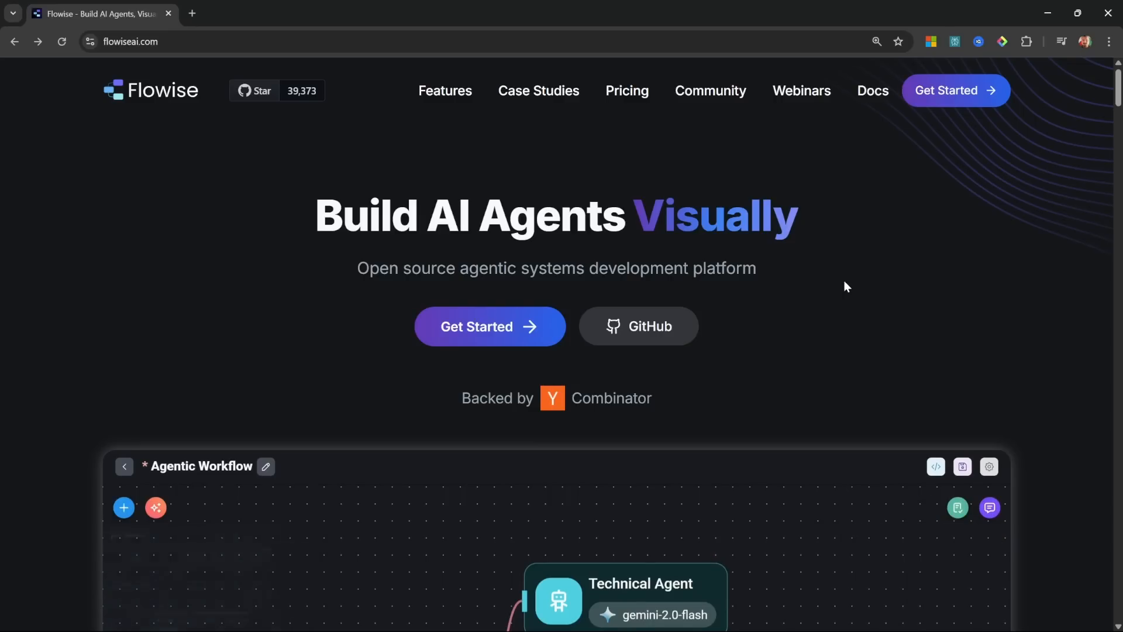
pyautogui.scroll(-8, 845, 285)
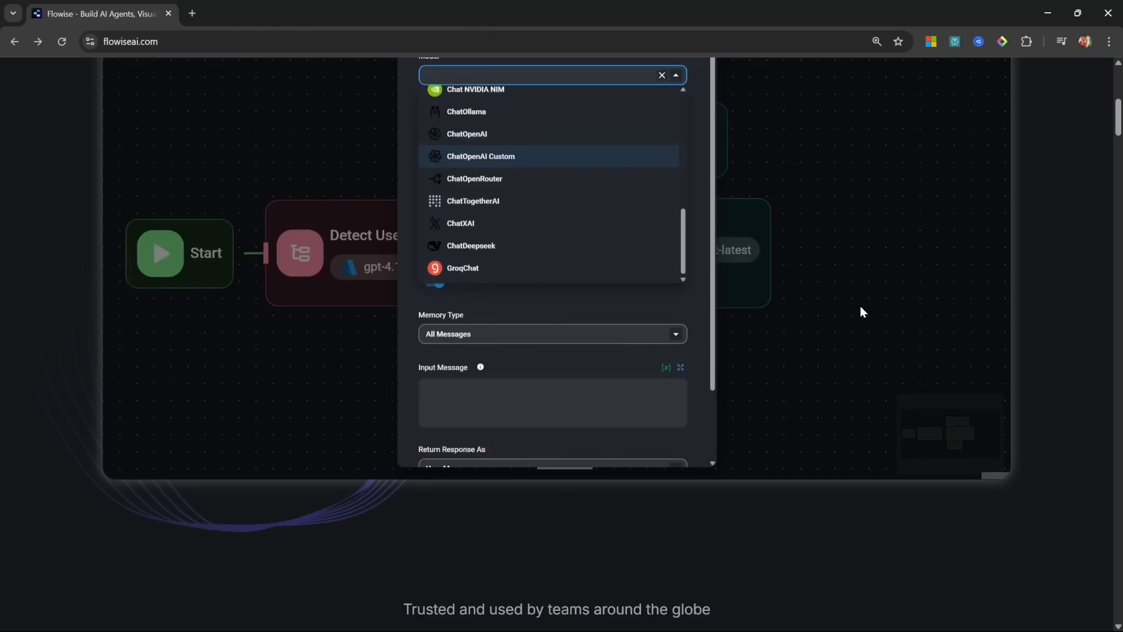
pyautogui.scroll(-4, 834, 335)
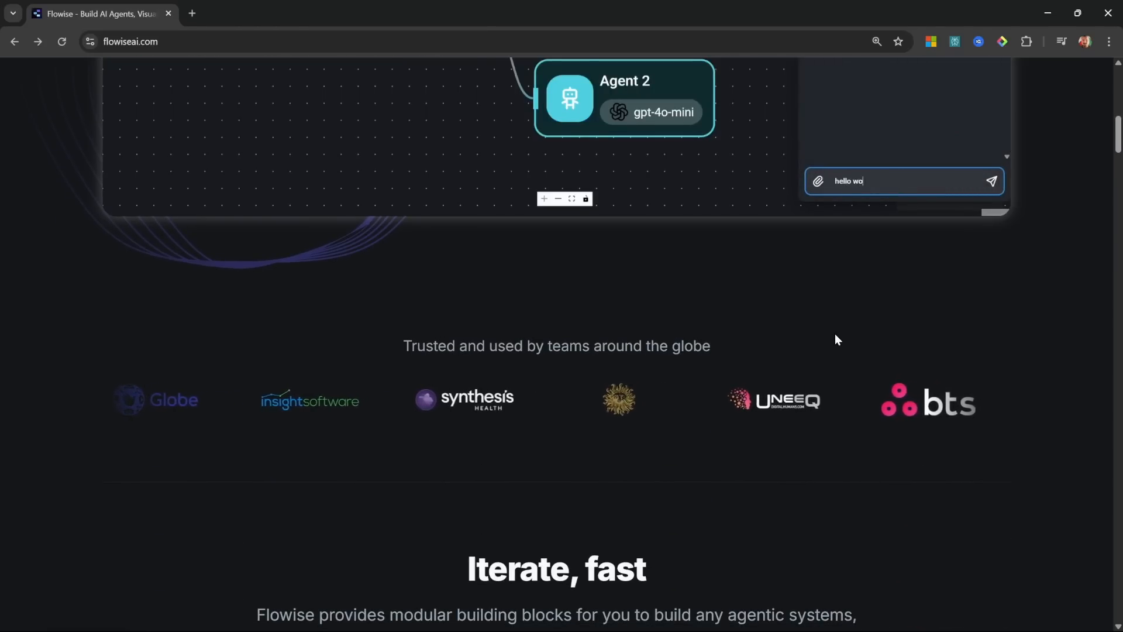
pyautogui.scroll(-5, 834, 338)
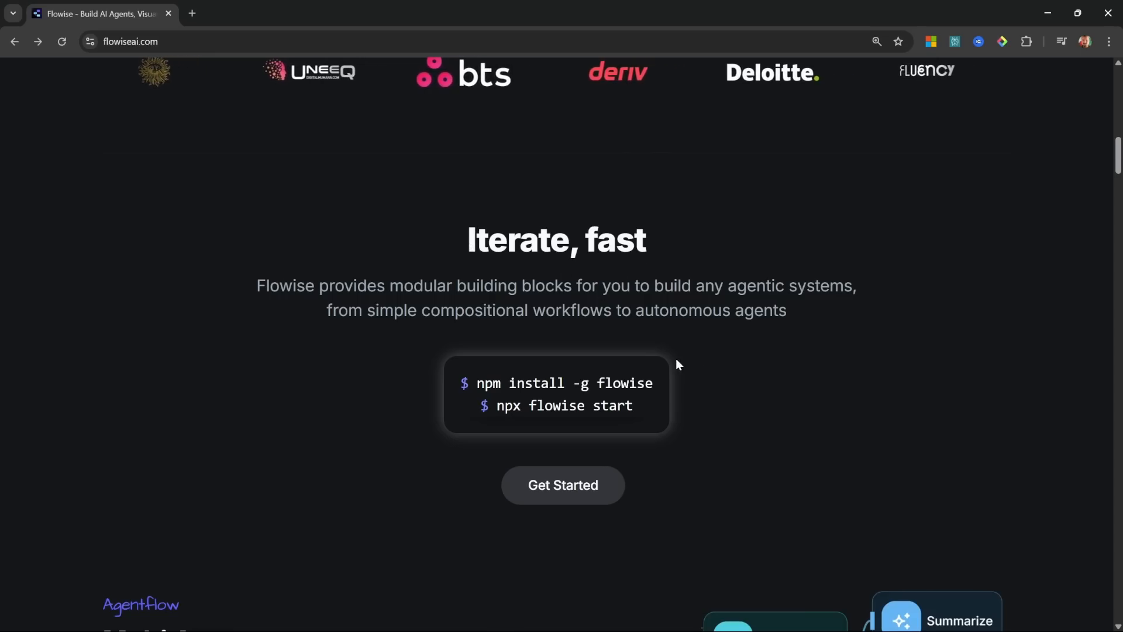
pyautogui.moveTo(475, 384); pyautogui.dragTo(644, 393)
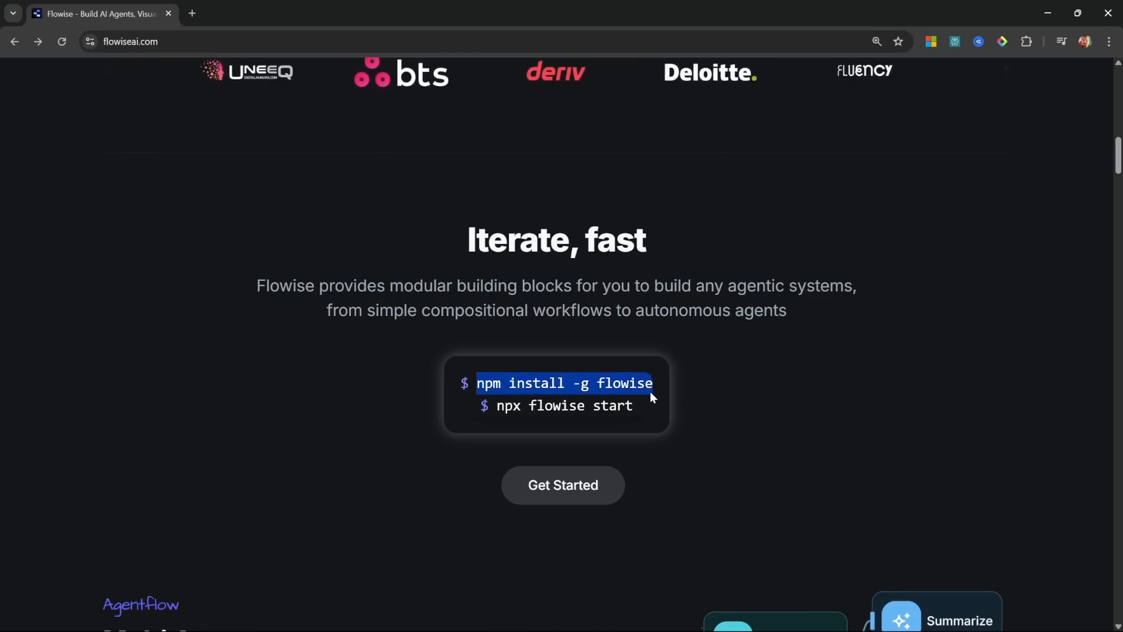
pyautogui.click(646, 413)
pyautogui.moveTo(497, 409); pyautogui.dragTo(652, 411)
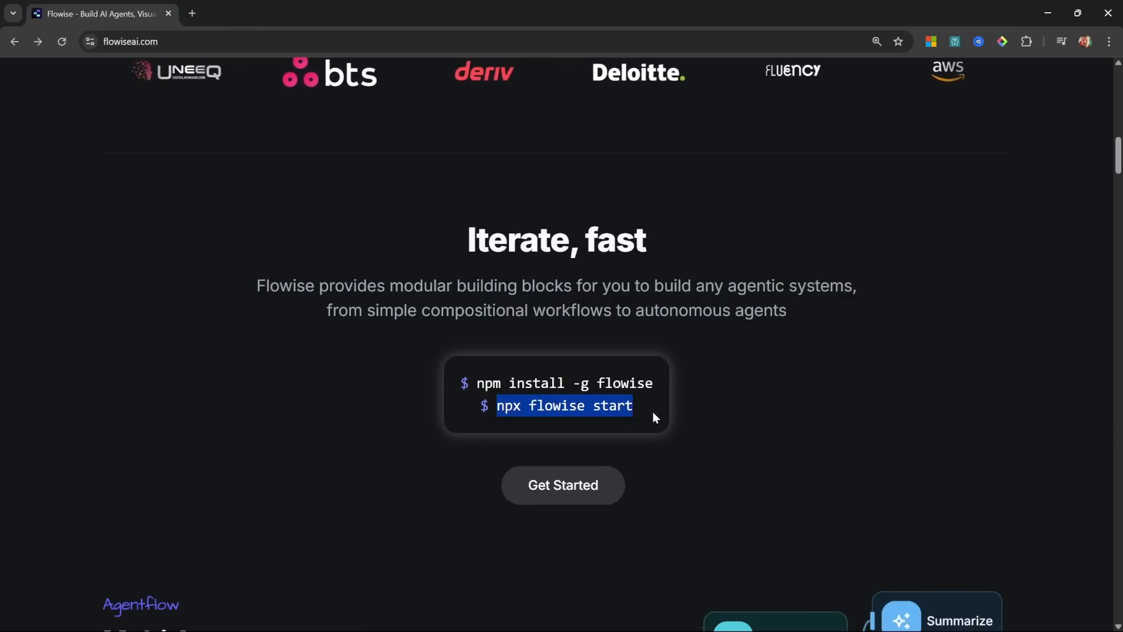
pyautogui.click(652, 412)
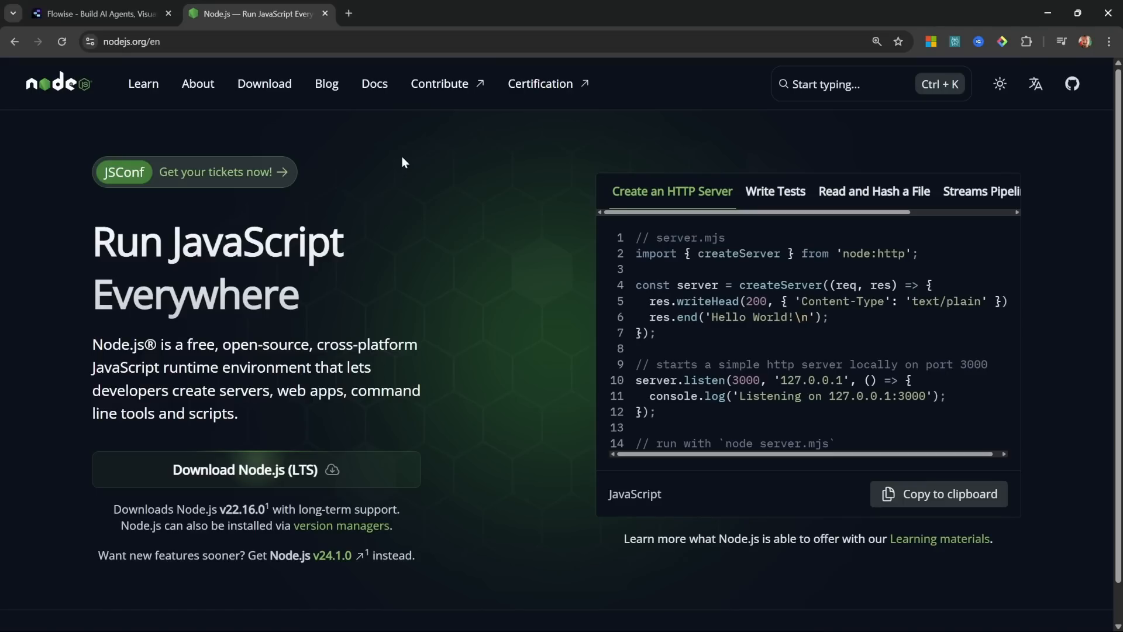
# Download Node.js (LTS) and install Flowise globally in Command Prompt with "npm -g install flowise".
pyautogui.click(226, 471)
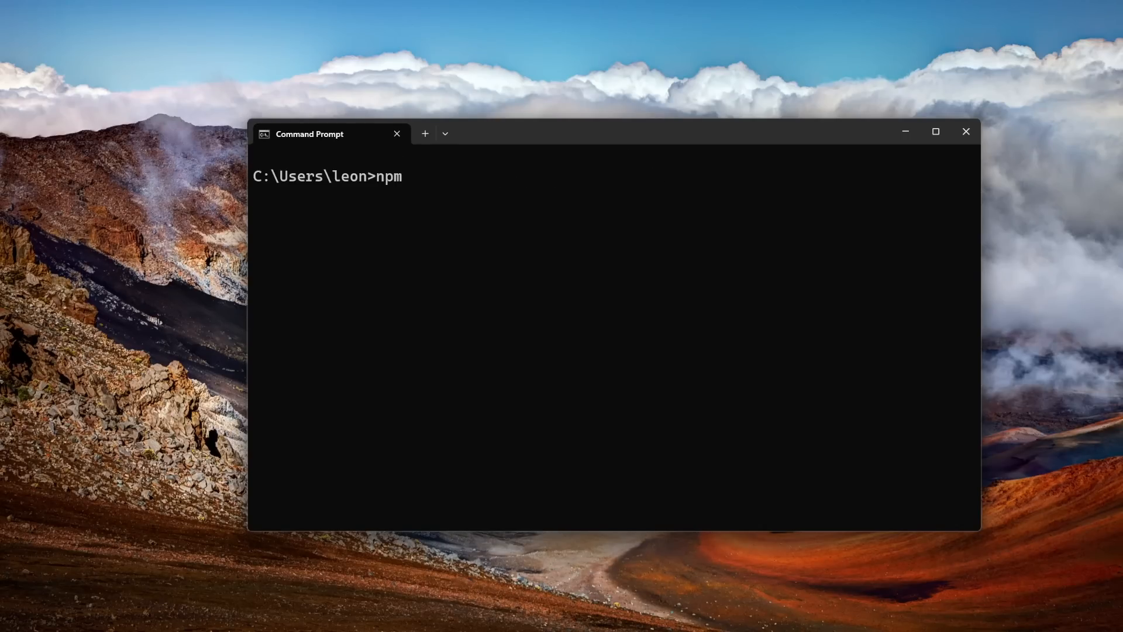
pyautogui.write('-g install flowise')
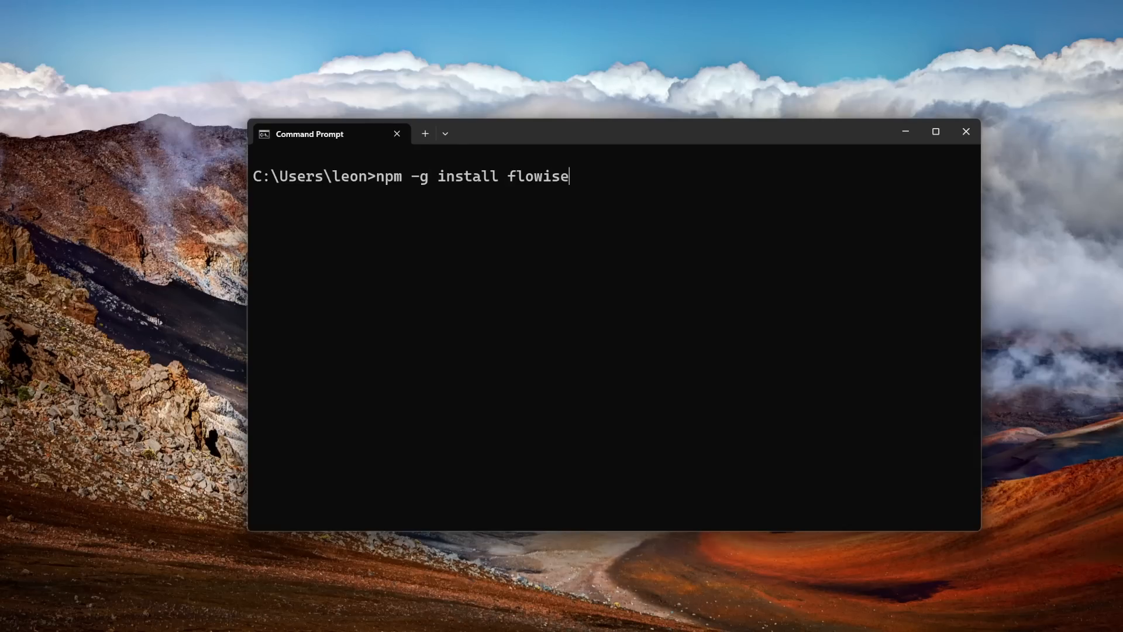
pyautogui.press('Return')
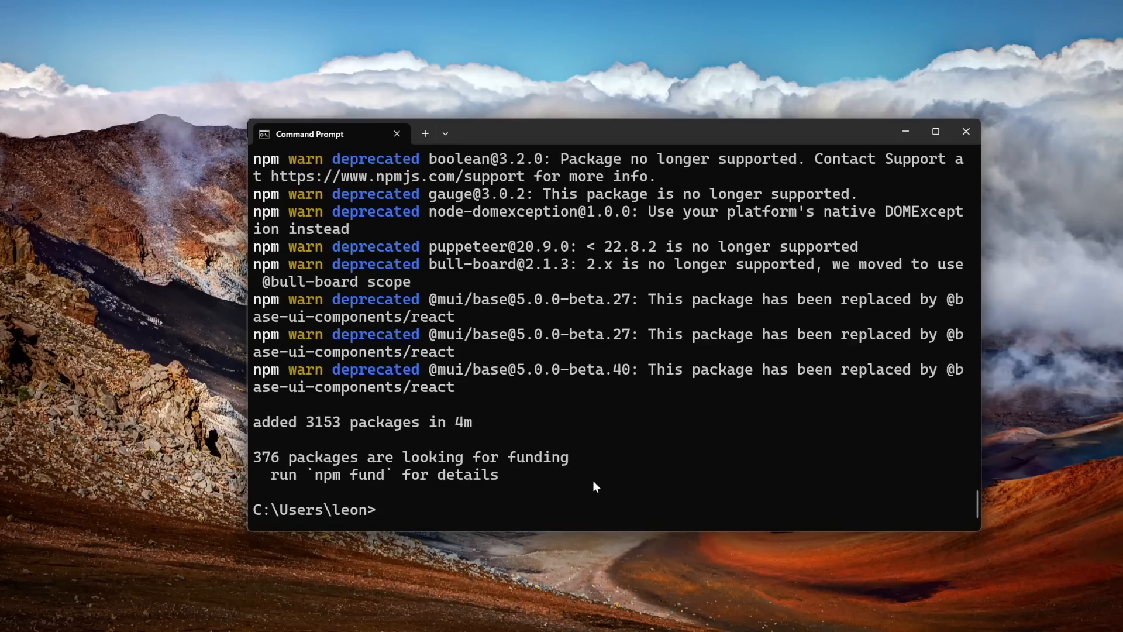
# Clear the terminal output and start the Flowise server with "npx flowise start".
pyautogui.write('cls')
pyautogui.press('Return')
pyautogui.write('npx flowi')
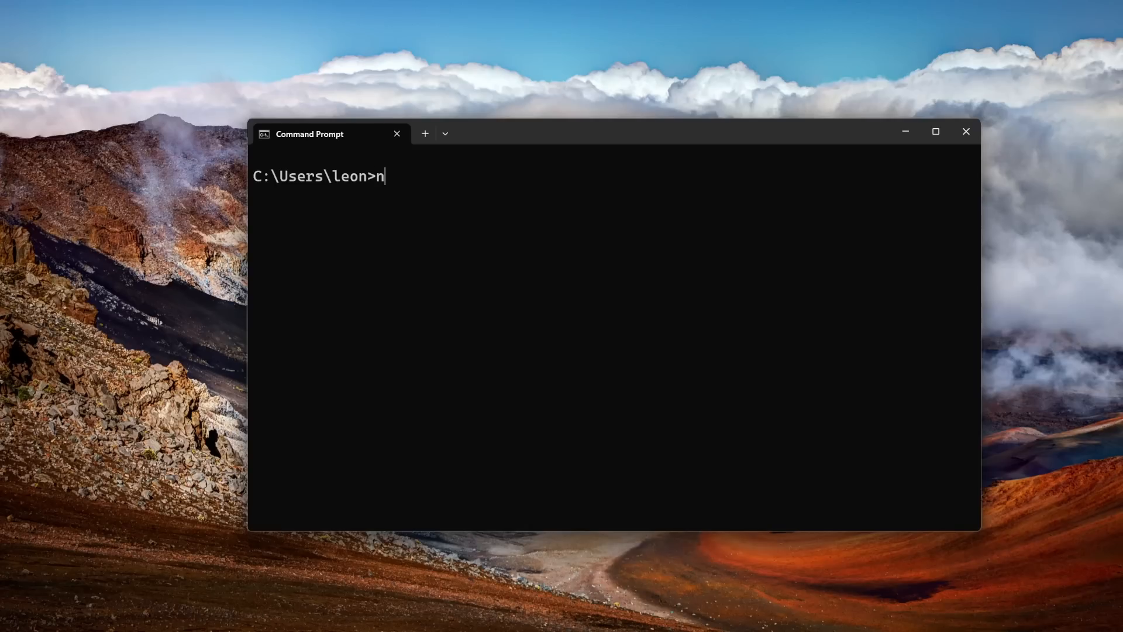
pyautogui.write('se start')
pyautogui.press('Return')
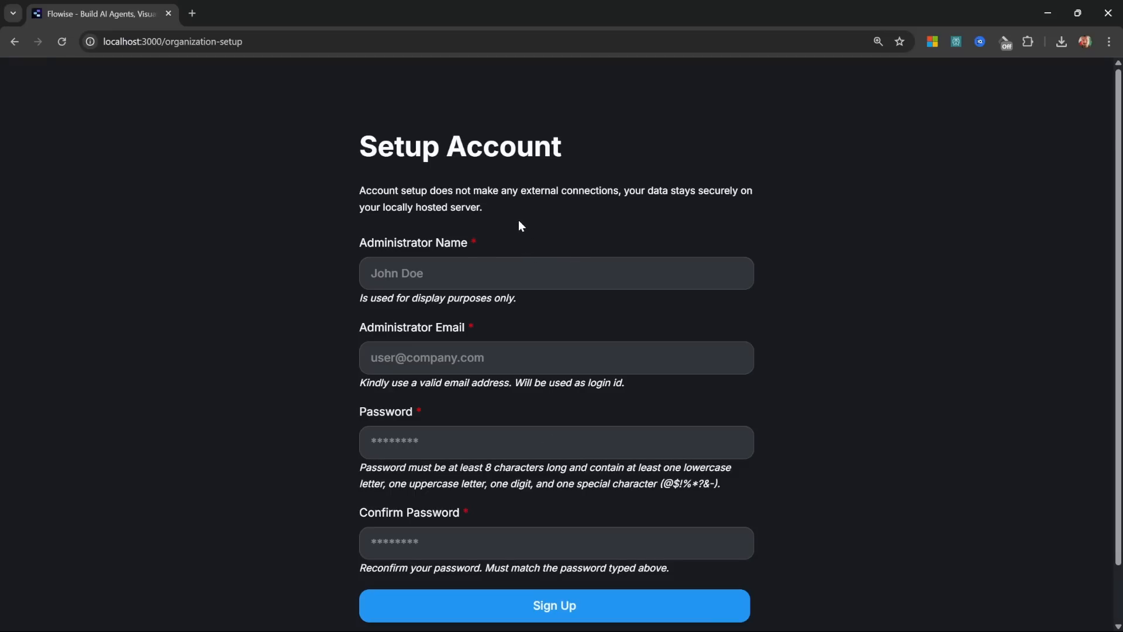
# Read the local-data note and set up the administrator account, filling in the name, email, password and password confirmation, and sign up.
pyautogui.moveTo(356, 191); pyautogui.dragTo(491, 217)
pyautogui.click(491, 217)
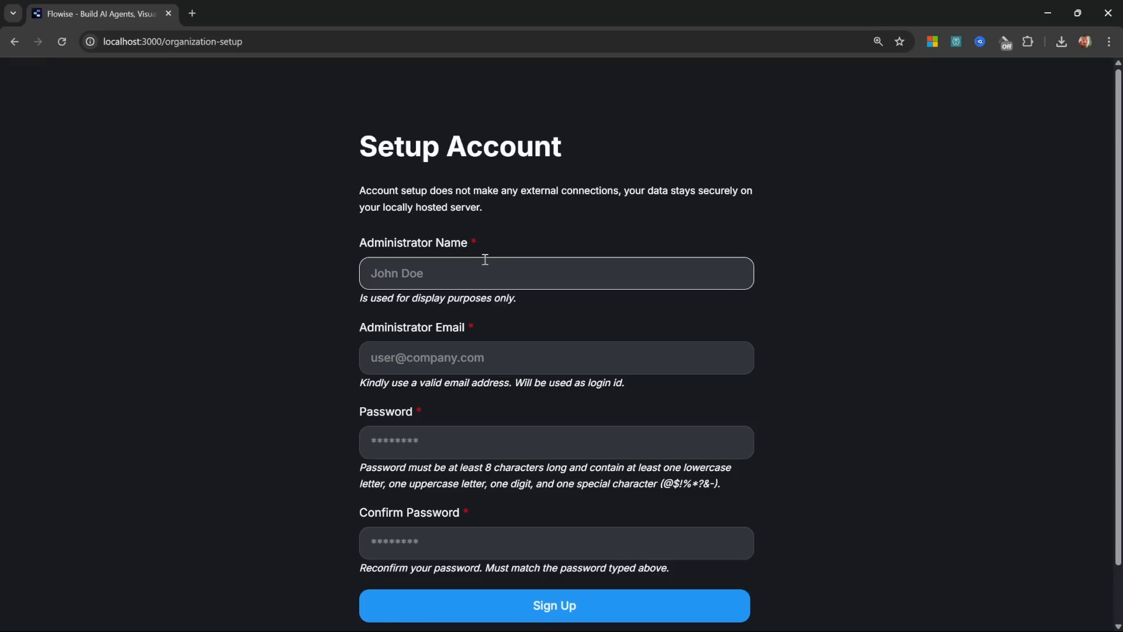
pyautogui.click(462, 271)
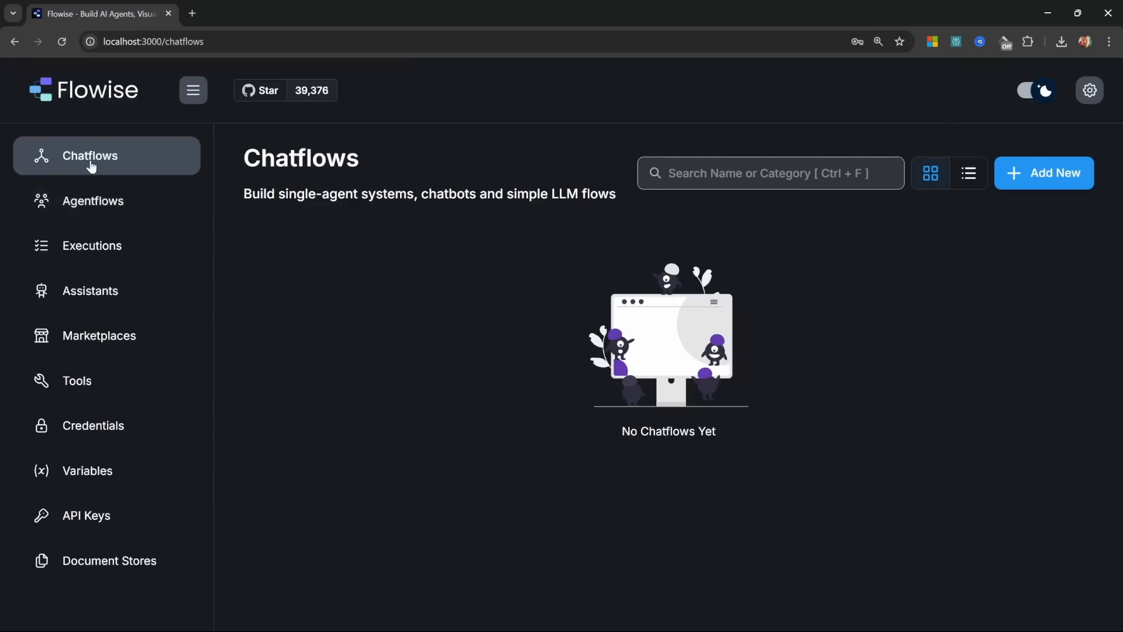
# Look through the Chatflows, Agentflows and Executions pages of the local Flowise instance.
pyautogui.click(105, 199)
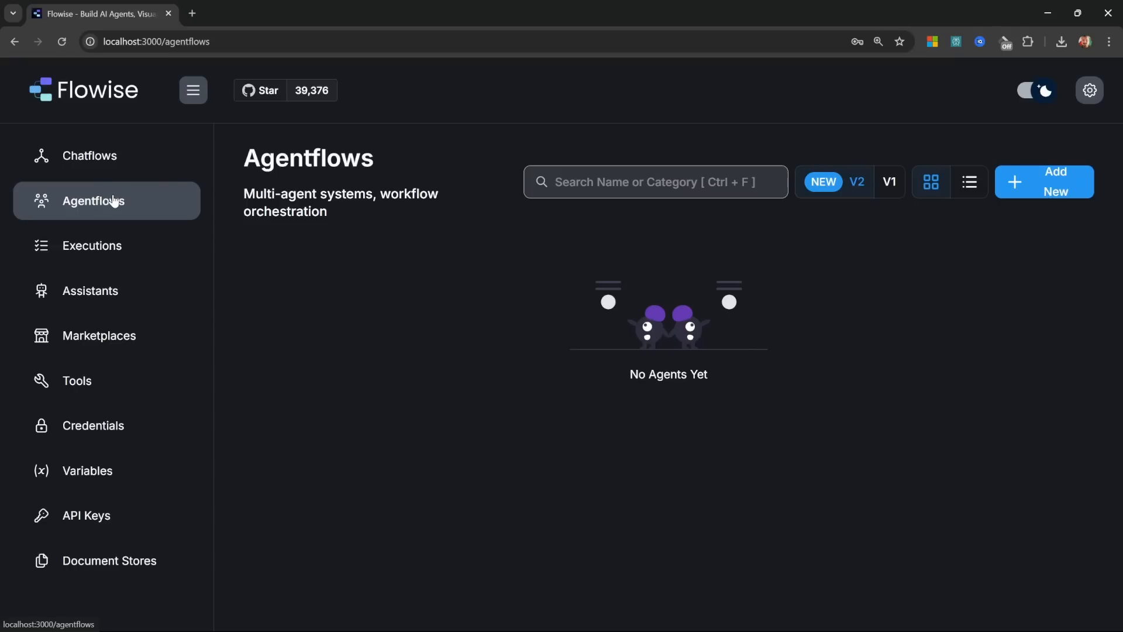
pyautogui.click(112, 153)
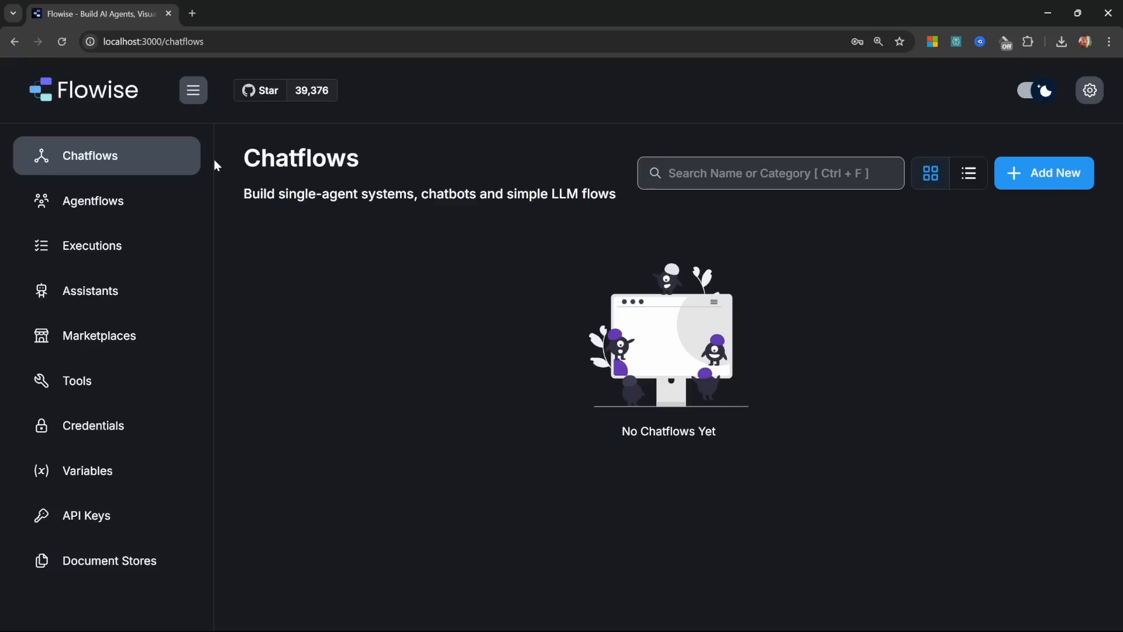
pyautogui.click(96, 202)
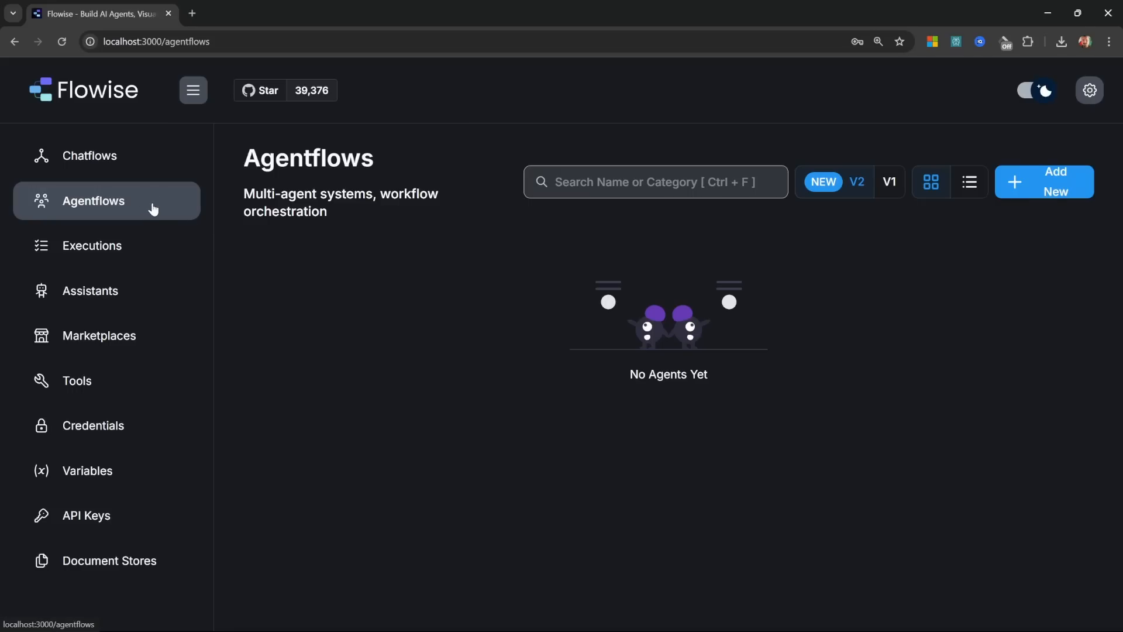
pyautogui.click(95, 261)
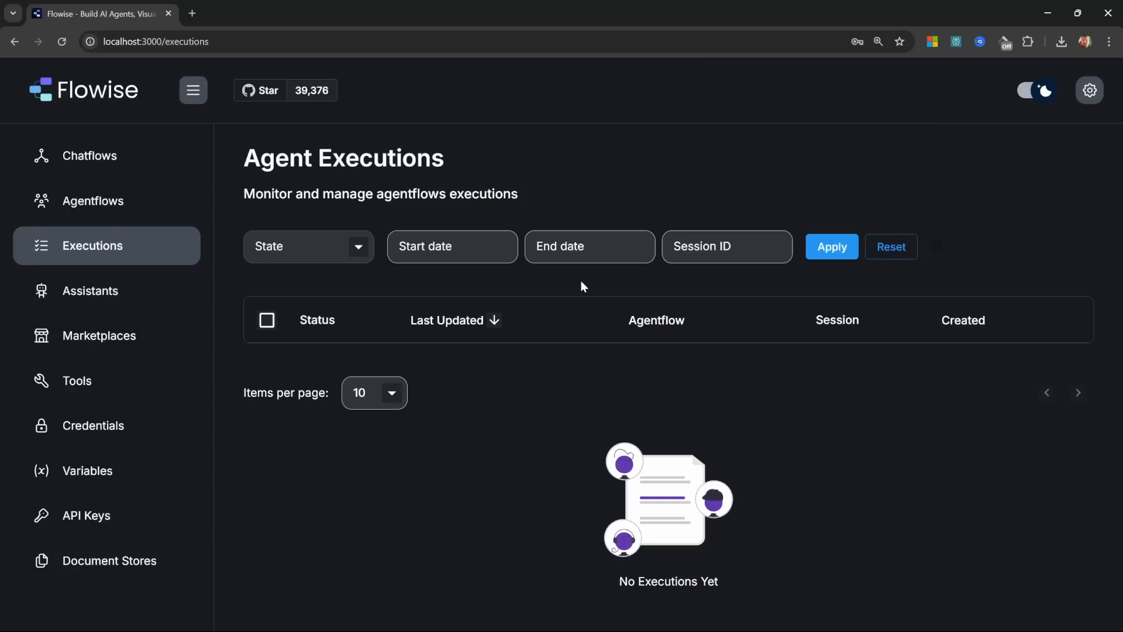
# Create a new custom assistant named "Demo" from the Assistants page.
pyautogui.click(108, 286)
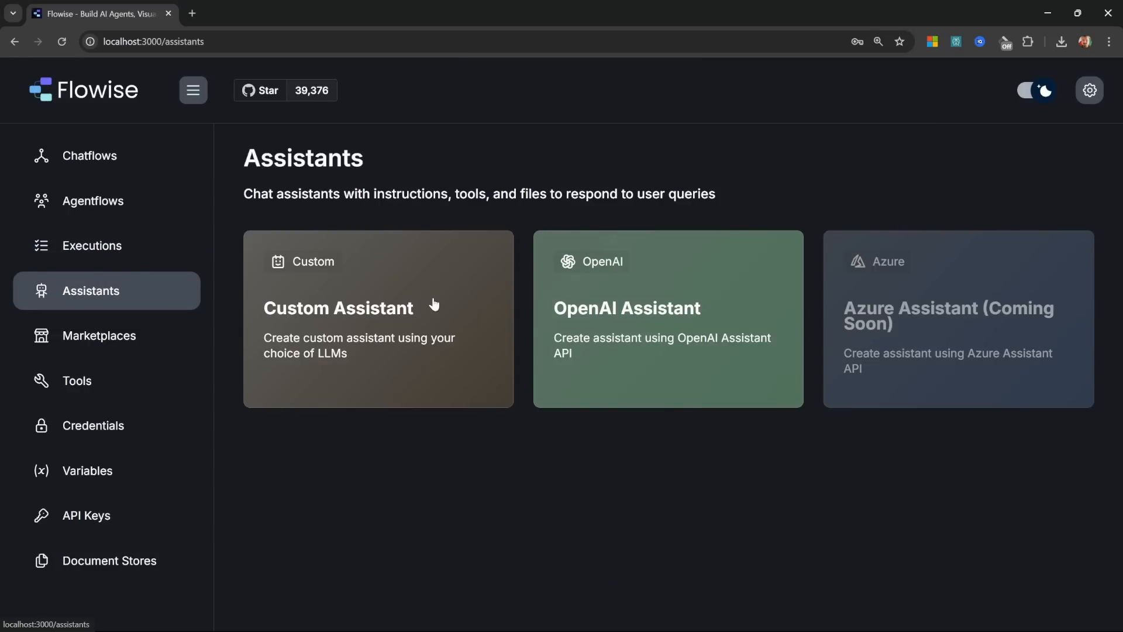
pyautogui.click(393, 322)
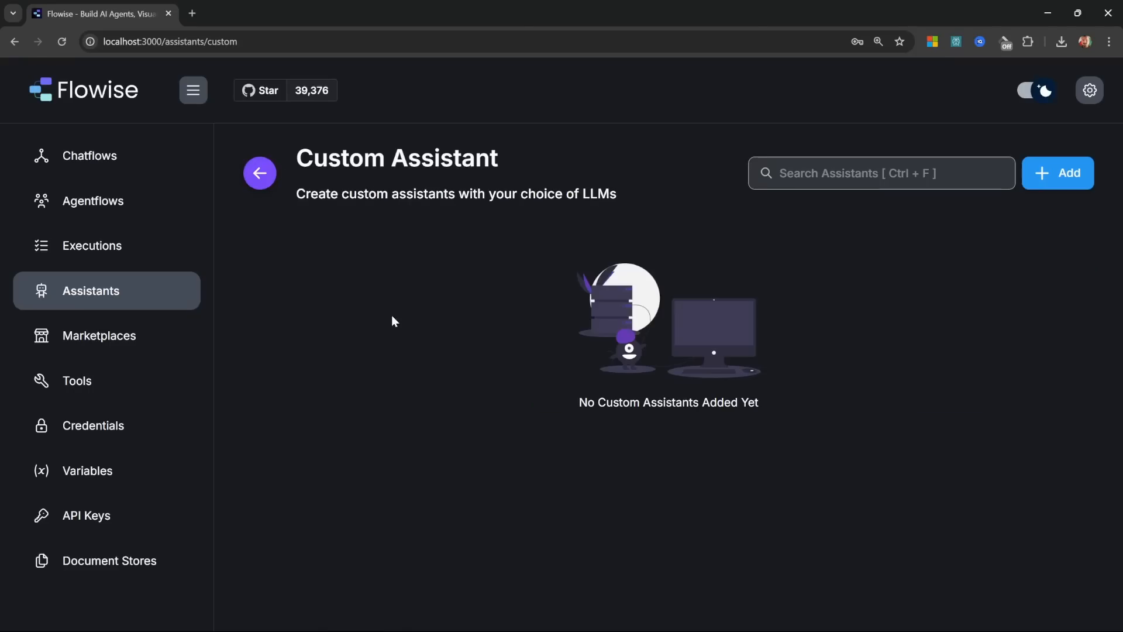
pyautogui.click(1055, 173)
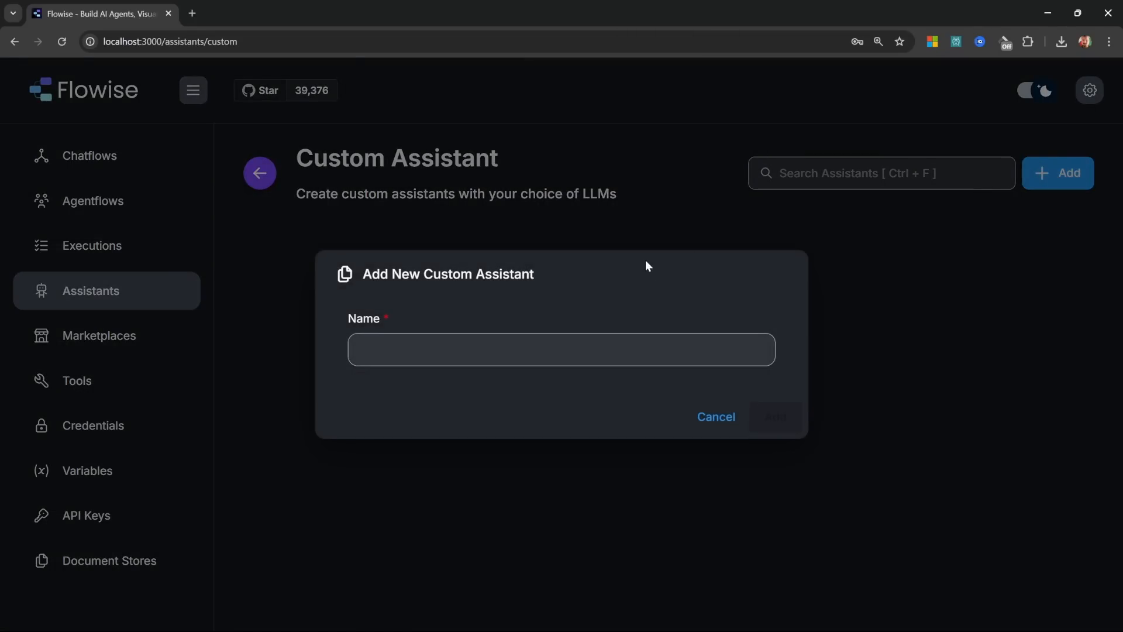
pyautogui.click(626, 349)
pyautogui.write('Demo')
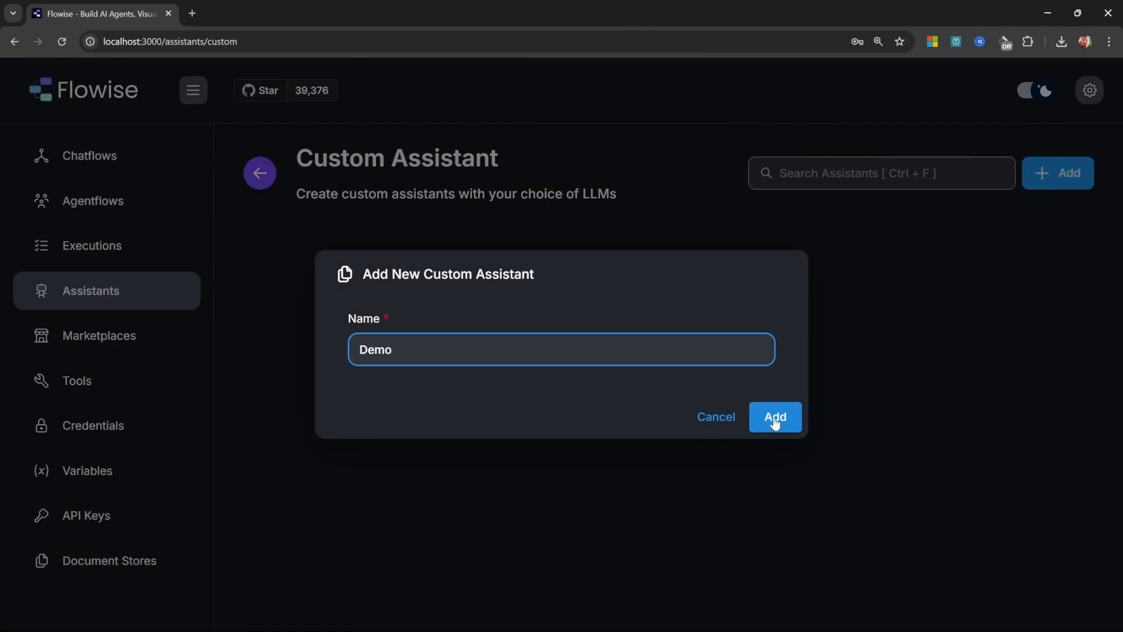
pyautogui.click(776, 418)
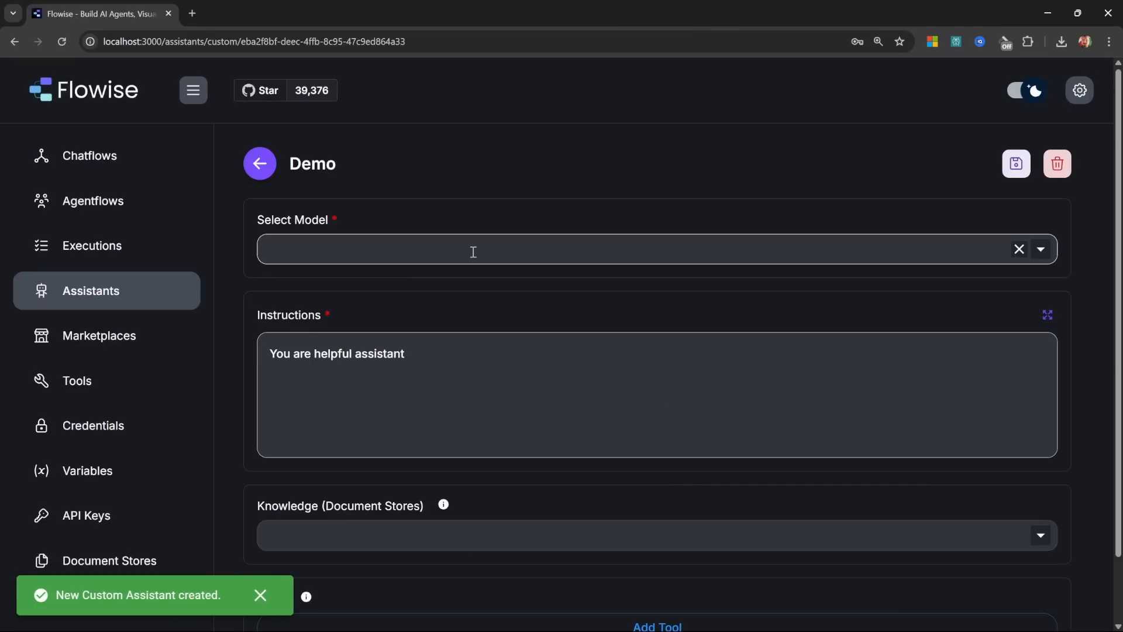
# Review the Demo assistant's model, instructions, knowledge and tools settings, and return to the Assistants overview.
pyautogui.scroll(-2, 541, 389)
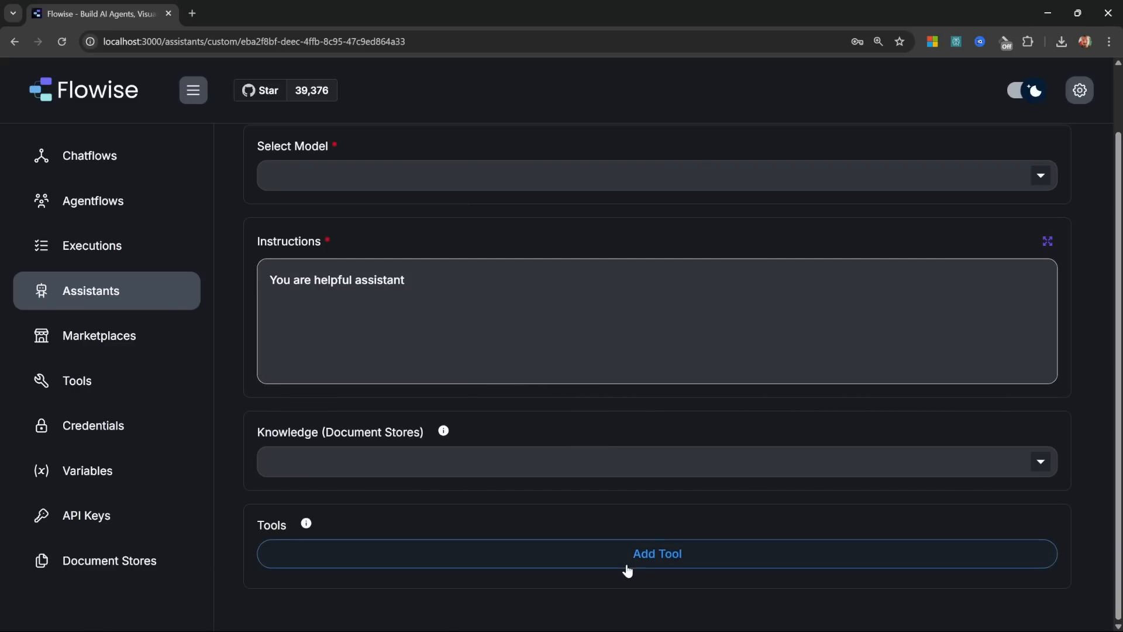
pyautogui.scroll(2, 523, 462)
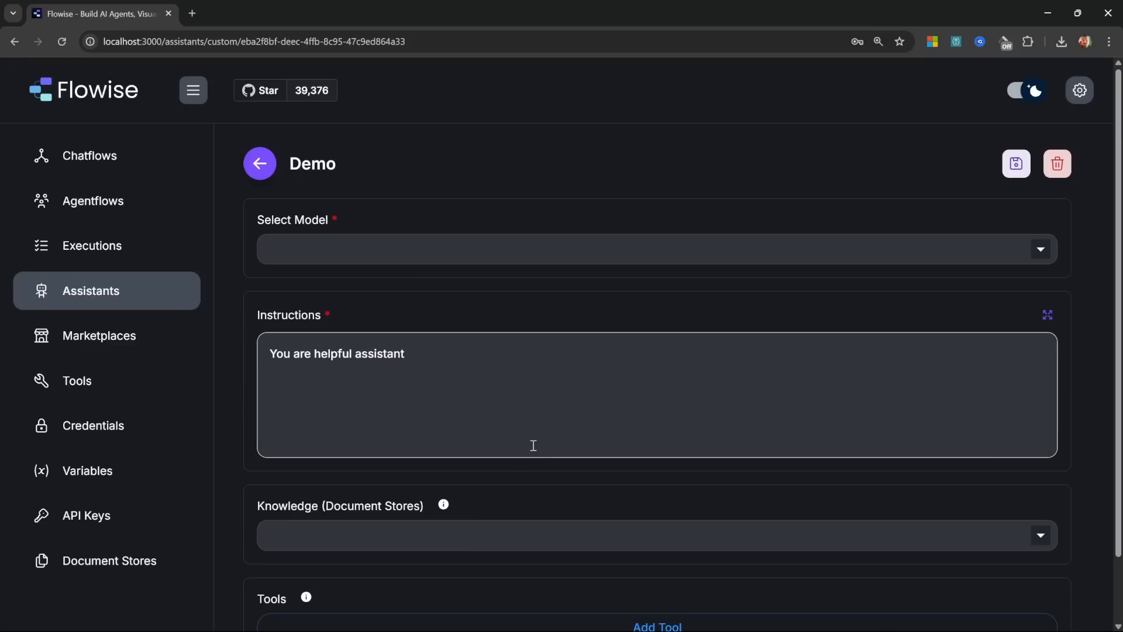
pyautogui.click(259, 164)
pyautogui.click(260, 167)
# Browse the pre-built community templates in the Marketplace.
pyautogui.click(118, 335)
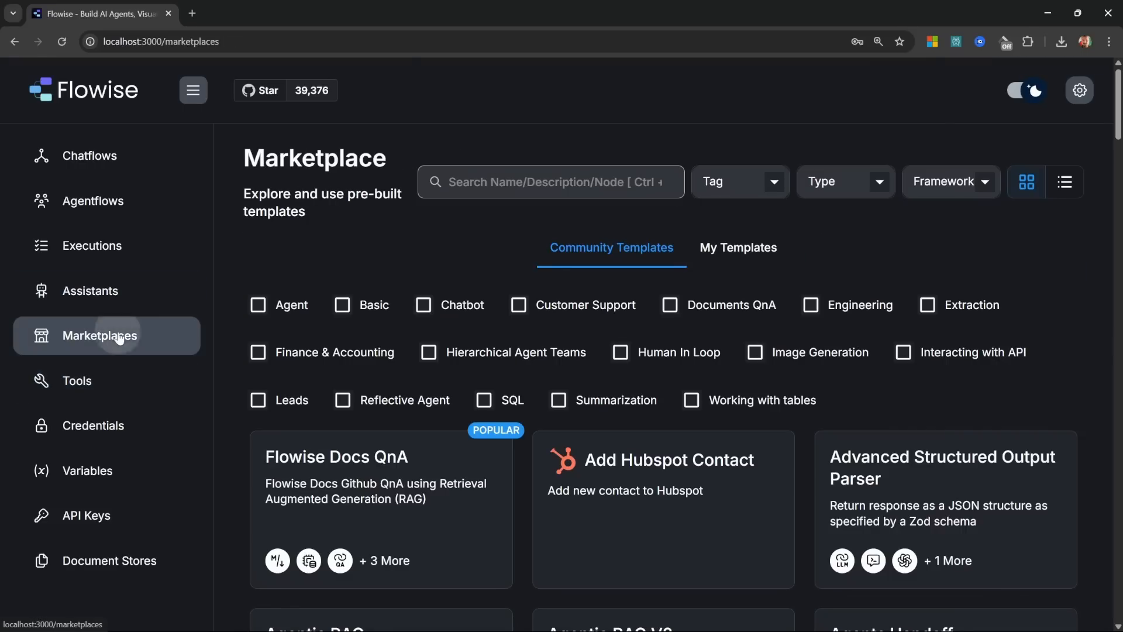
pyautogui.scroll(-3, 572, 366)
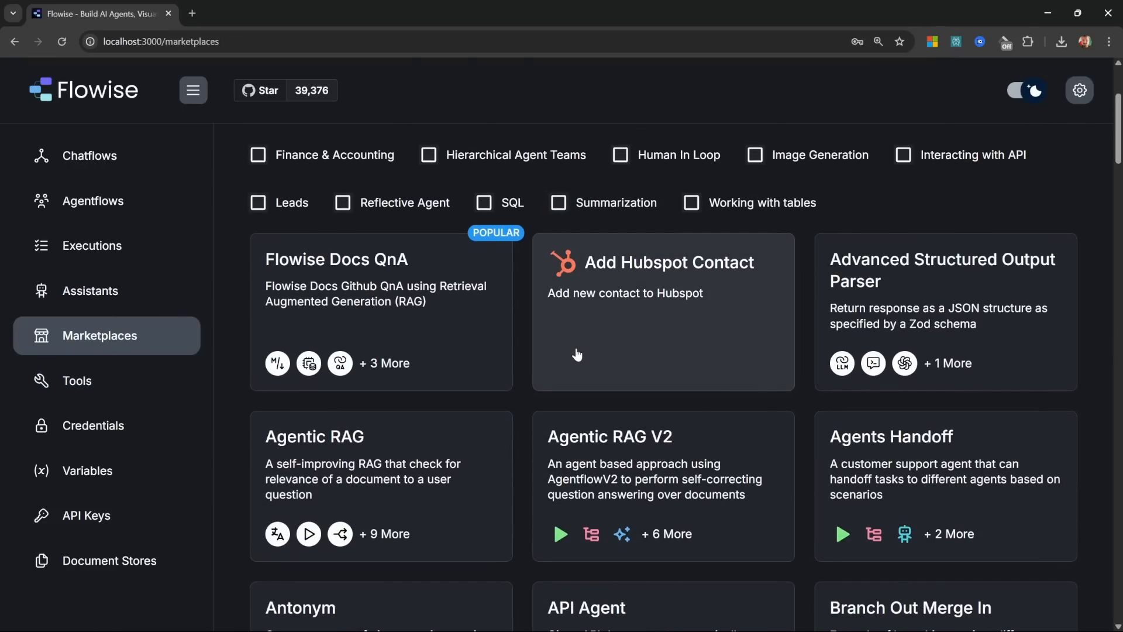
pyautogui.scroll(-2, 576, 354)
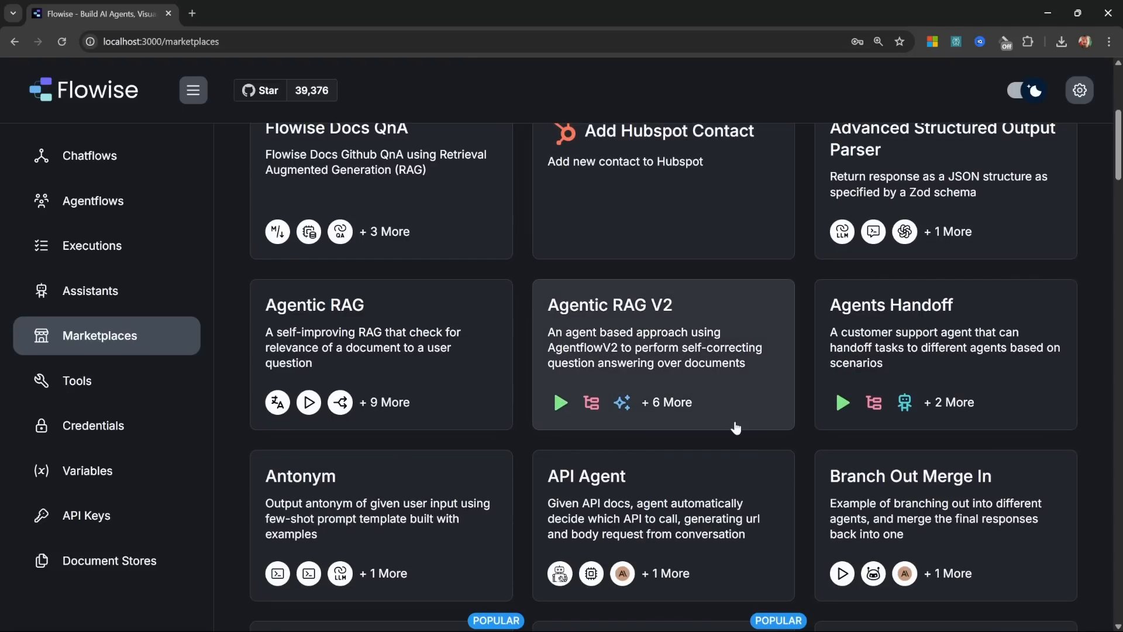
# Look through the Tools, Credentials, Variables, API Keys and Document Stores pages, and return to Agentflows.
pyautogui.click(64, 381)
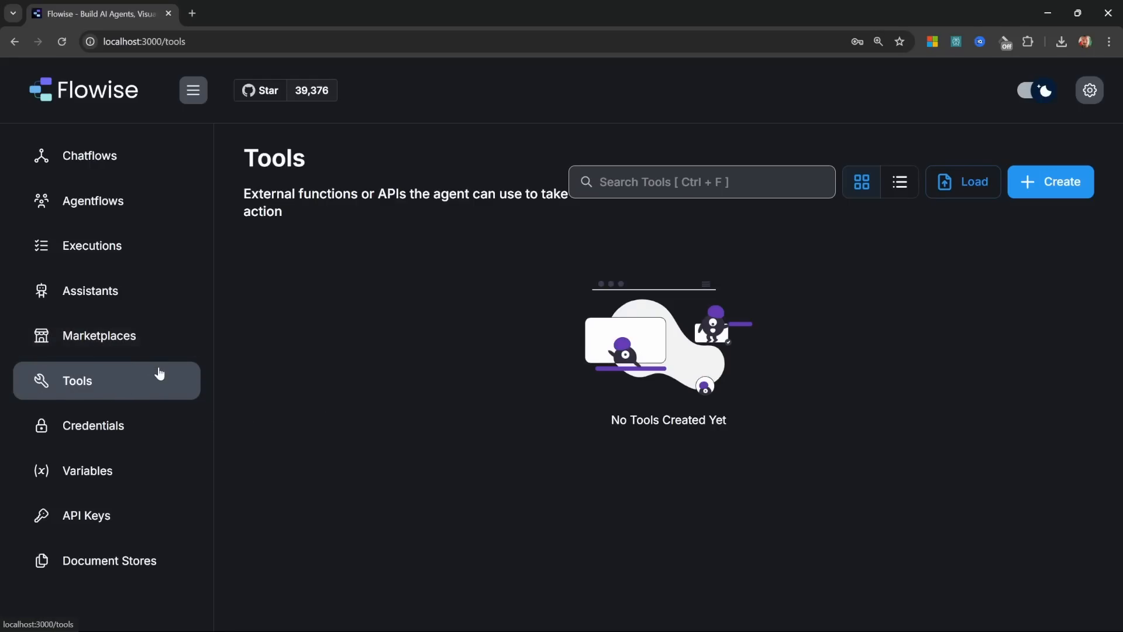
pyautogui.click(114, 434)
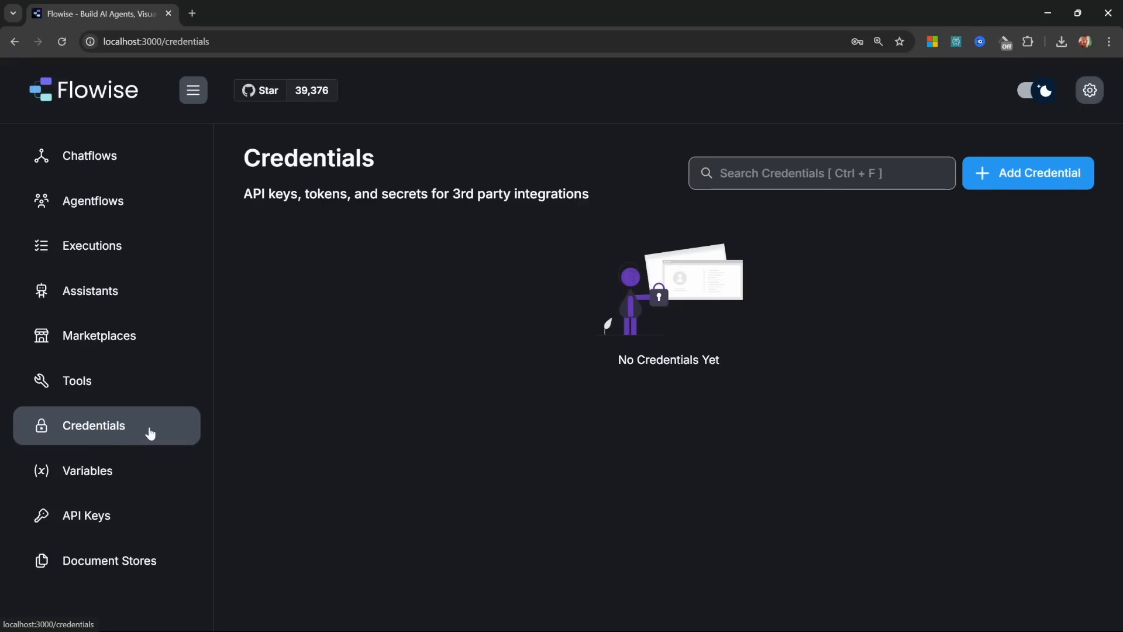
pyautogui.click(121, 489)
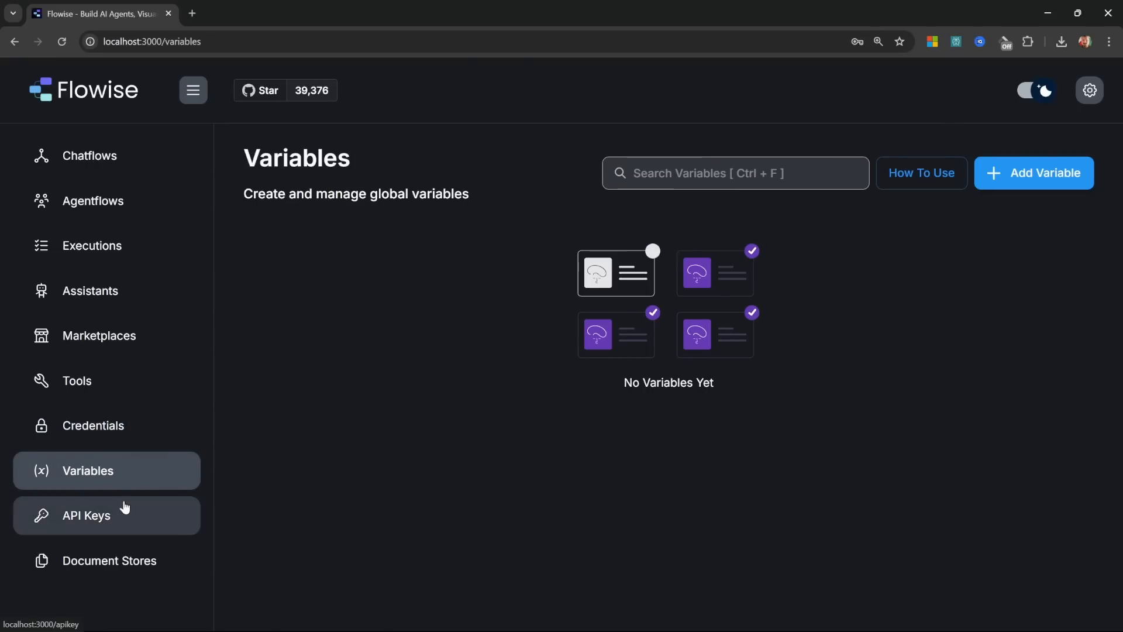
pyautogui.click(100, 526)
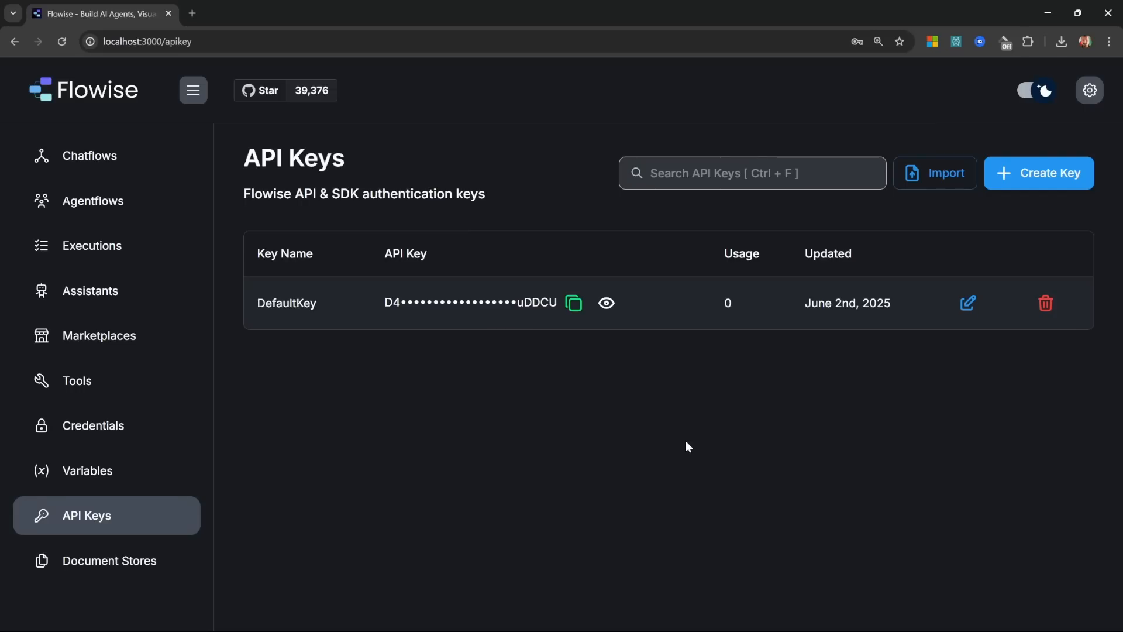
pyautogui.moveTo(295, 196); pyautogui.dragTo(364, 188)
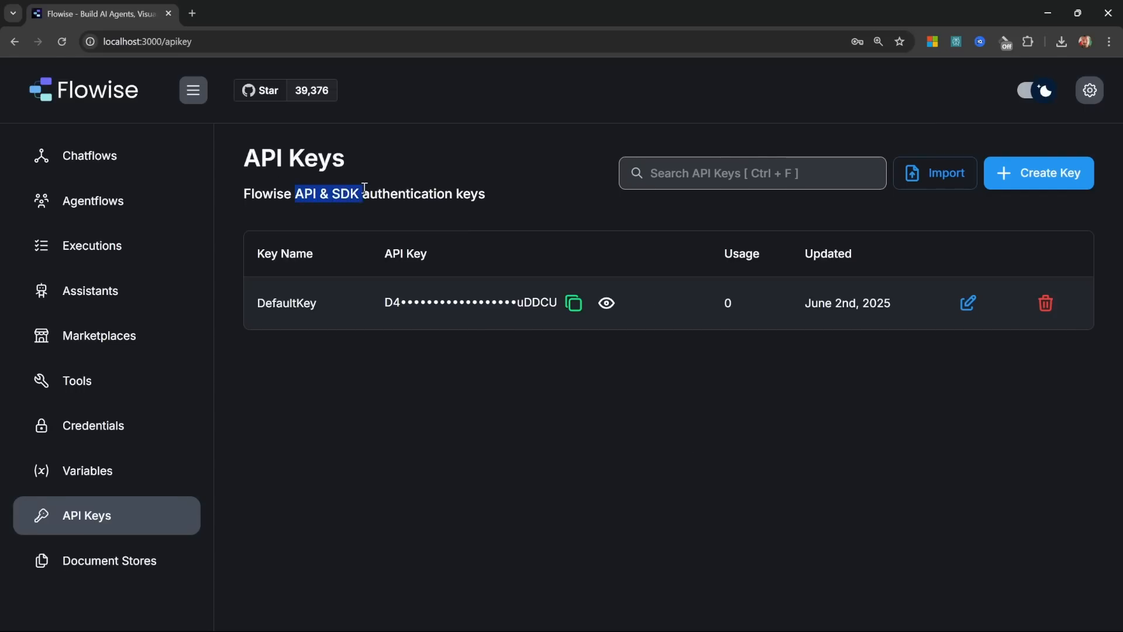
pyautogui.click(110, 560)
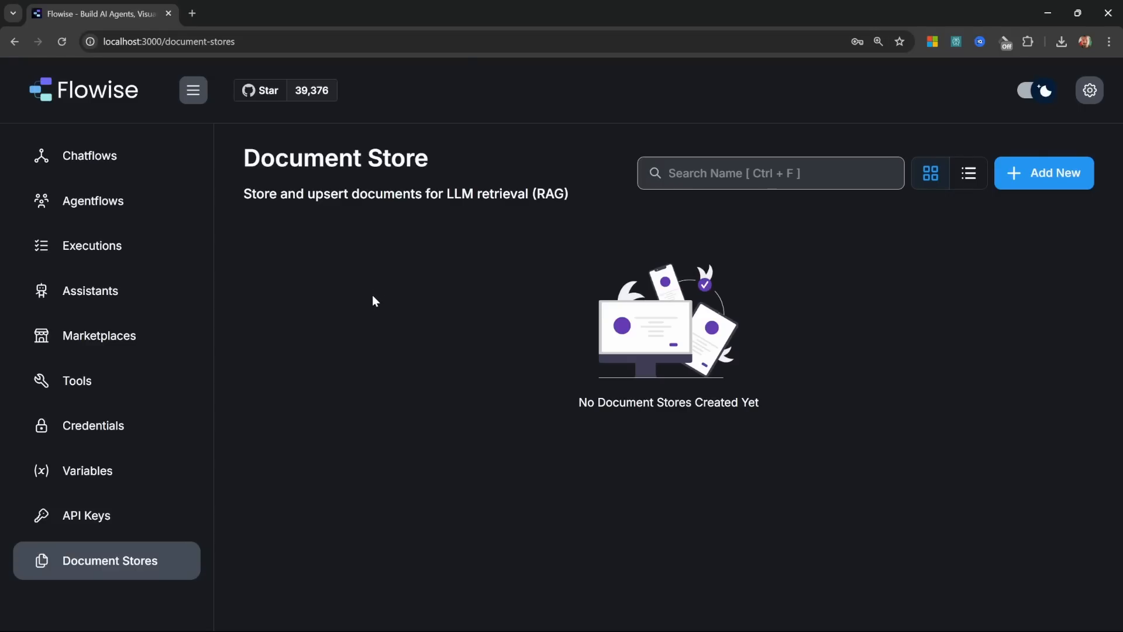
pyautogui.click(109, 202)
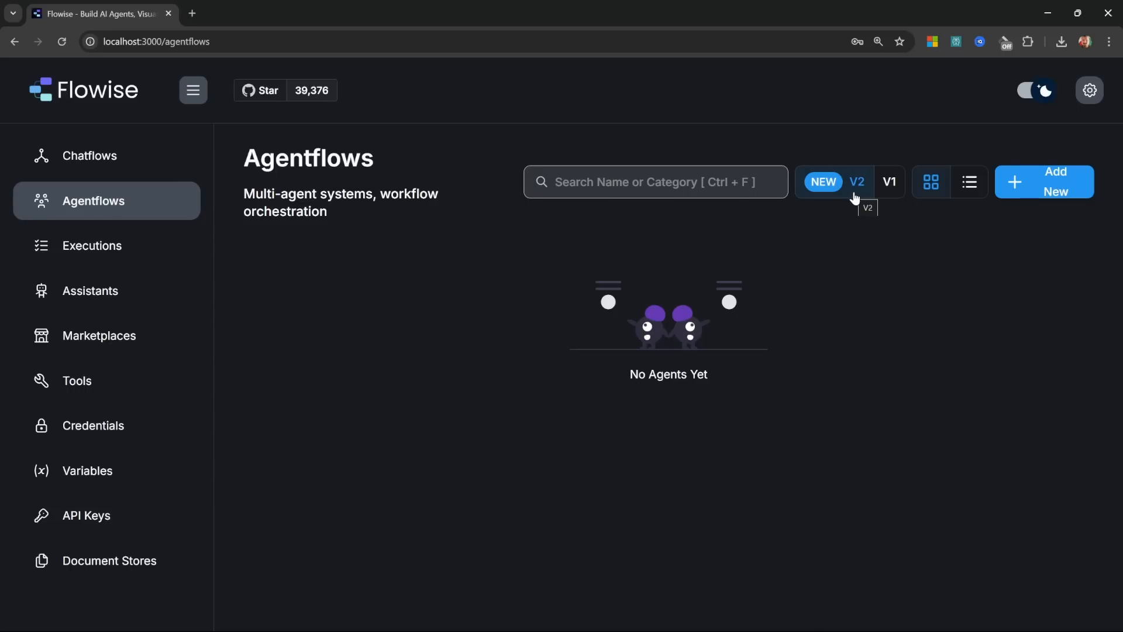
# Switch to Command Prompt, stop the running Flowise server and enter the update command "npm -g update flowise".
pyautogui.hotkey('alt', 'Tab')
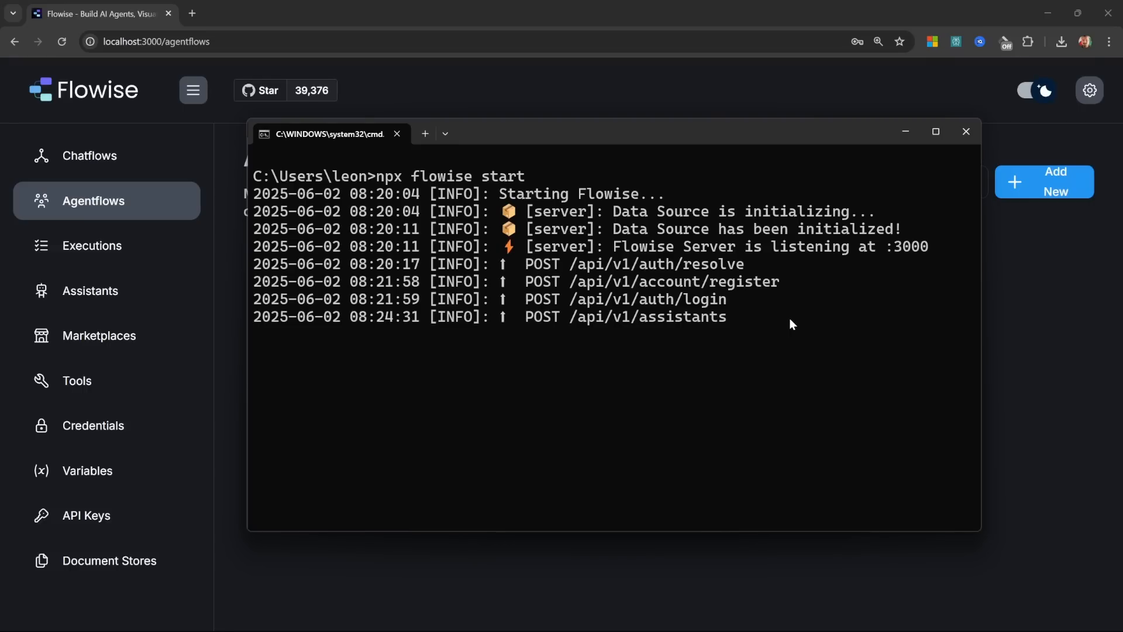
pyautogui.hotkey('ctrl', 'c')
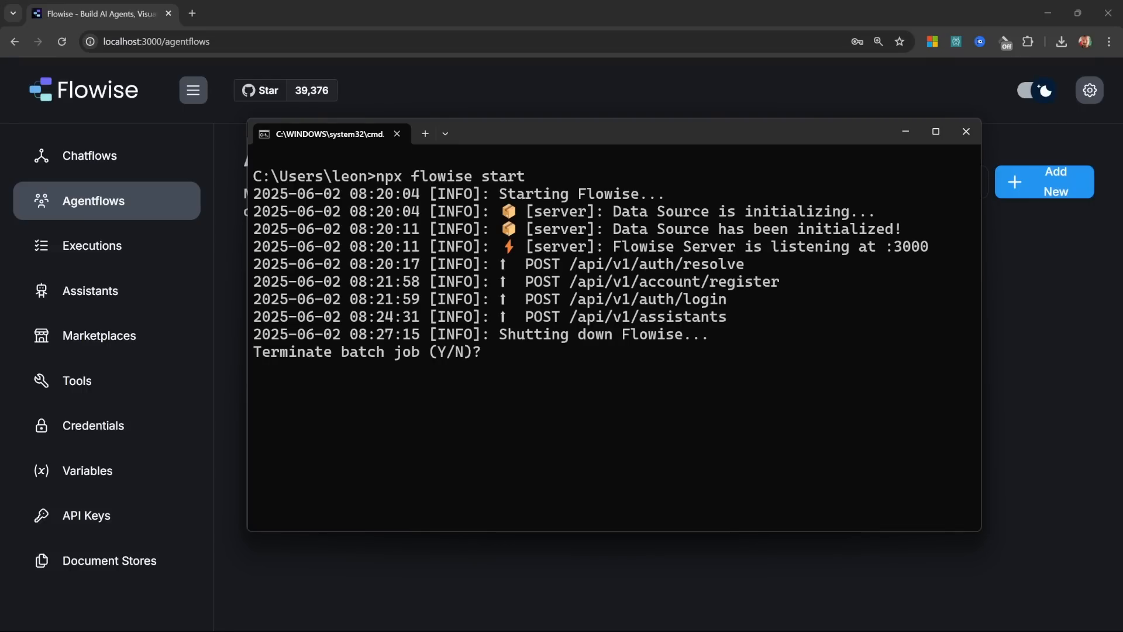
pyautogui.write('y')
pyautogui.press('Return')
pyautogui.write('npm ')
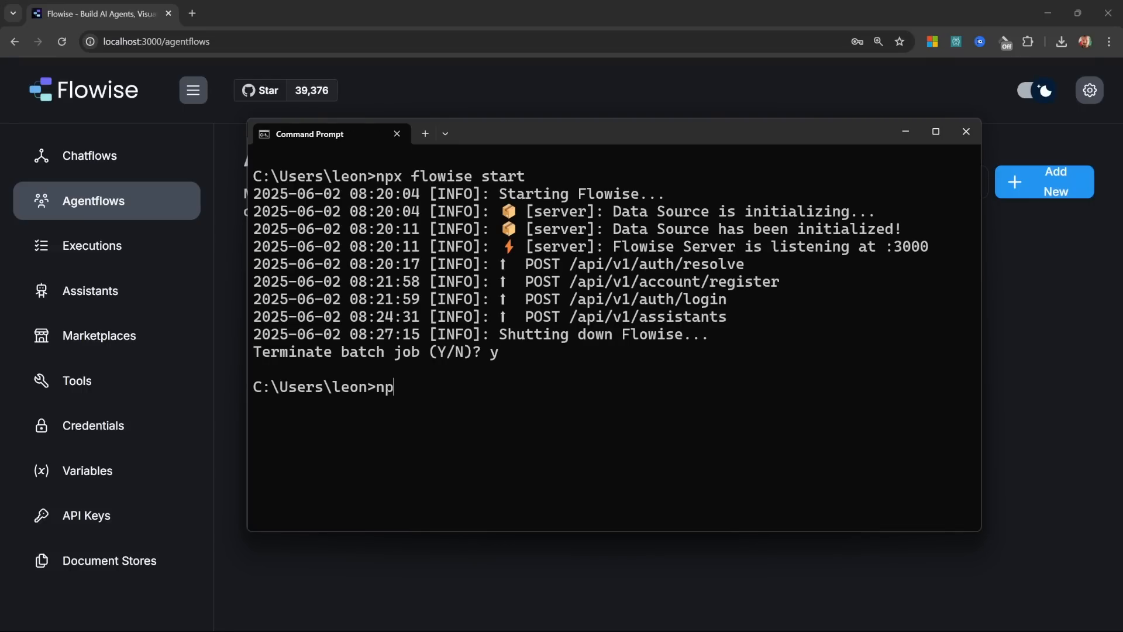
pyautogui.write('-g update flowise')
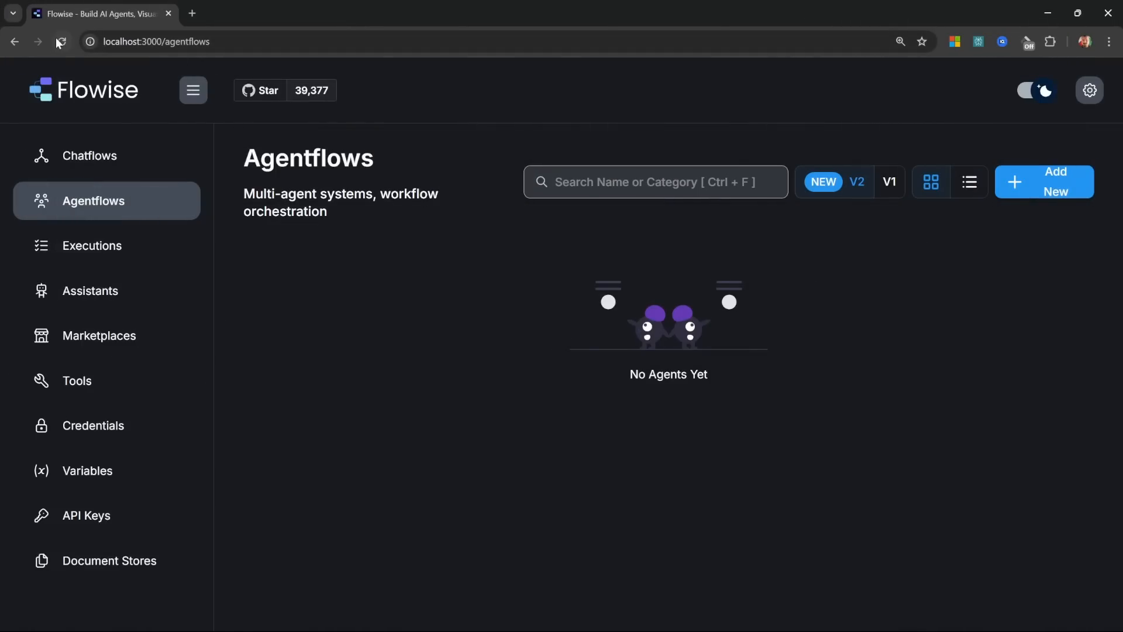
# Reload Flowise in the browser, create a new V2 agentflow saved as "Tutorial", and move its Start node slightly up and to the left.
pyautogui.click(59, 43)
pyautogui.click(1046, 187)
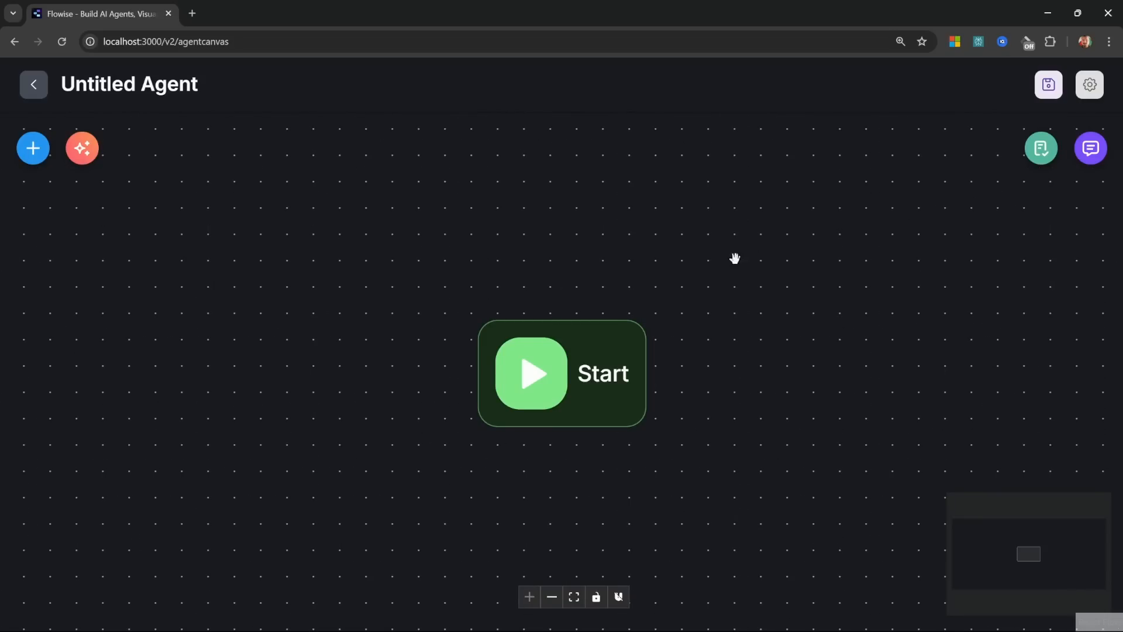
pyautogui.click(1048, 84)
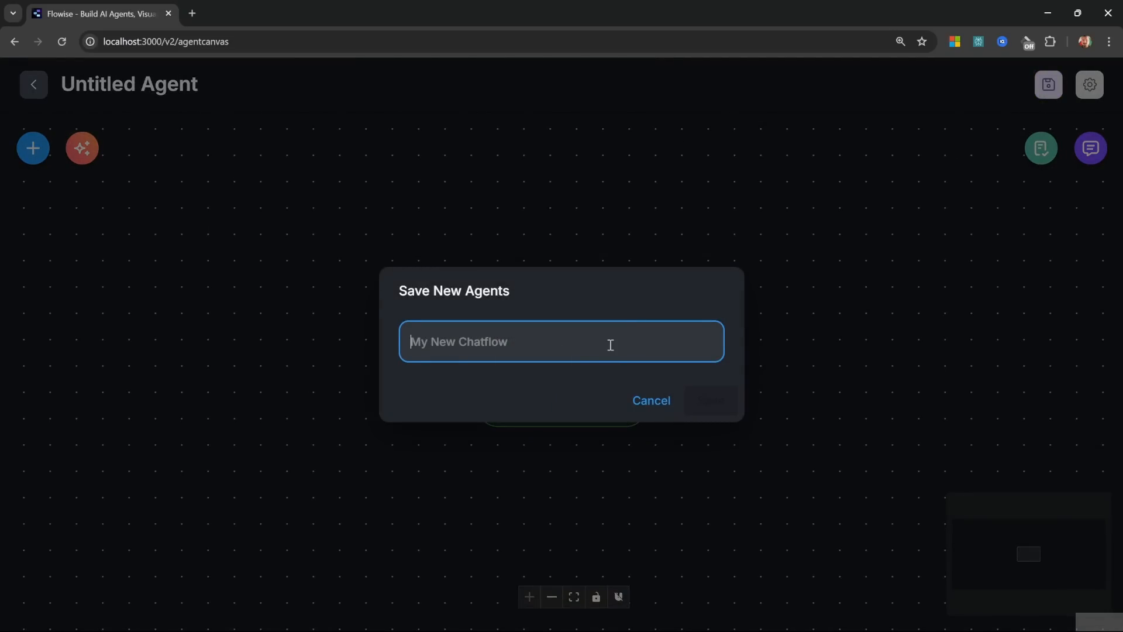
pyautogui.write('Tutorial')
pyautogui.press('Return')
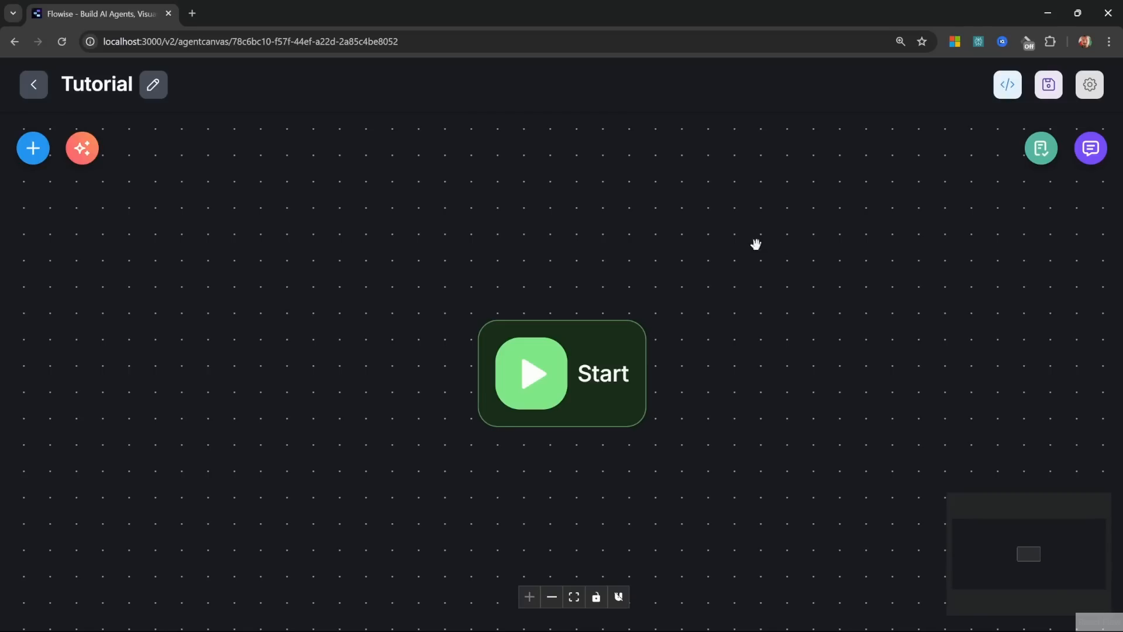
pyautogui.moveTo(582, 382); pyautogui.dragTo(544, 380)
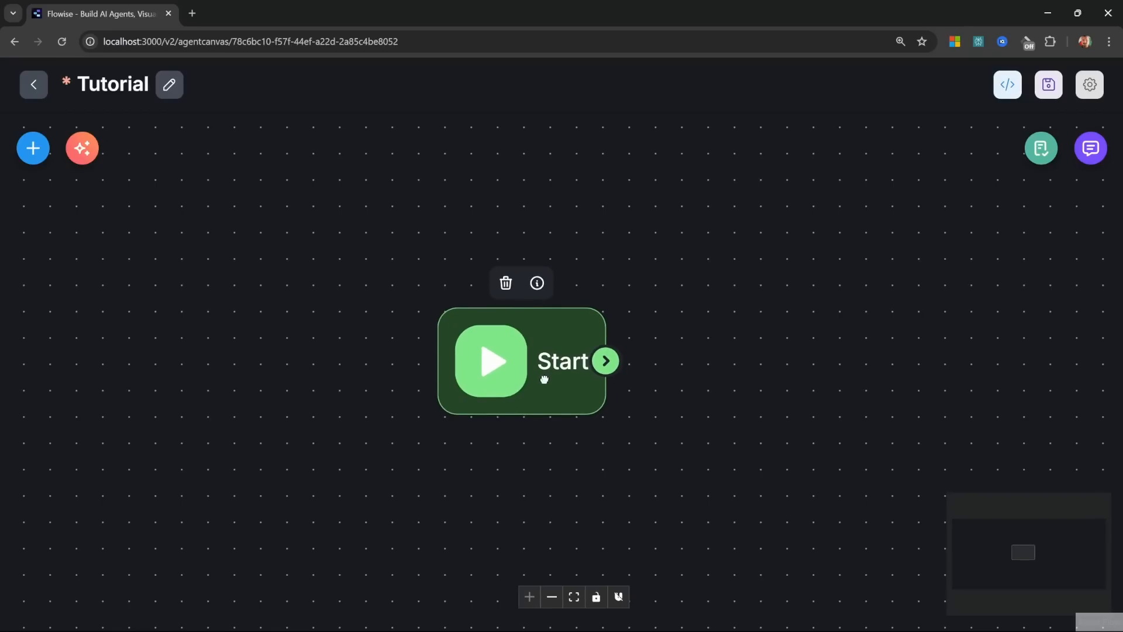
pyautogui.moveTo(544, 380)
pyautogui.mouseDown()
pyautogui.moveTo(311, 368)
pyautogui.moveTo(539, 364)
pyautogui.mouseUp()
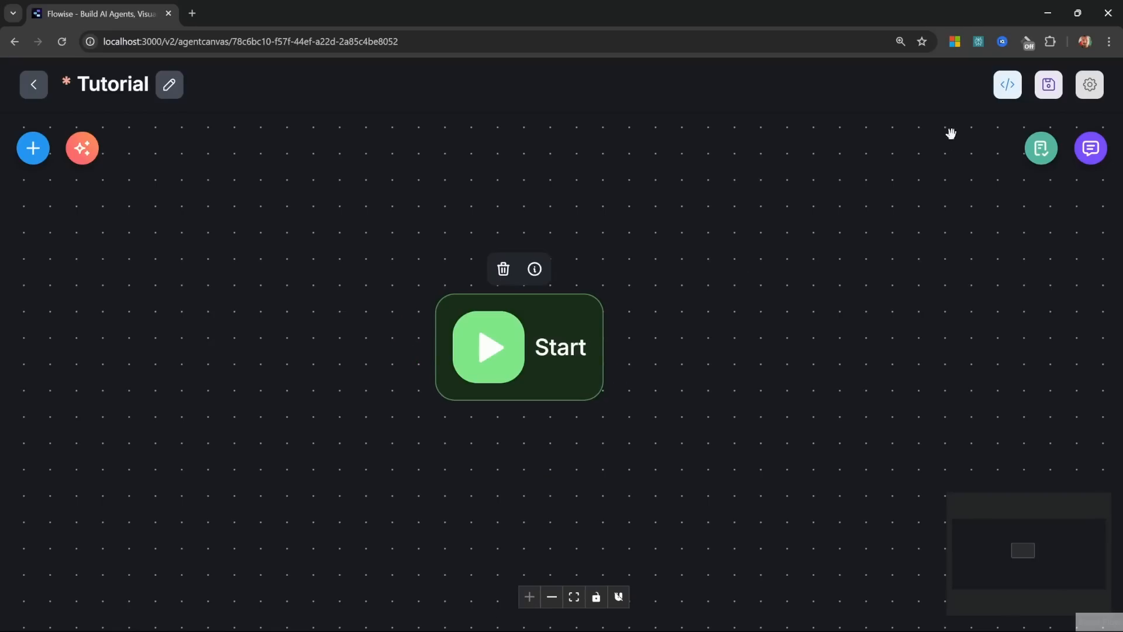
# Examine the Popup Html embed script and the Python API code for using the Tutorial agentflow in other applications.
pyautogui.click(1007, 86)
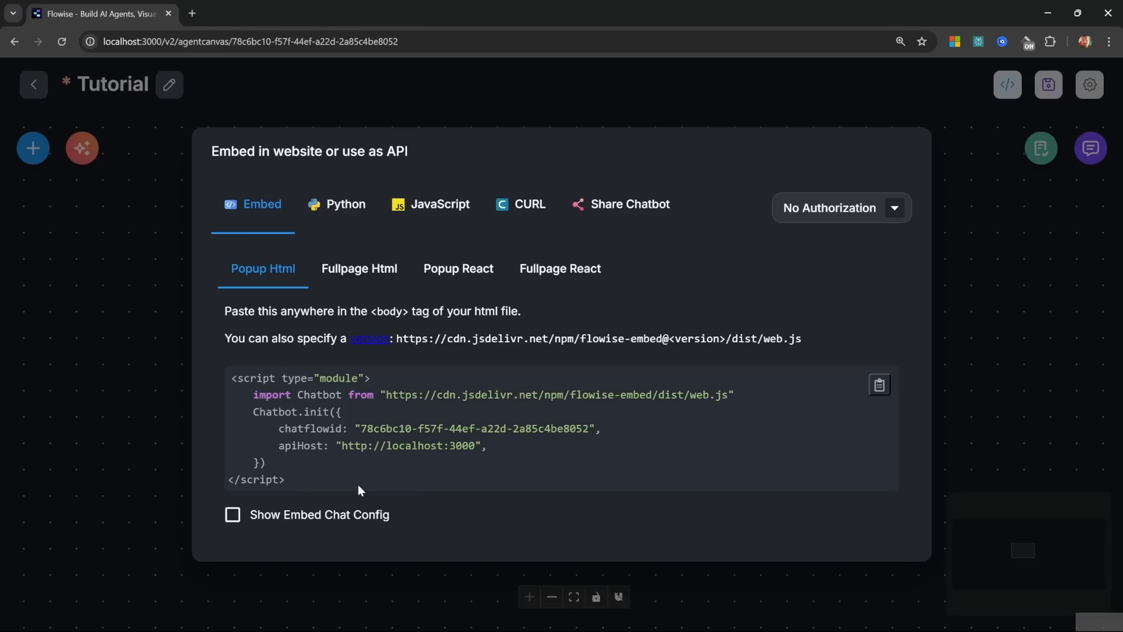
pyautogui.moveTo(305, 479); pyautogui.dragTo(213, 378)
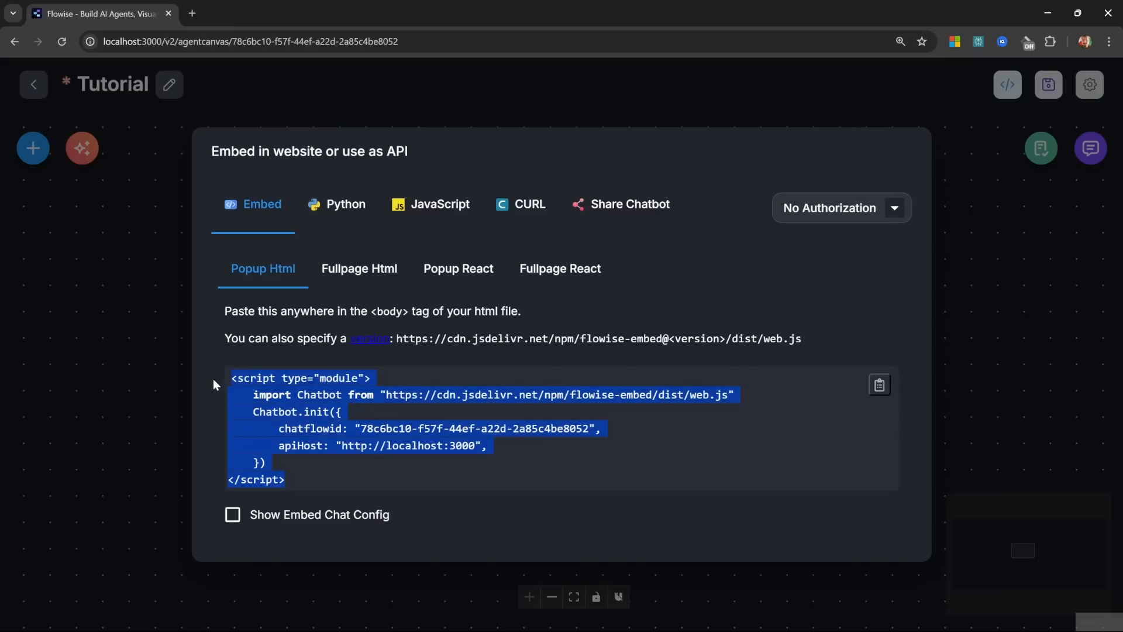
pyautogui.click(348, 205)
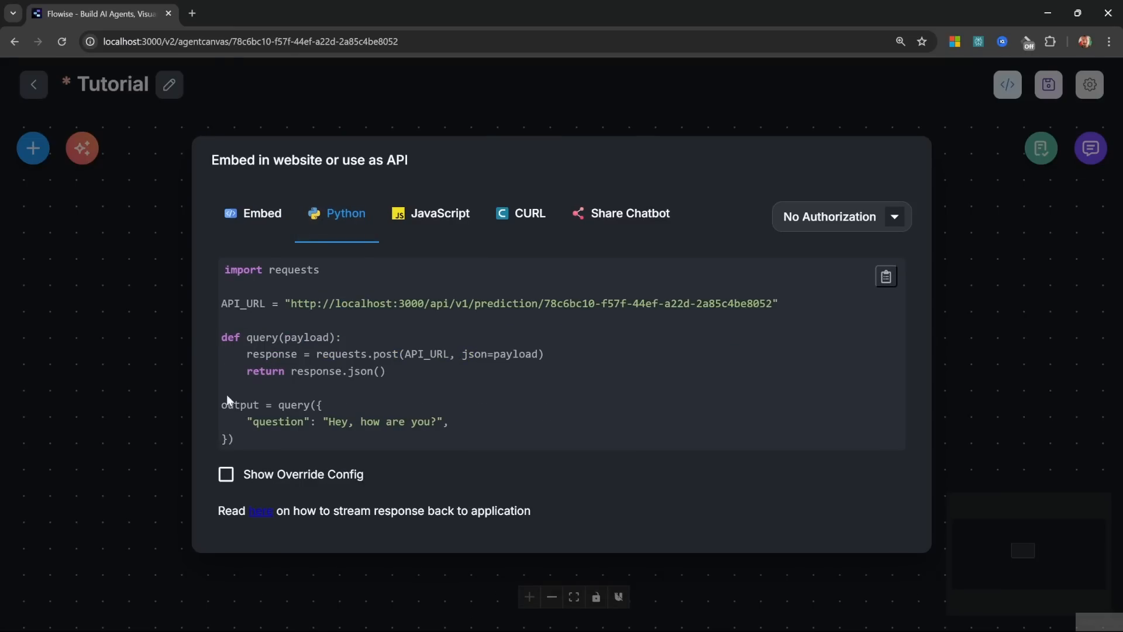
# Review the JavaScript code, cURL code and Share Chatbot settings for the Tutorial agentflow, toggling the chatbot's Make Public option.
pyautogui.click(446, 216)
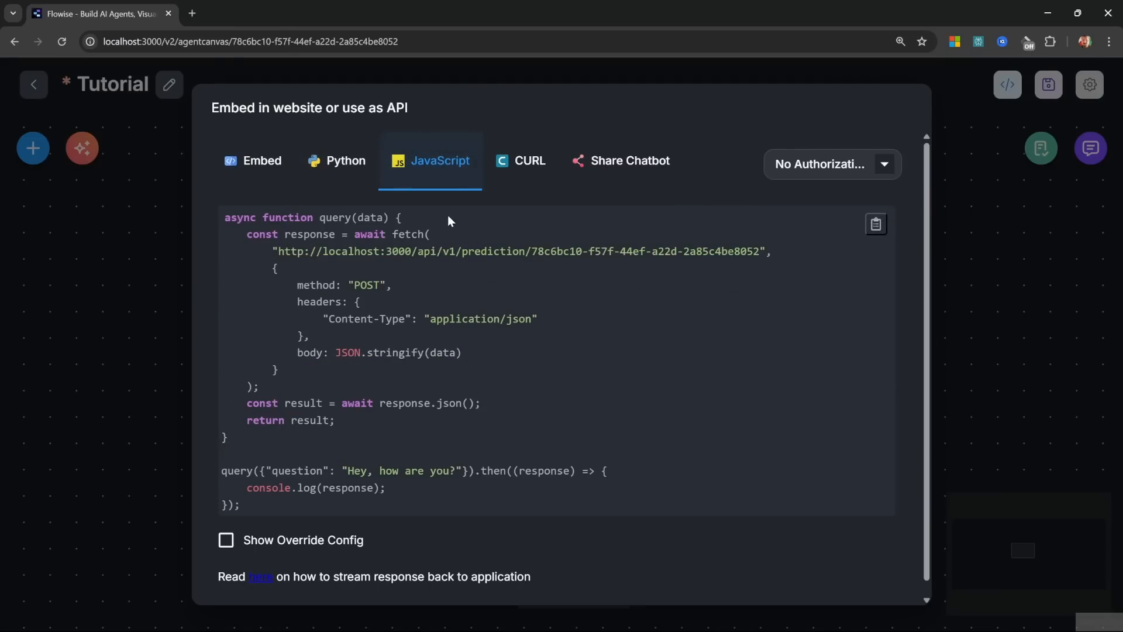
pyautogui.click(537, 164)
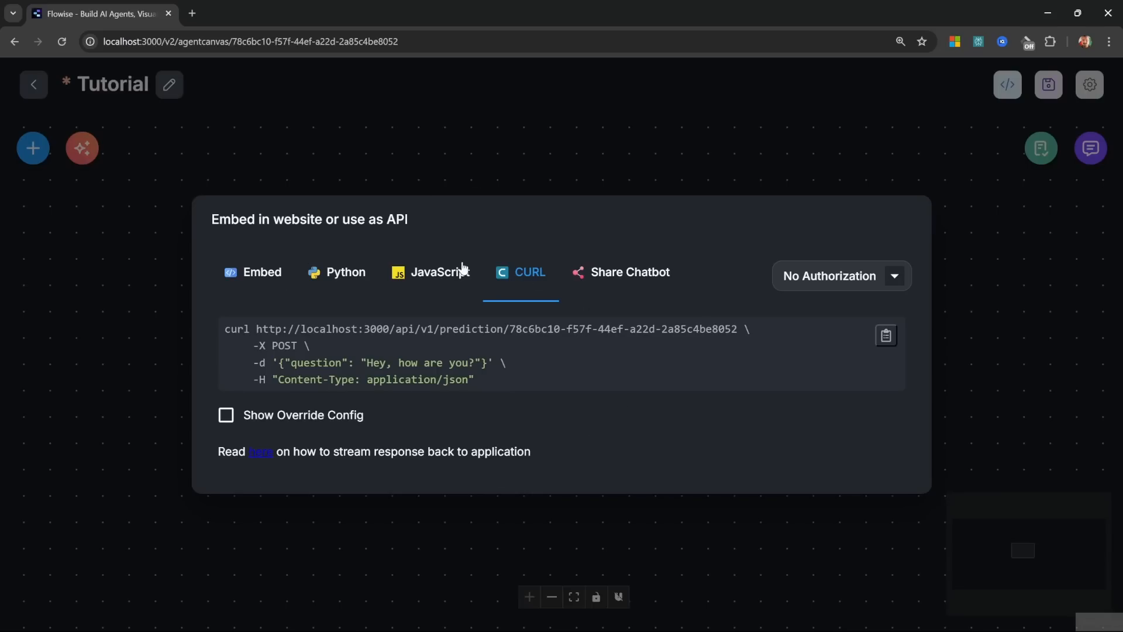
pyautogui.click(630, 272)
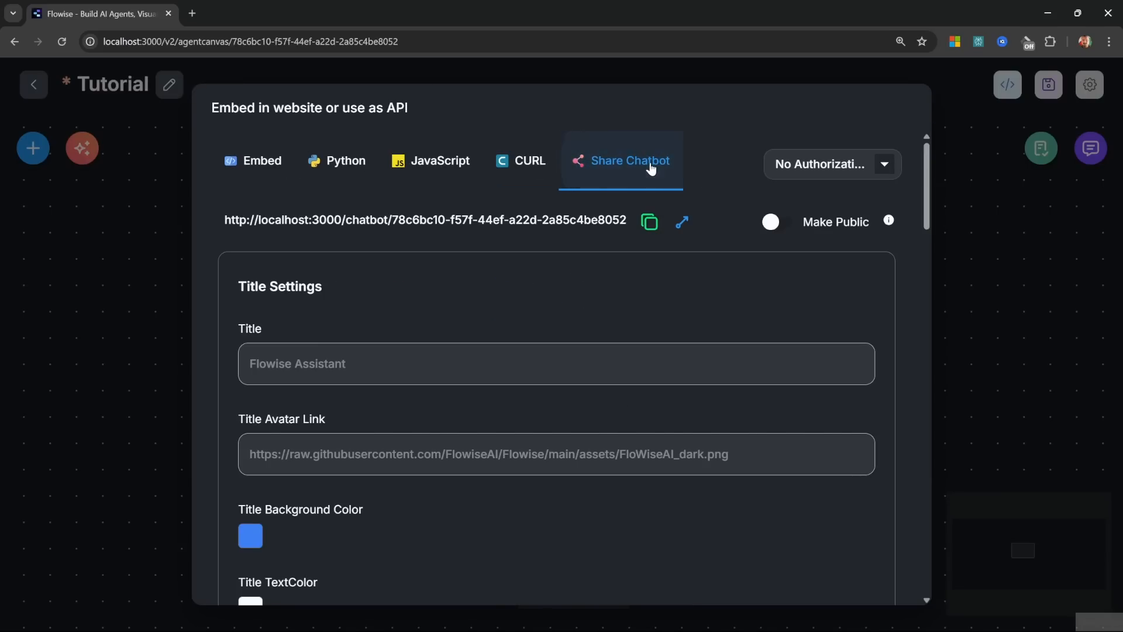
pyautogui.click(778, 236)
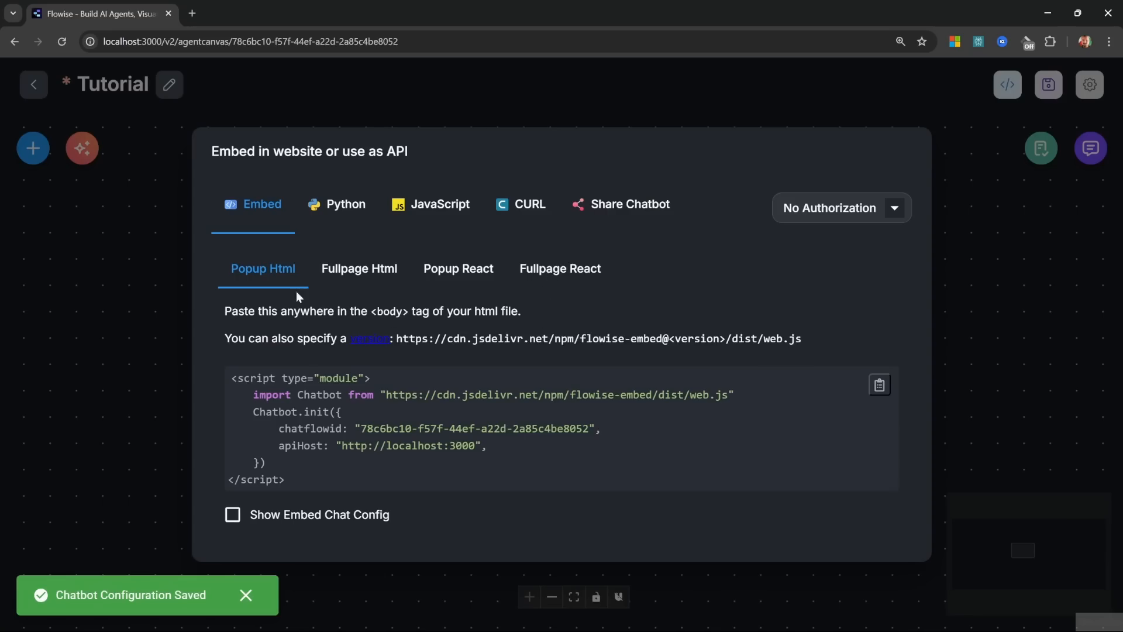
pyautogui.click(982, 233)
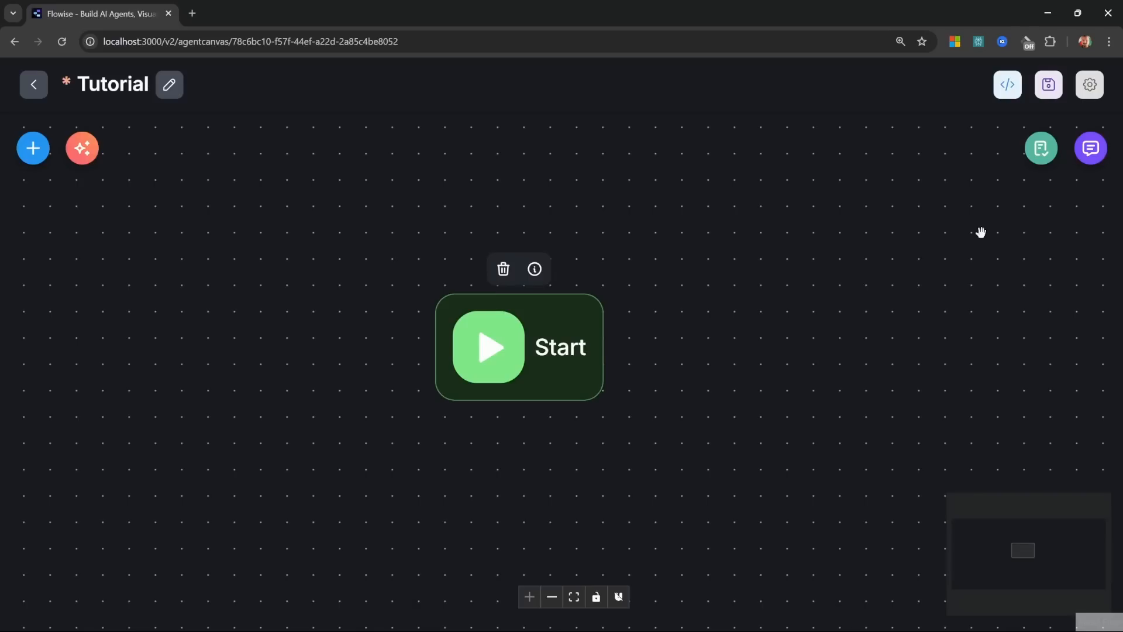
# Open the agentflow's configuration and look through the Security, Starter Prompts, Follow-Up Prompts and Speech To Text settings.
pyautogui.click(1091, 86)
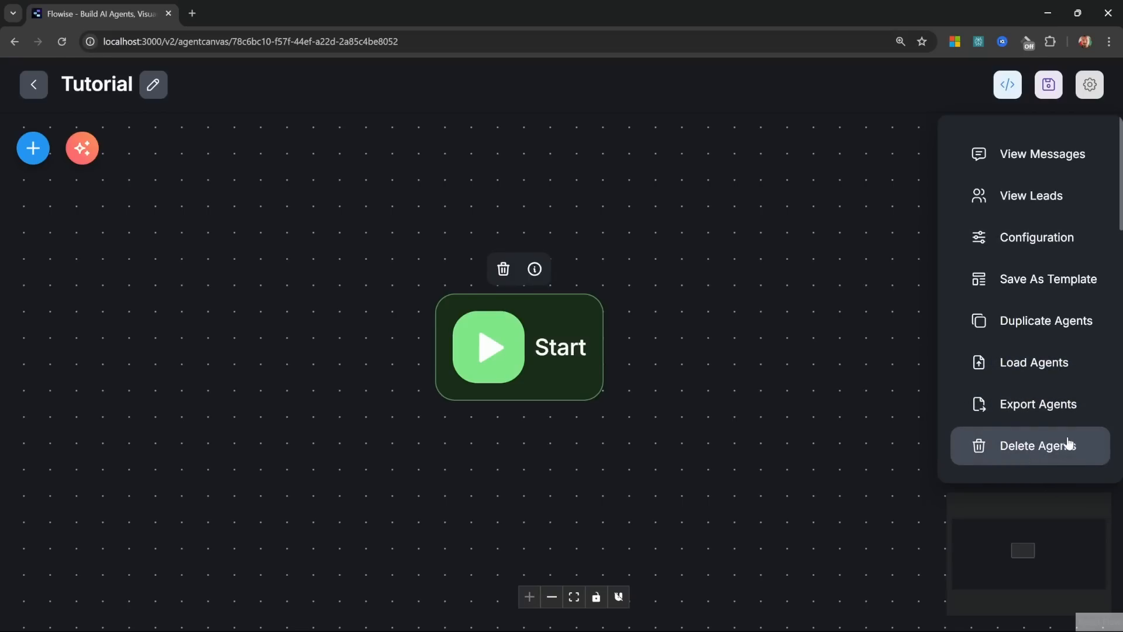
pyautogui.click(1062, 238)
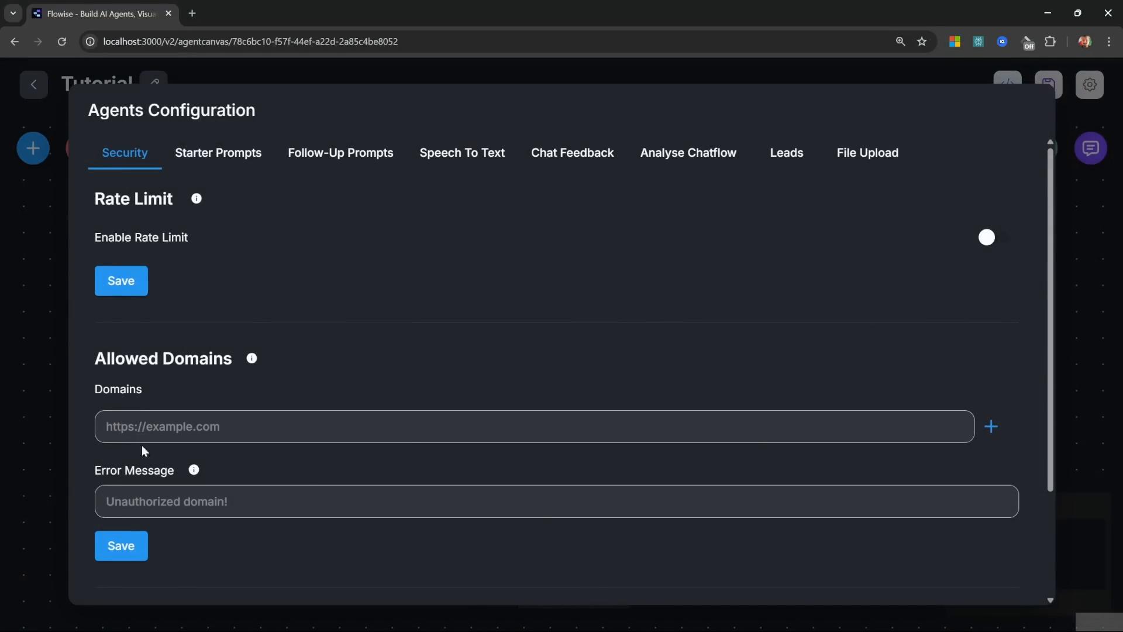
pyautogui.click(220, 155)
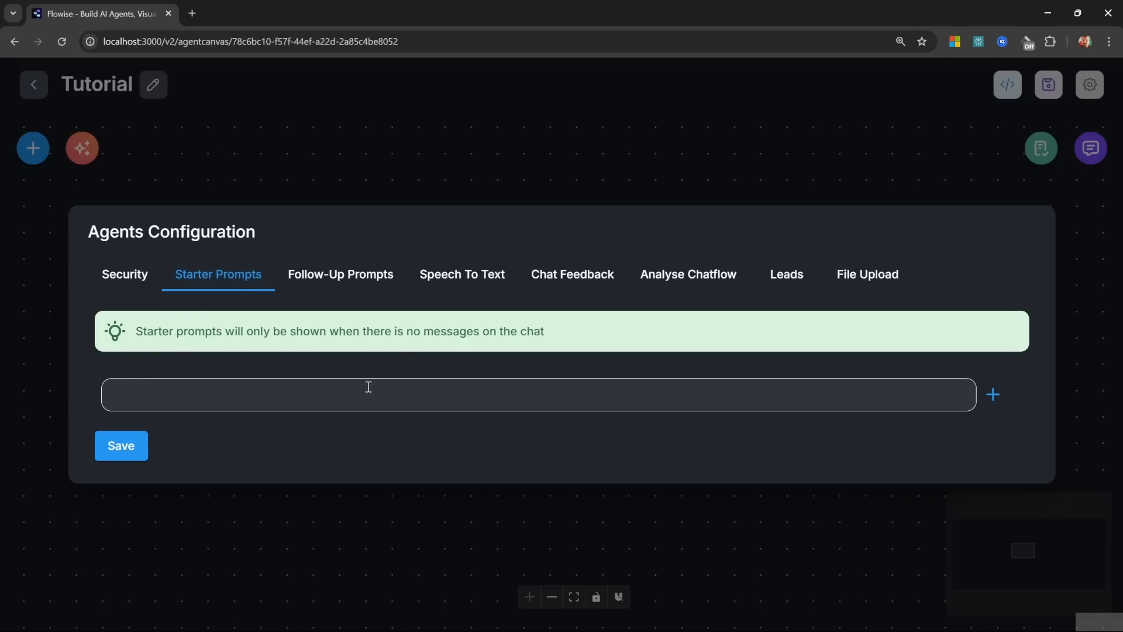
pyautogui.click(374, 275)
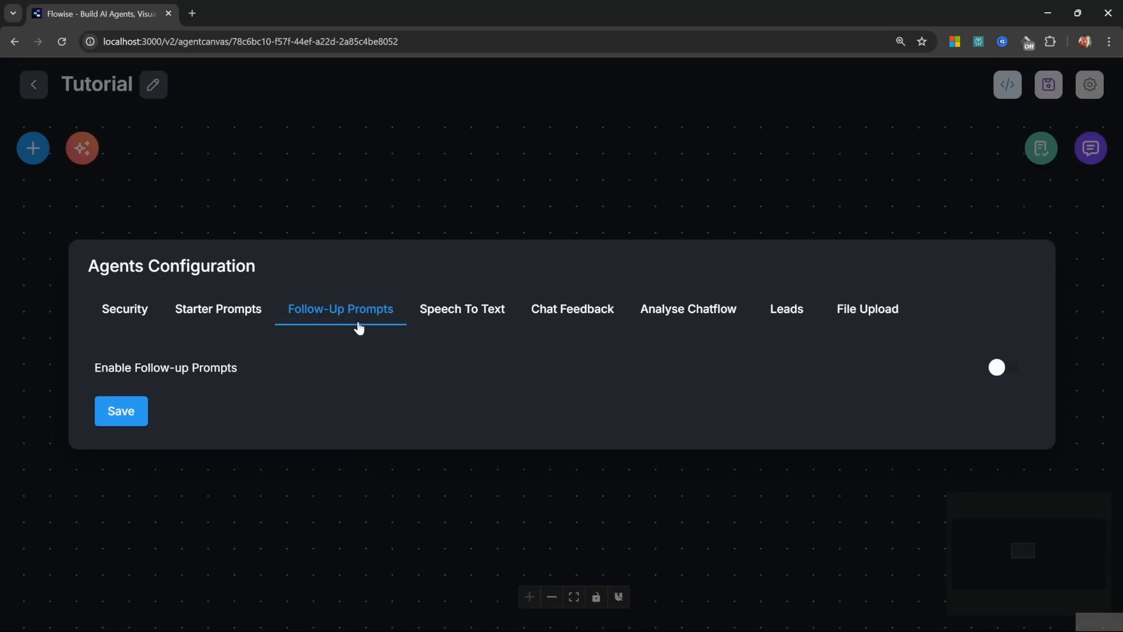
pyautogui.click(488, 307)
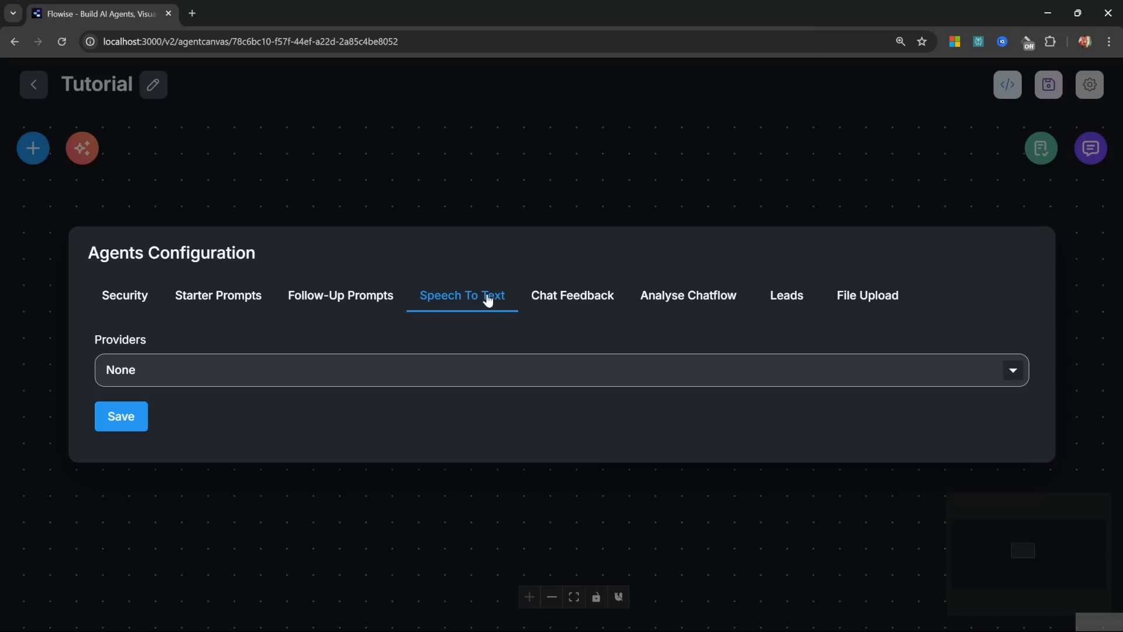
# Examine the Chat Feedback settings, switching feedback on and off, and look through the Analyse Chatflow providers.
pyautogui.click(588, 296)
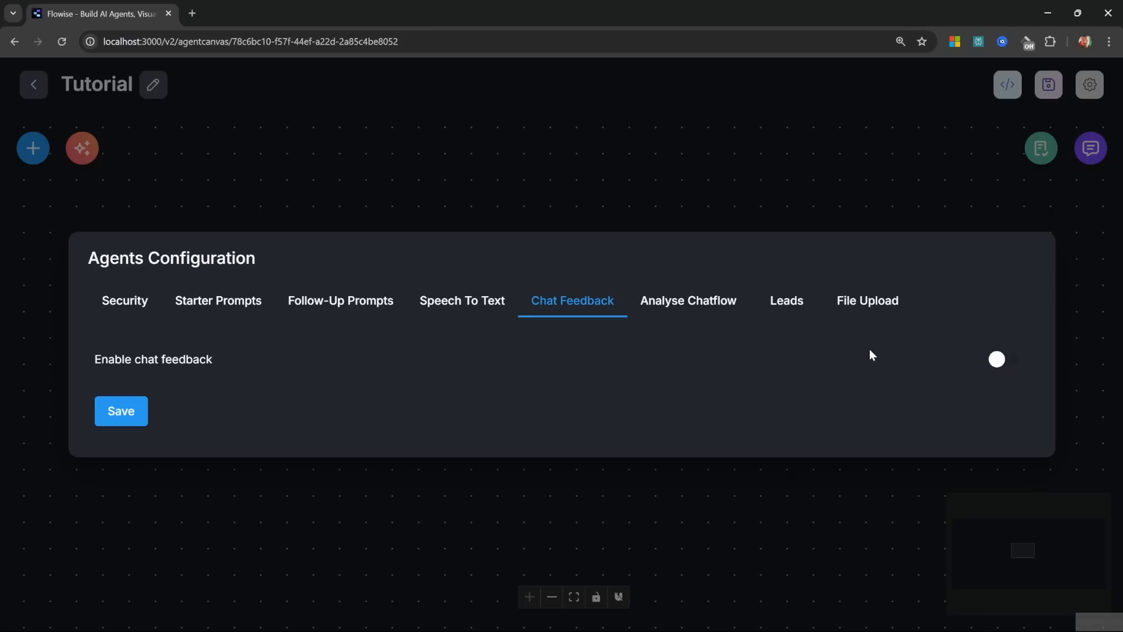
pyautogui.click(1007, 359)
pyautogui.click(1008, 359)
pyautogui.click(694, 309)
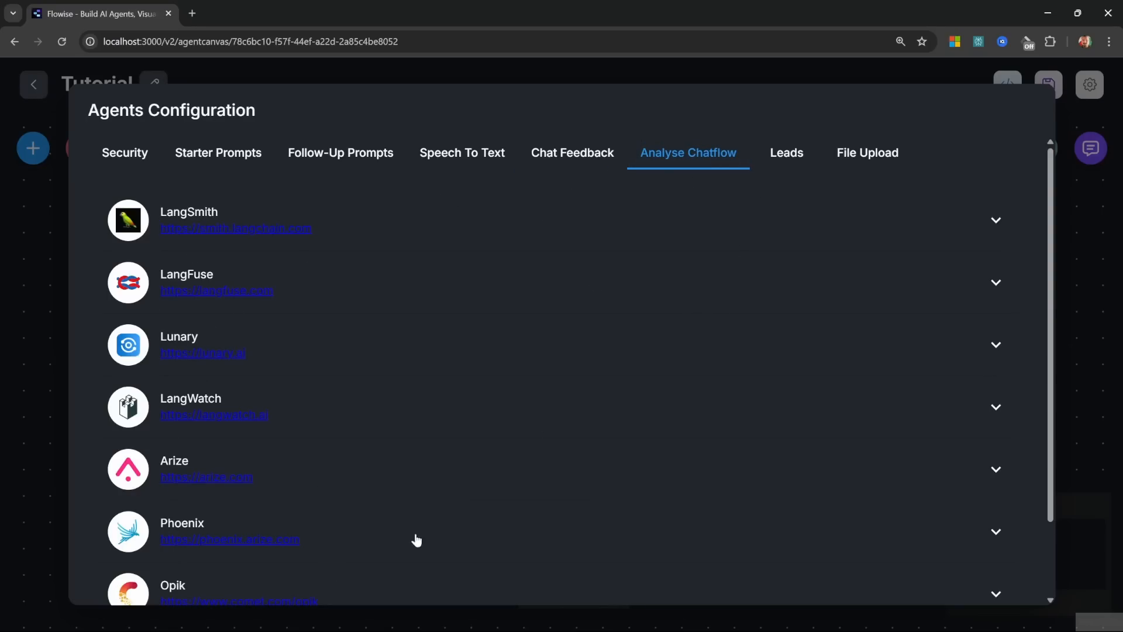
pyautogui.scroll(-2, 476, 506)
pyautogui.scroll(2, 476, 505)
# Examine the lead capture messages and form fields and the File Upload options, and leave the configuration without saving.
pyautogui.click(786, 153)
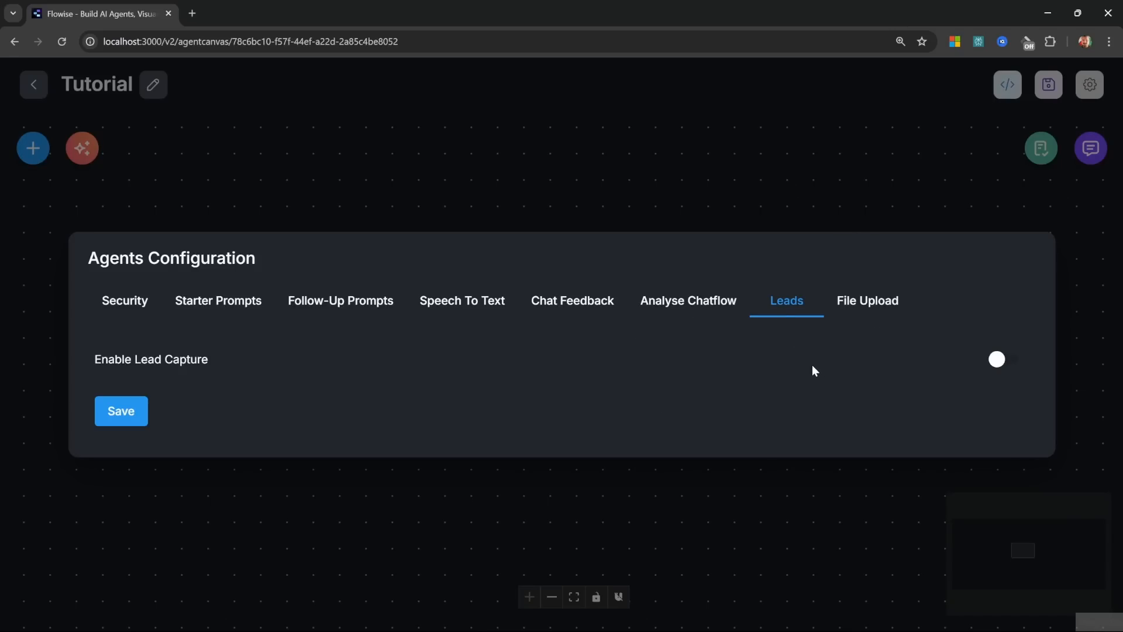
pyautogui.click(1012, 358)
pyautogui.scroll(-3, 661, 375)
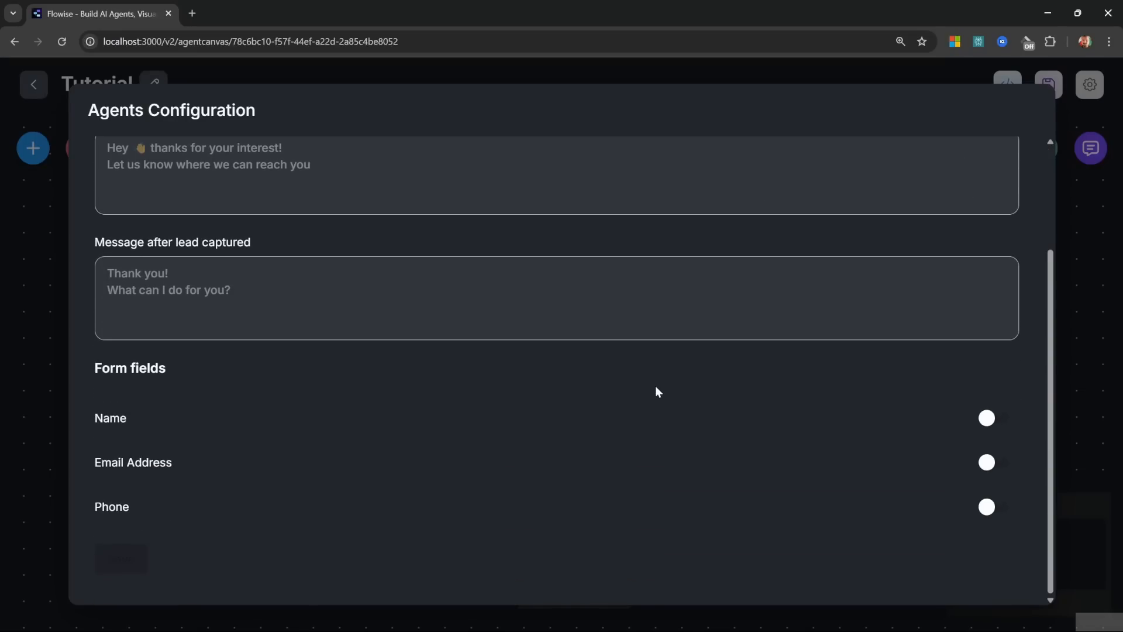
pyautogui.scroll(2, 657, 391)
pyautogui.scroll(1, 702, 398)
pyautogui.click(872, 158)
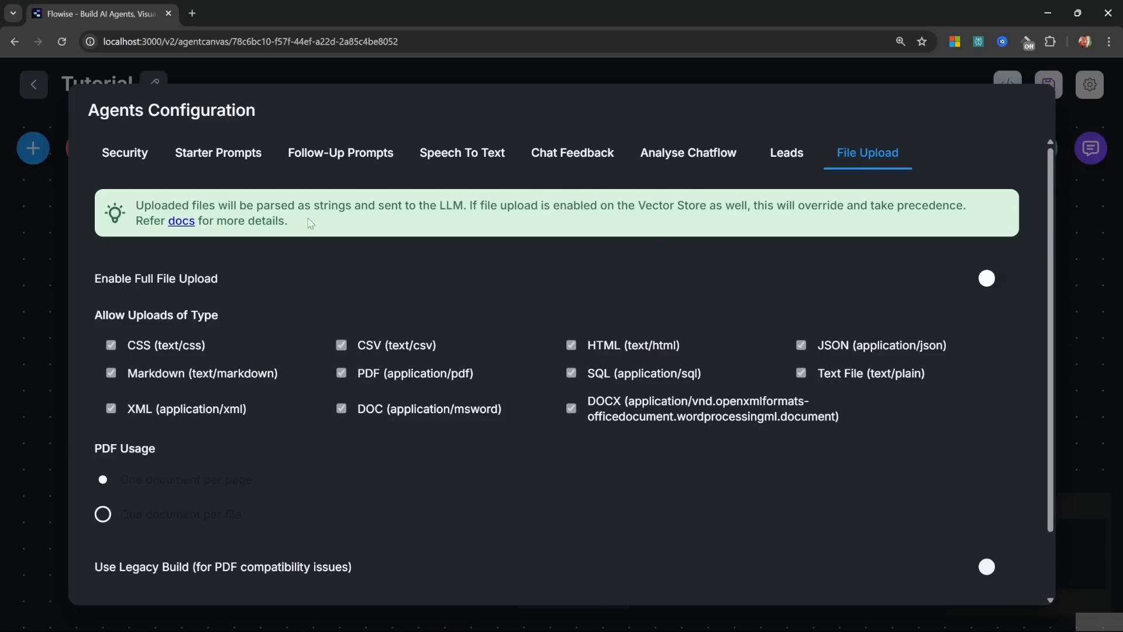
pyautogui.press('Escape')
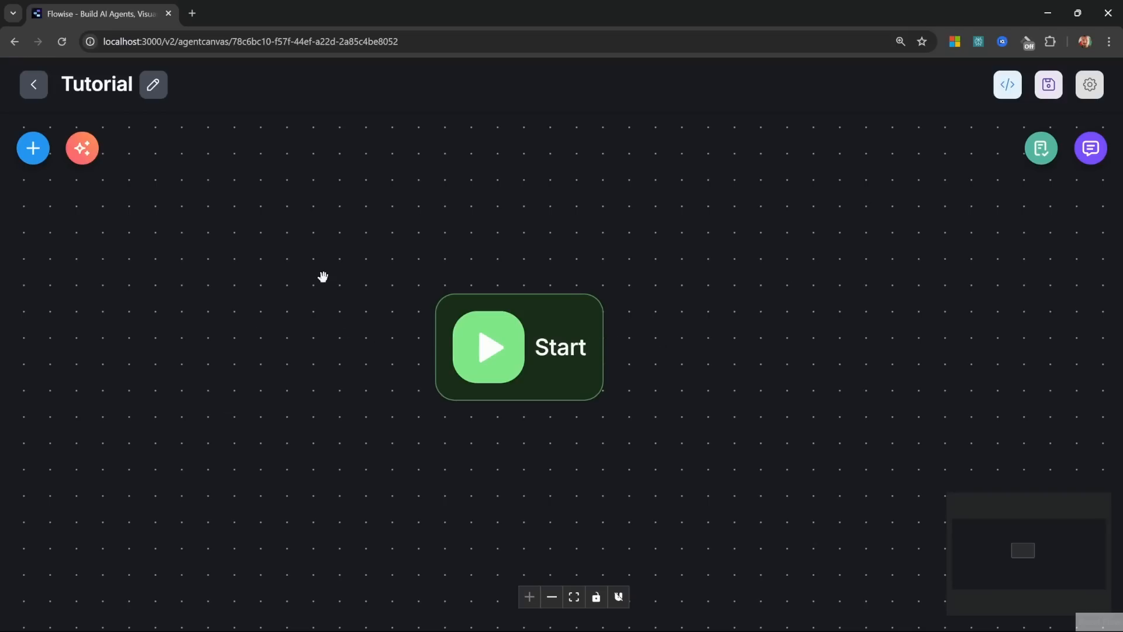
# Look through the list of nodes available for the agentflow.
pyautogui.click(32, 148)
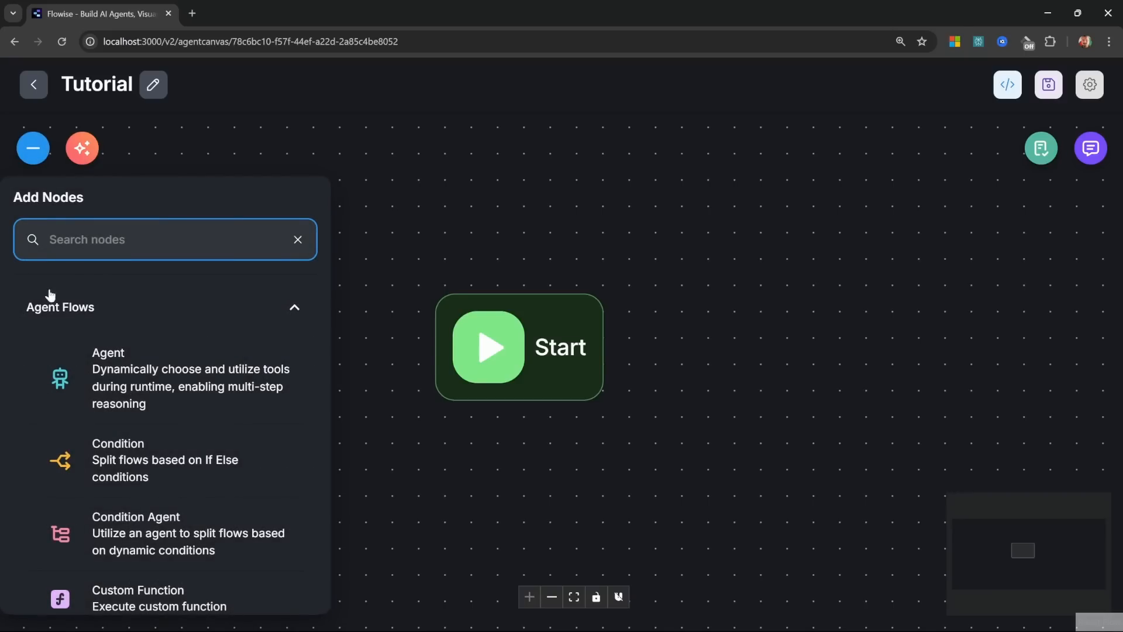
pyautogui.scroll(-10, 158, 409)
pyautogui.scroll(-3, 166, 417)
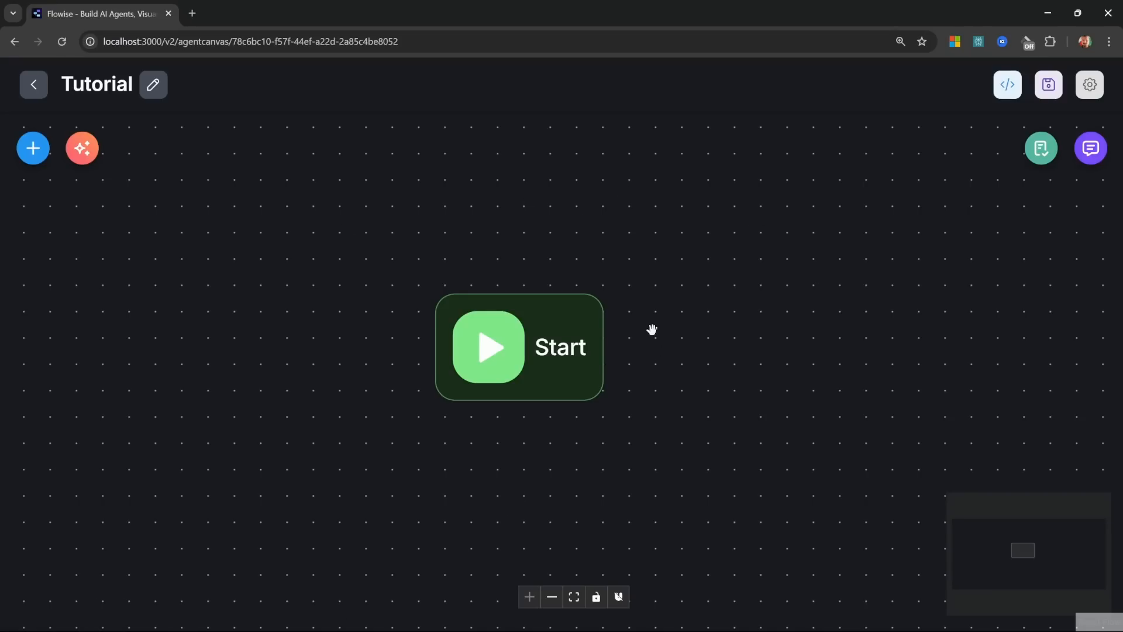
# Try the agentflow generator with the suggested prompt "A team of agents that can handle all customer queries", browse its models and close it.
pyautogui.click(82, 159)
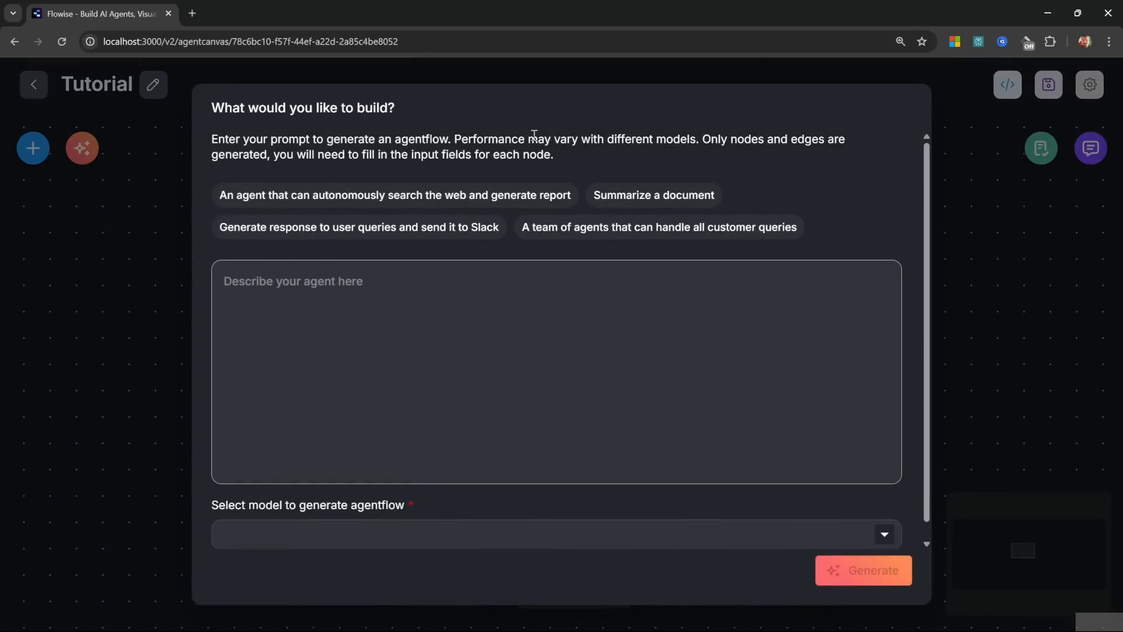
pyautogui.click(462, 338)
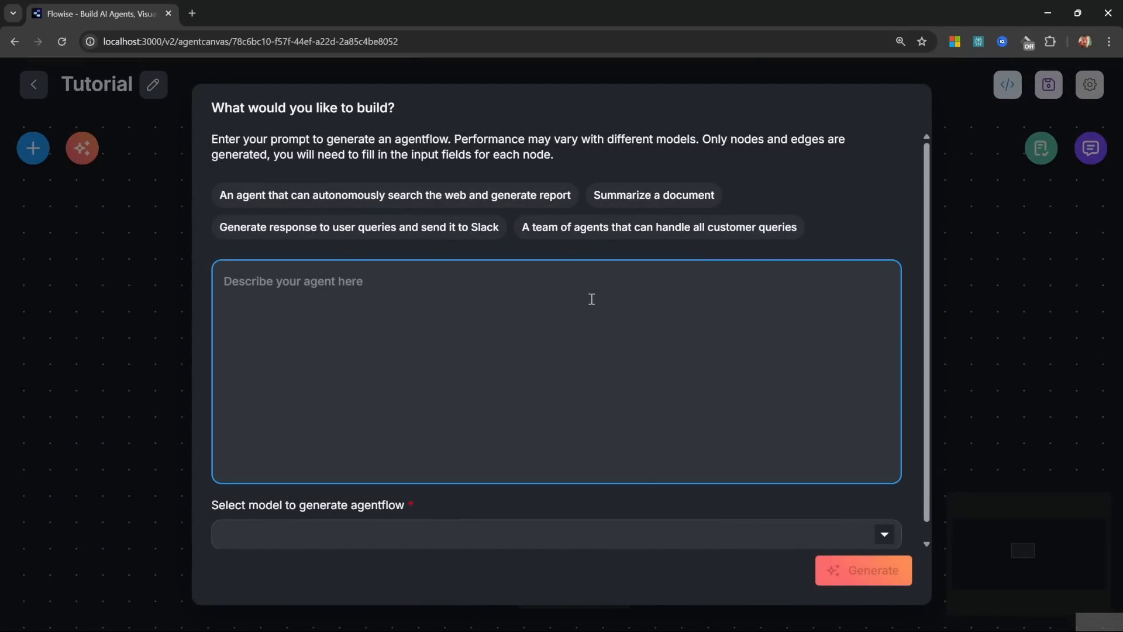
pyautogui.click(656, 229)
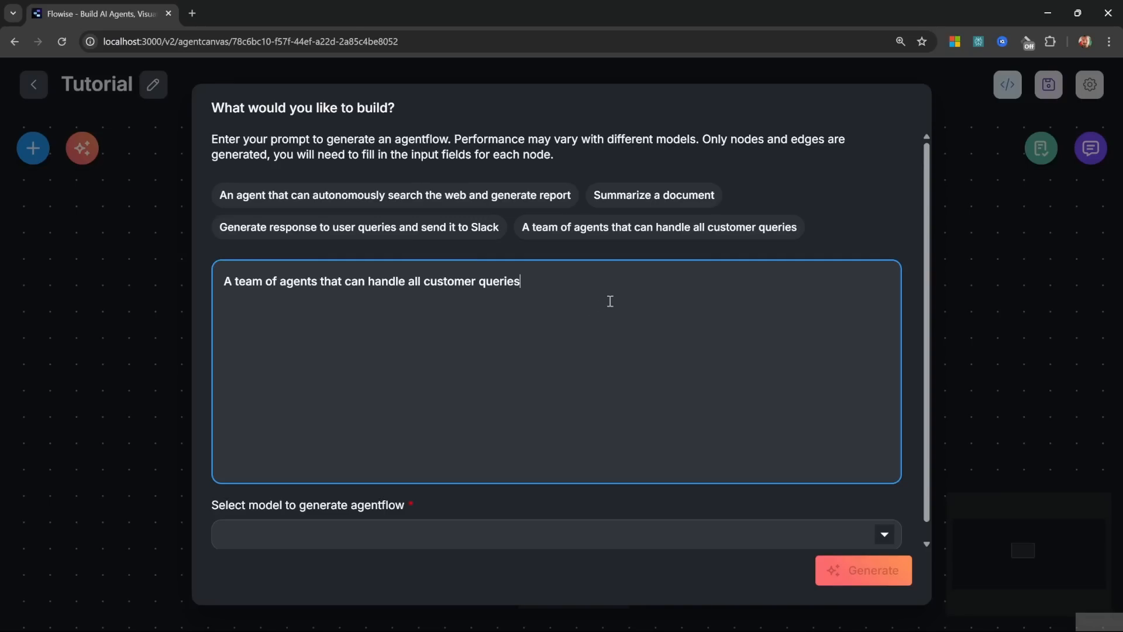
pyautogui.click(404, 532)
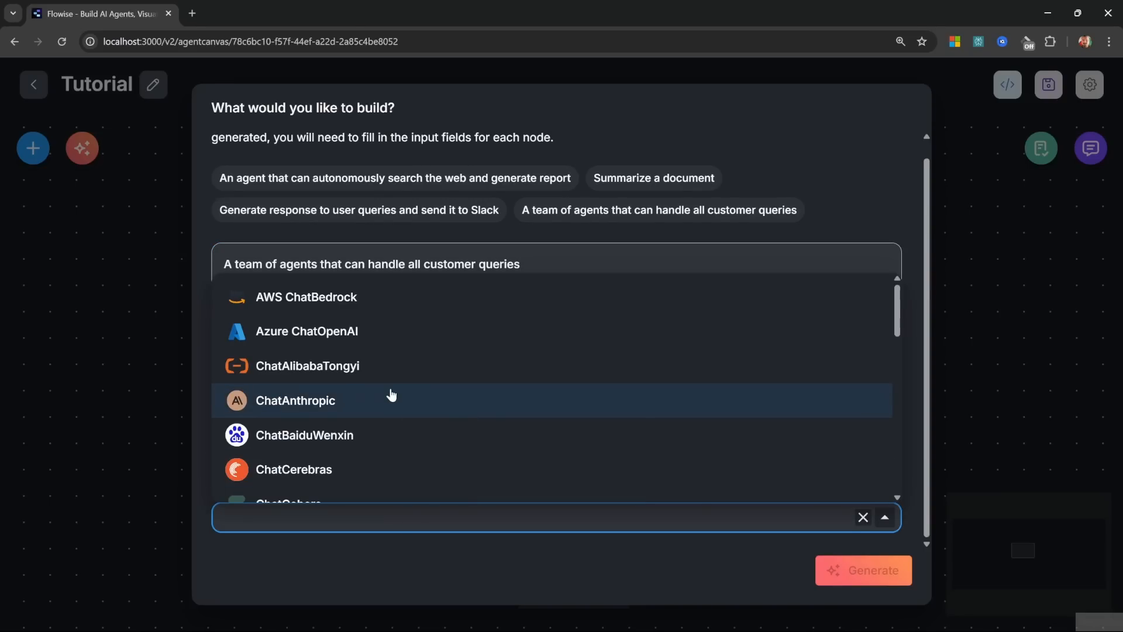
pyautogui.click(398, 563)
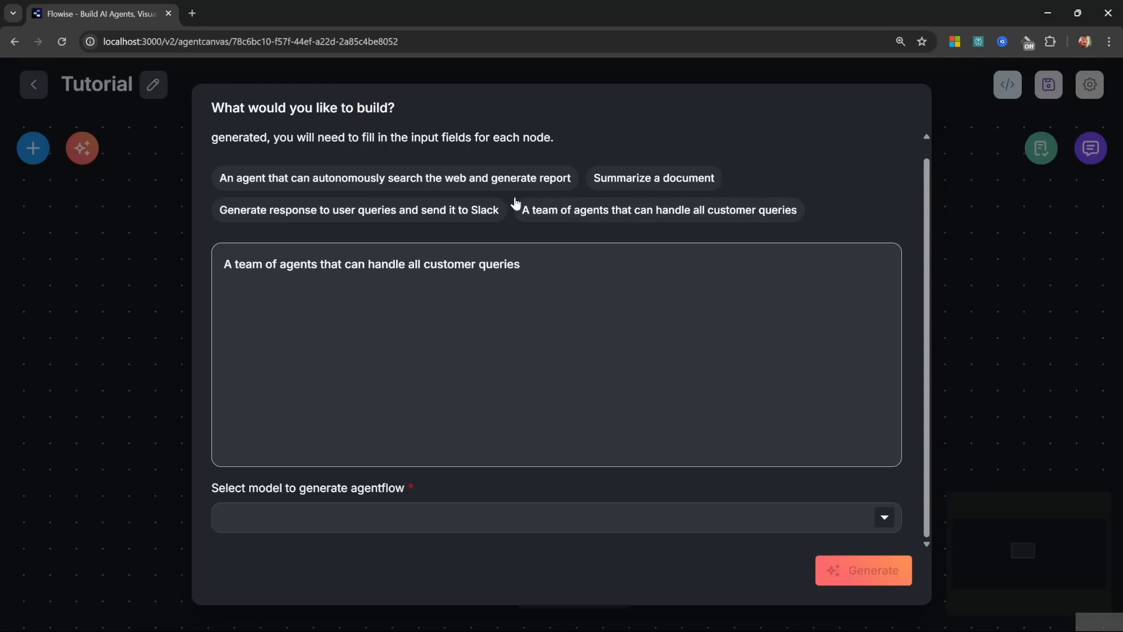
pyautogui.press('Escape')
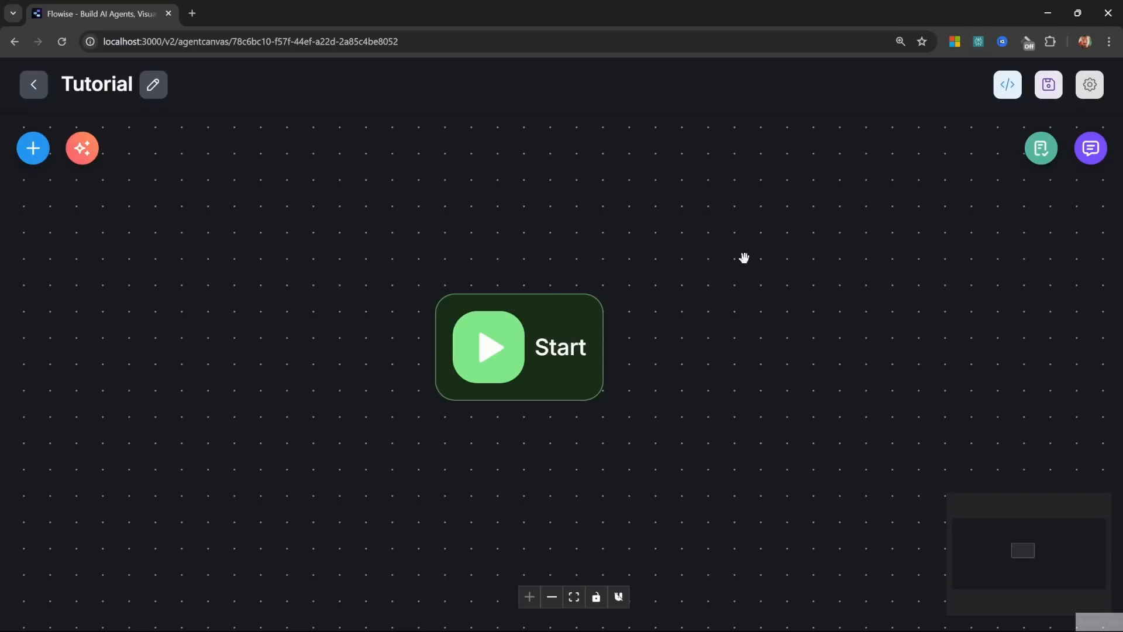
# Validate the flow using the checklist and send the test message "Hey" in the chat.
pyautogui.click(1041, 151)
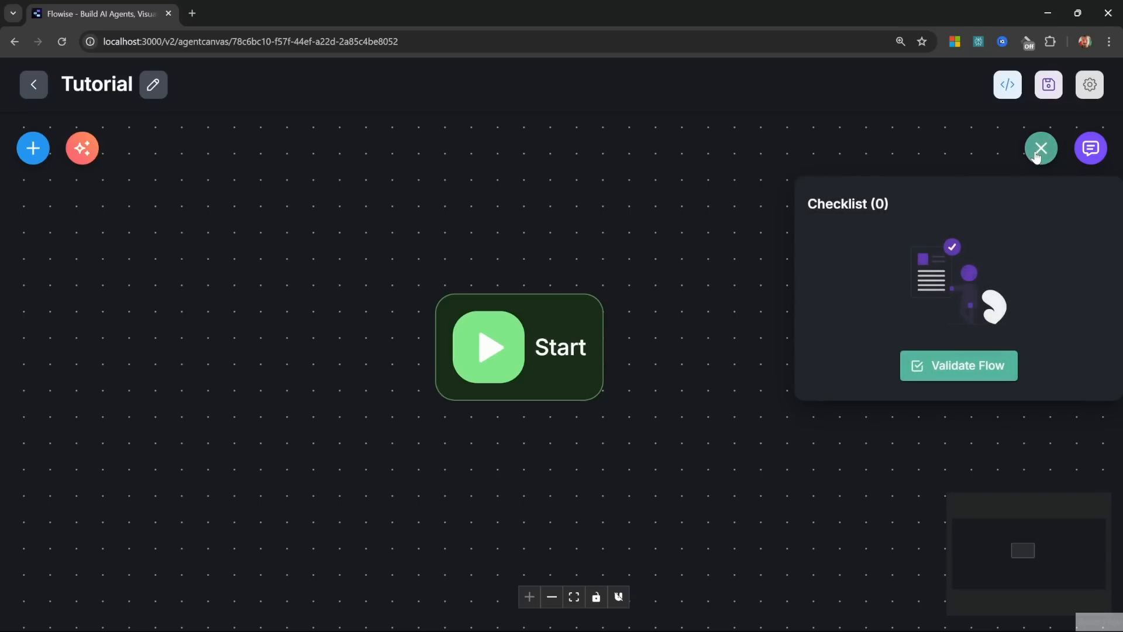
pyautogui.click(981, 368)
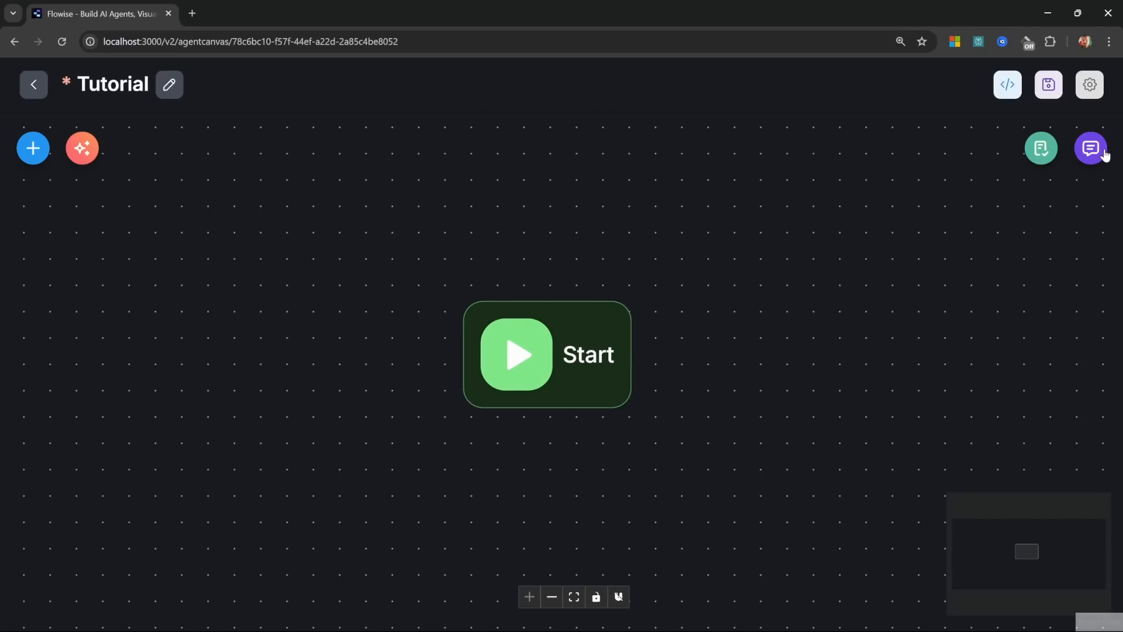
pyautogui.click(1092, 149)
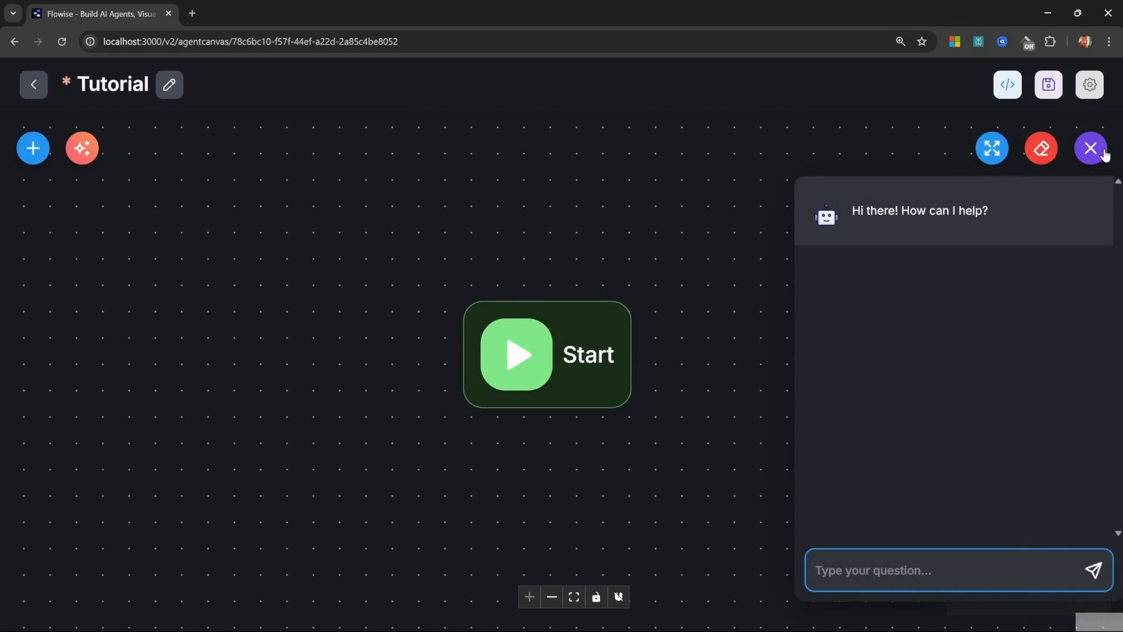
pyautogui.write('Hey')
pyautogui.press('Return')
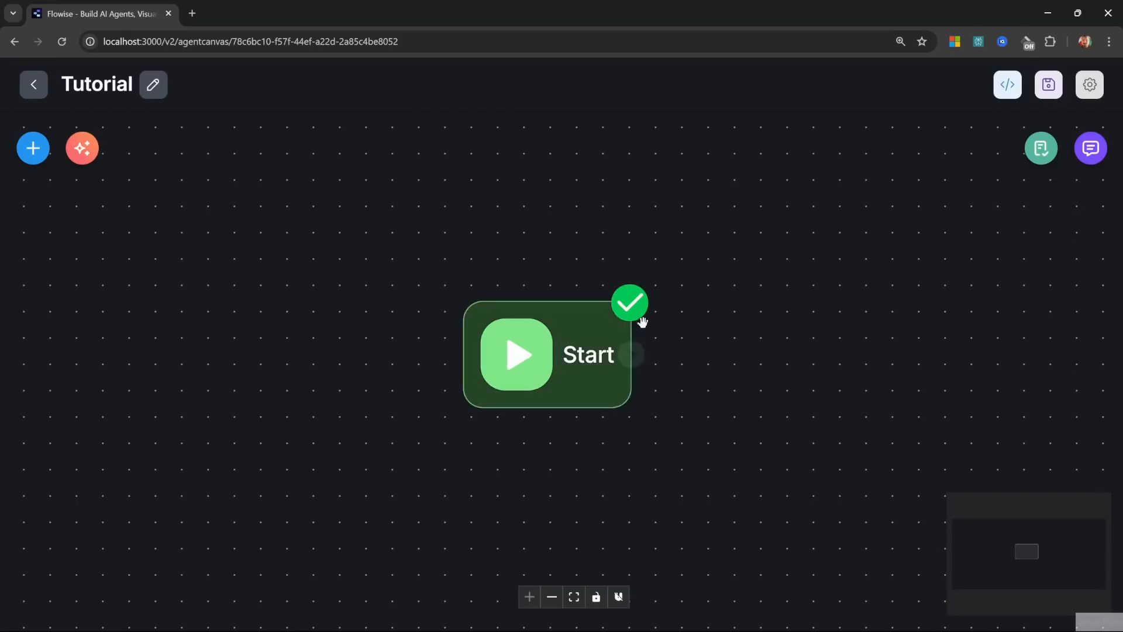
# Add an LLM node to the right of the Start node, level with it, and view the LLM node's settings.
pyautogui.click(33, 148)
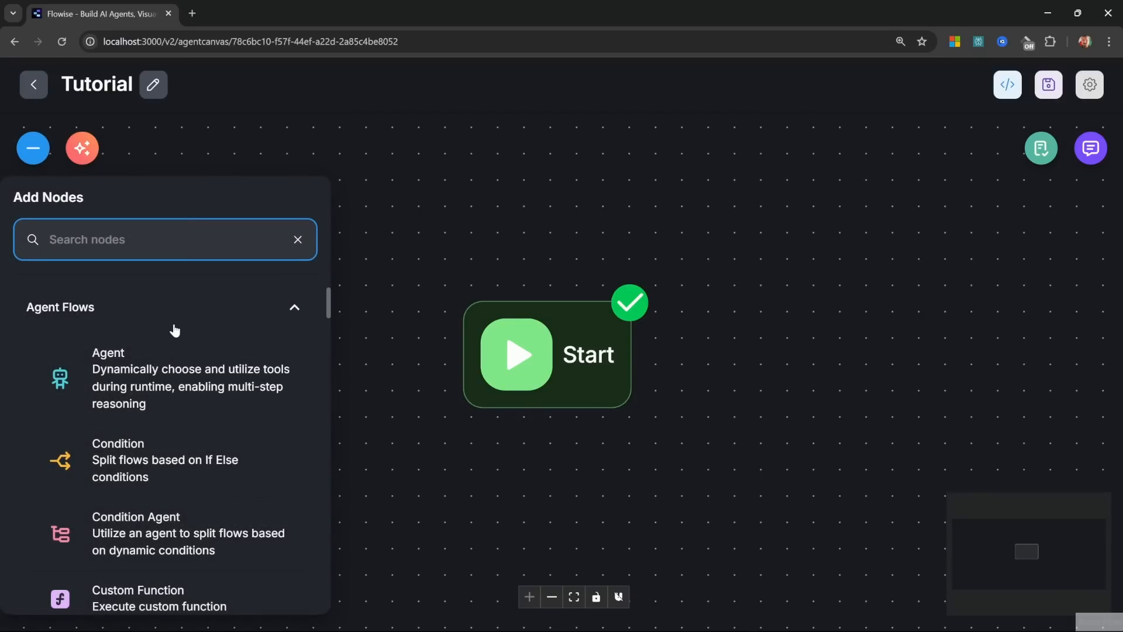
pyautogui.scroll(-2, 154, 386)
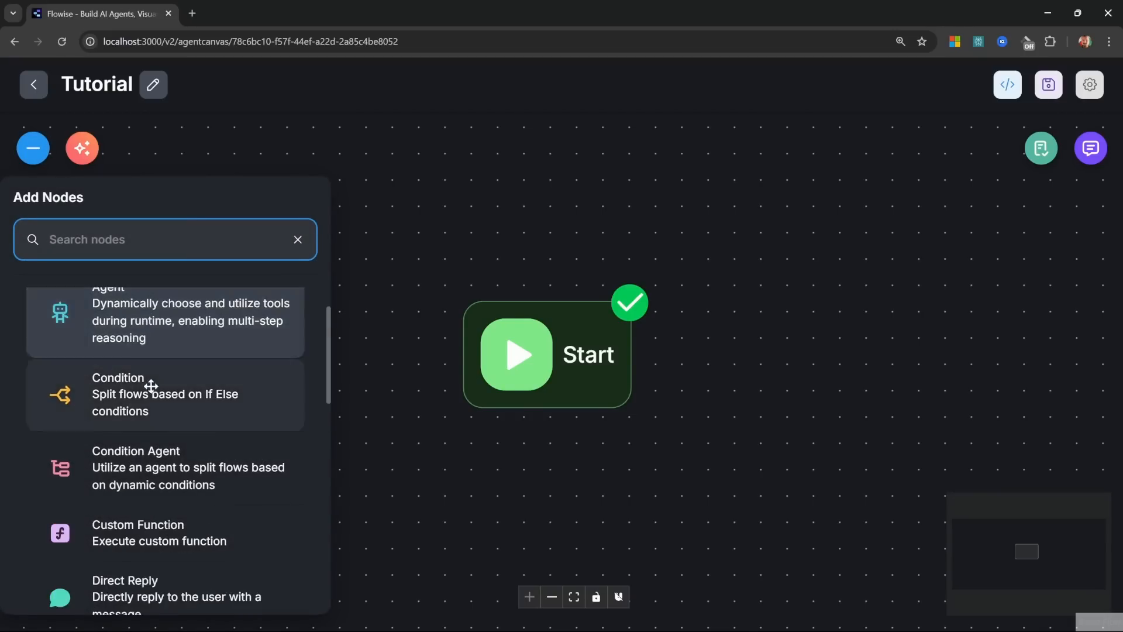
pyautogui.scroll(-6, 153, 381)
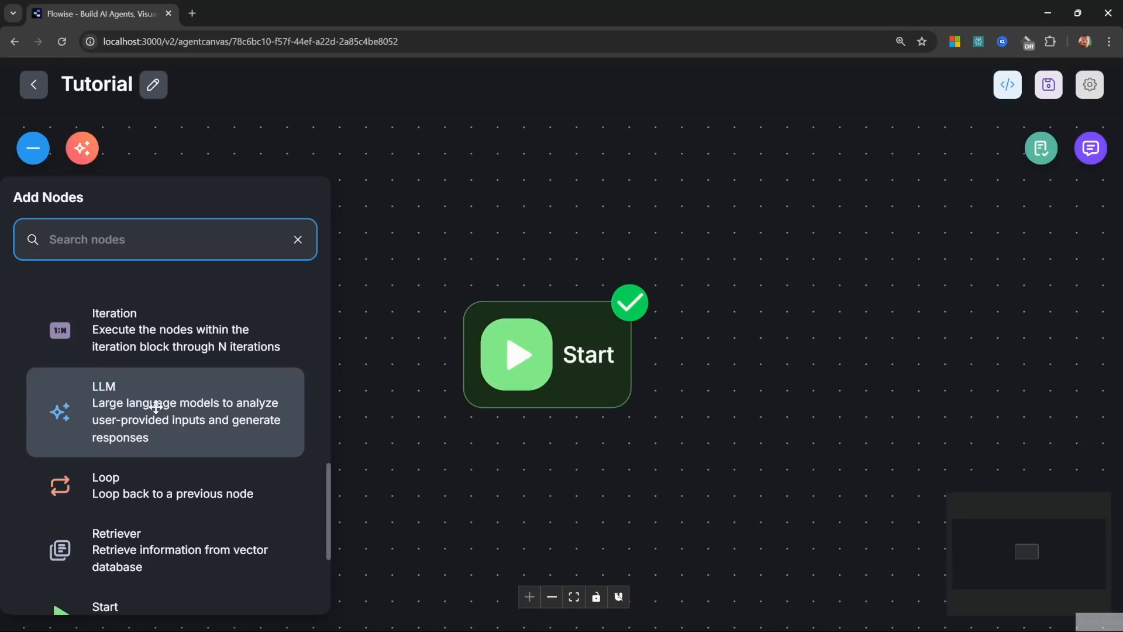
pyautogui.click(119, 404)
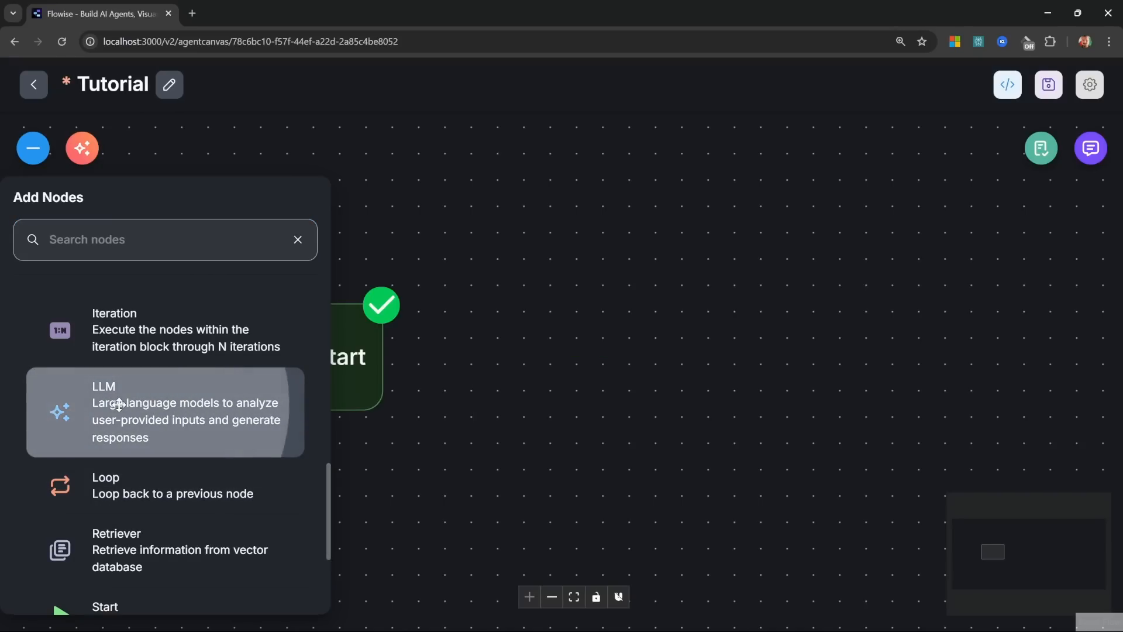
pyautogui.moveTo(119, 404); pyautogui.dragTo(644, 323)
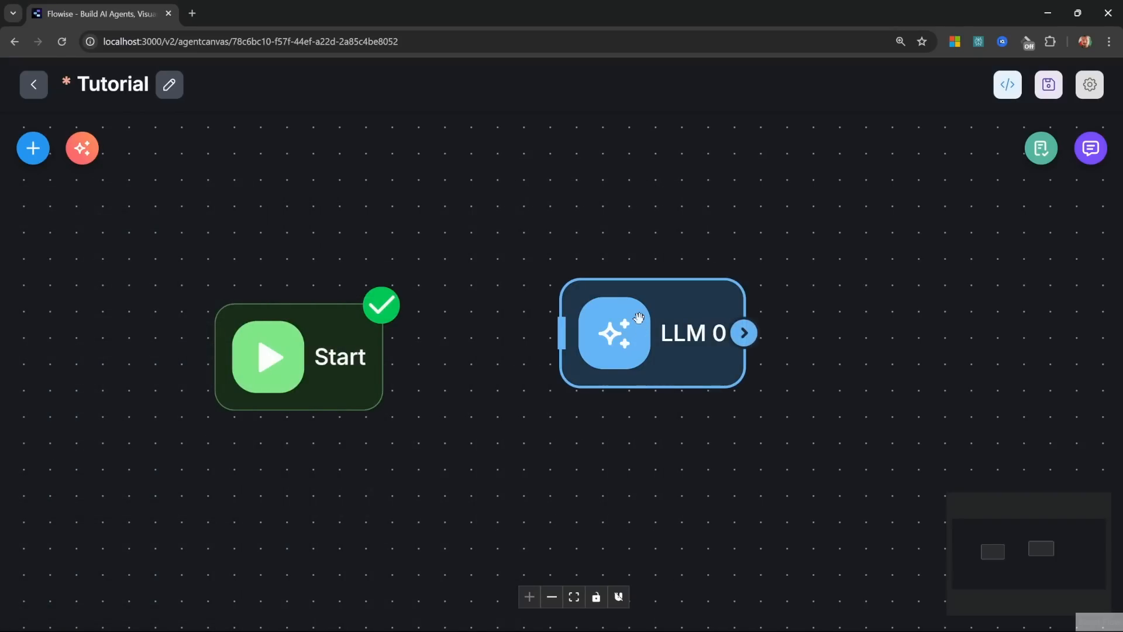
pyautogui.doubleClick(619, 353)
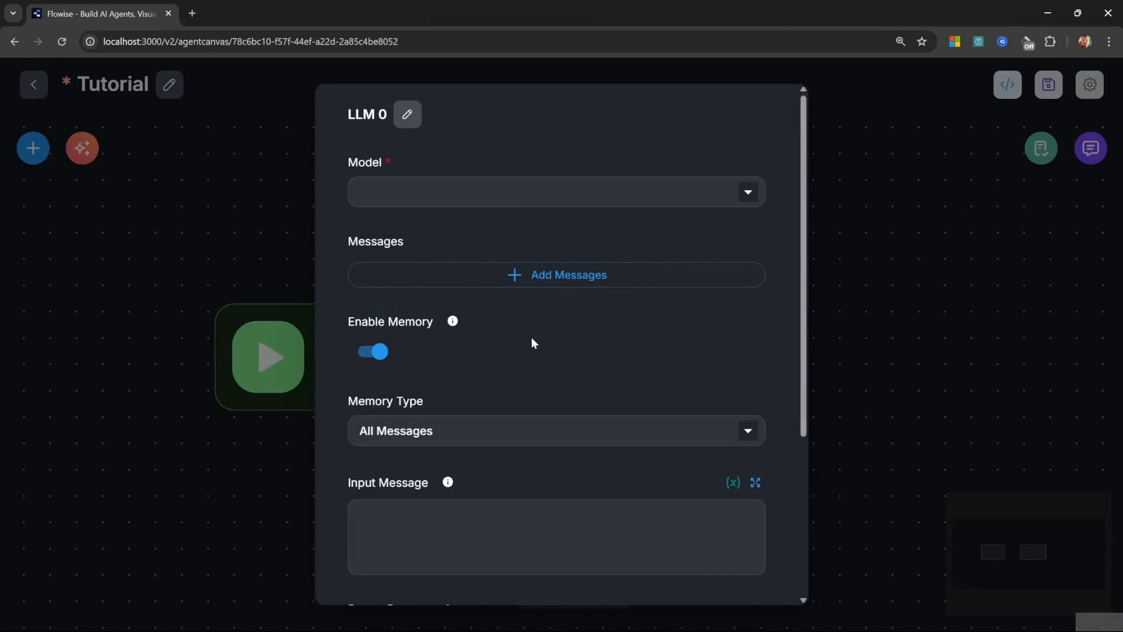
pyautogui.press('Escape')
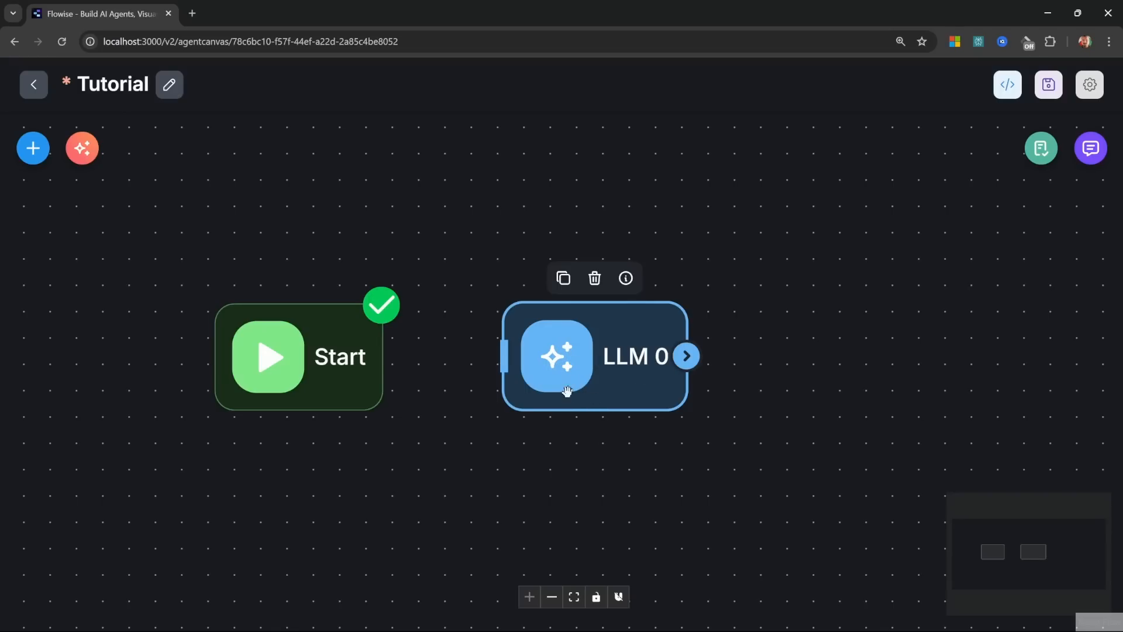
# Rename the LLM node to "Joke Generator" in its settings.
pyautogui.doubleClick(630, 358)
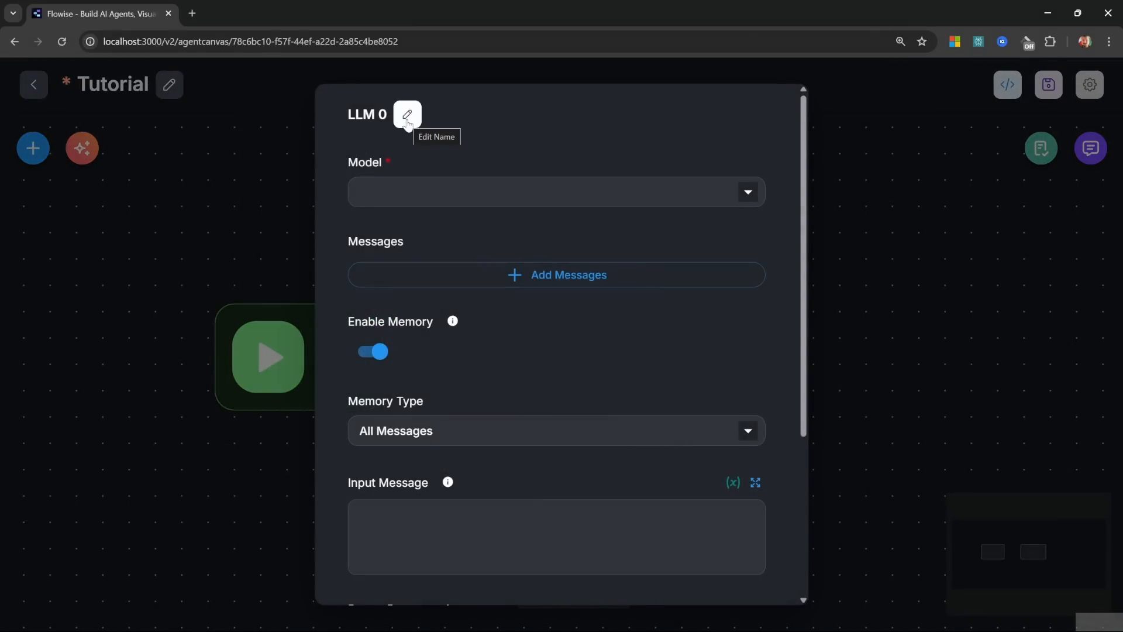
pyautogui.click(407, 114)
pyautogui.moveTo(444, 127); pyautogui.dragTo(310, 125)
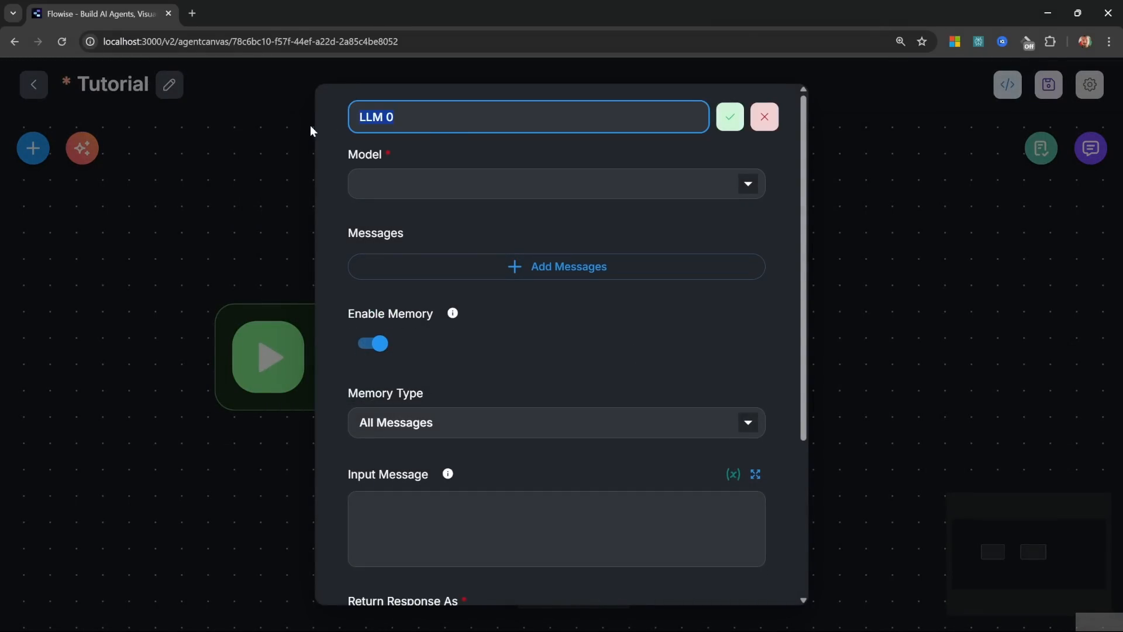
pyautogui.write('Joke Generator')
pyautogui.click(729, 117)
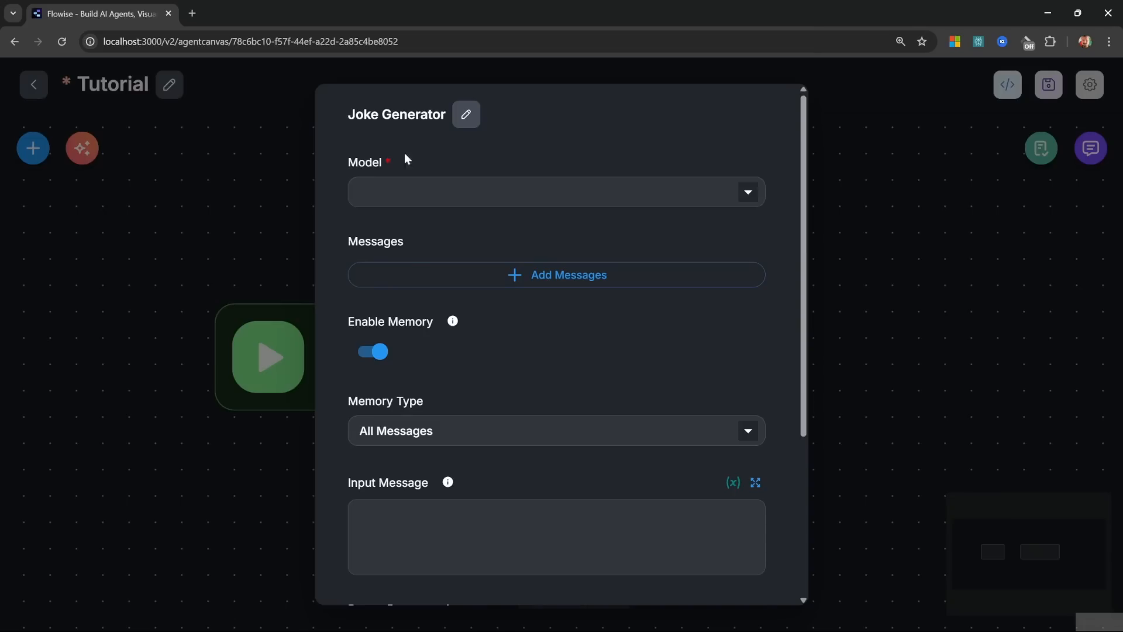
# Browse the available chat models and select ChatOpenAI for the Joke Generator node.
pyautogui.click(526, 196)
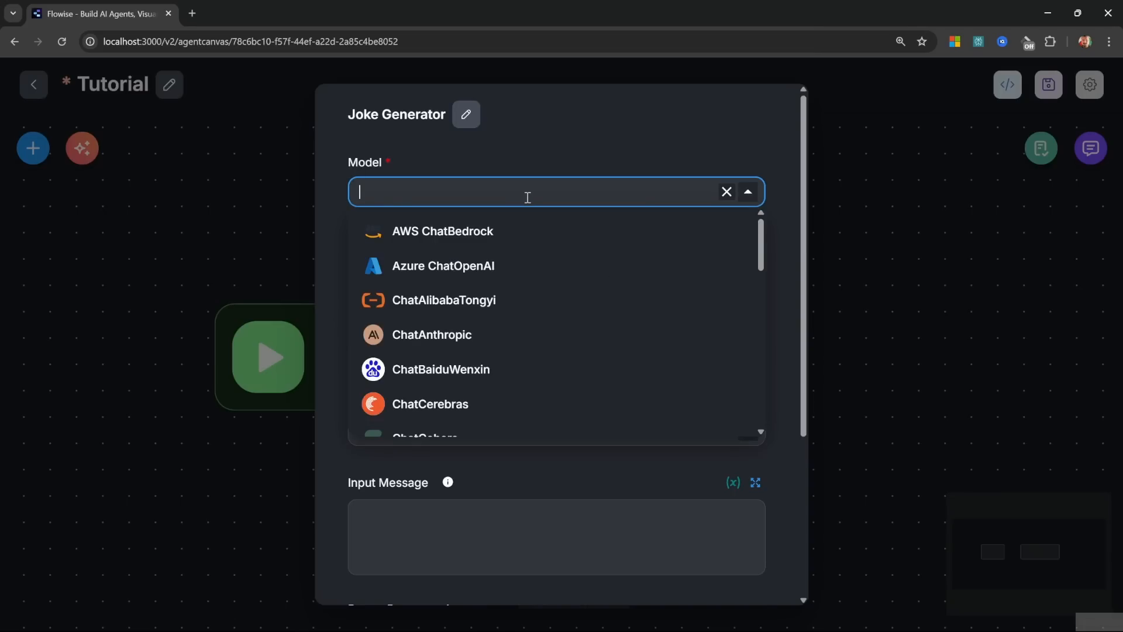
pyautogui.scroll(-2, 532, 302)
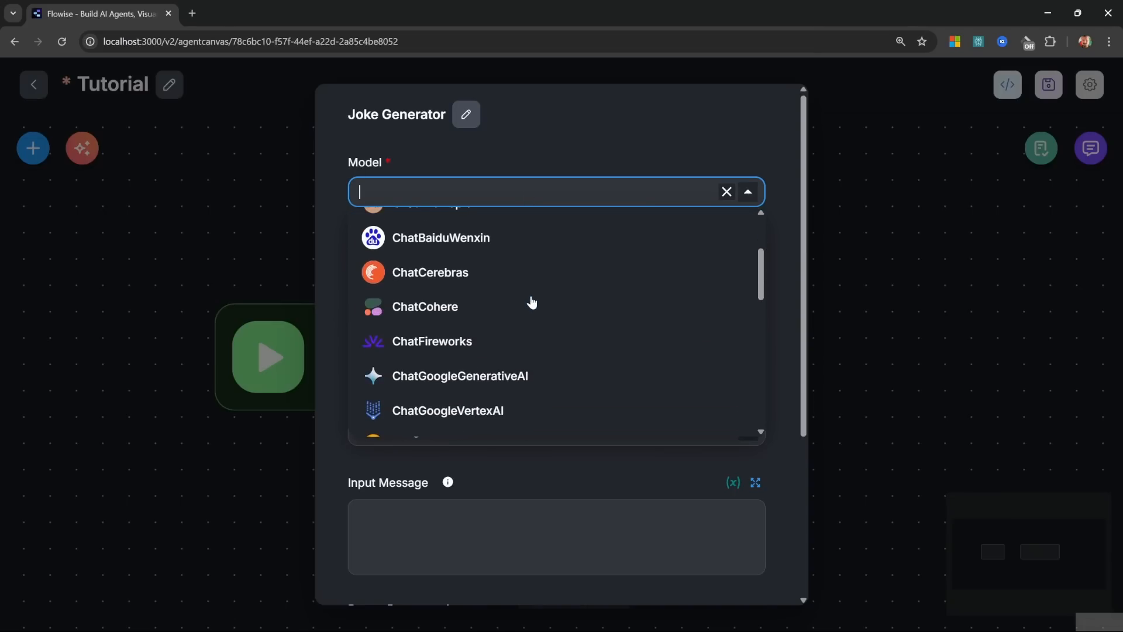
pyautogui.scroll(-10, 531, 302)
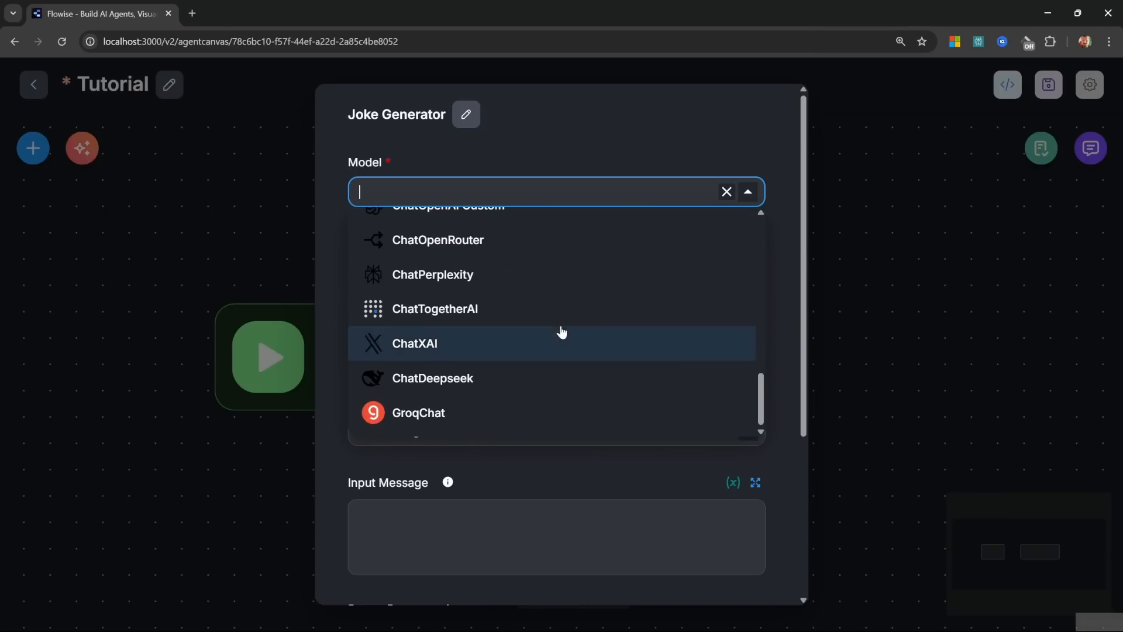
pyautogui.scroll(1, 561, 331)
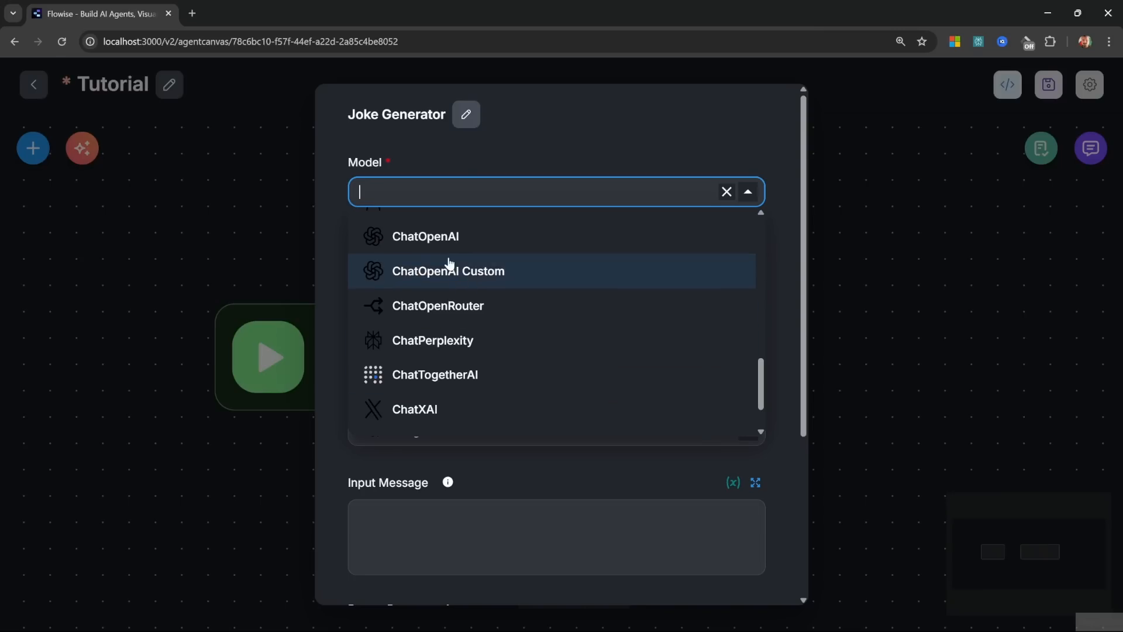
pyautogui.scroll(2, 539, 314)
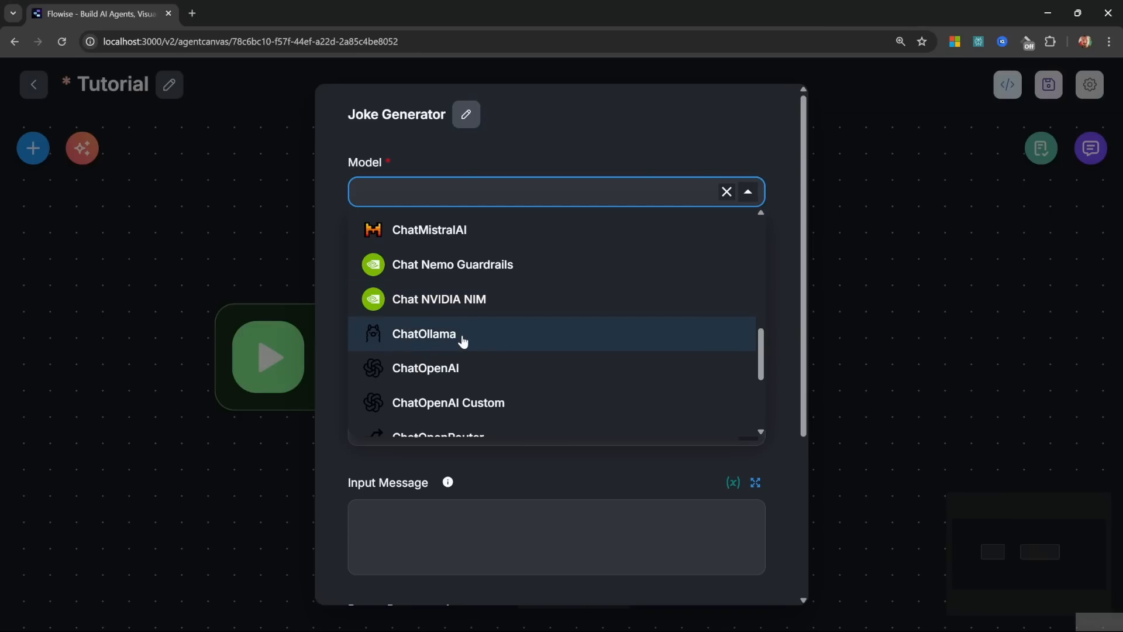
pyautogui.scroll(-3, 479, 334)
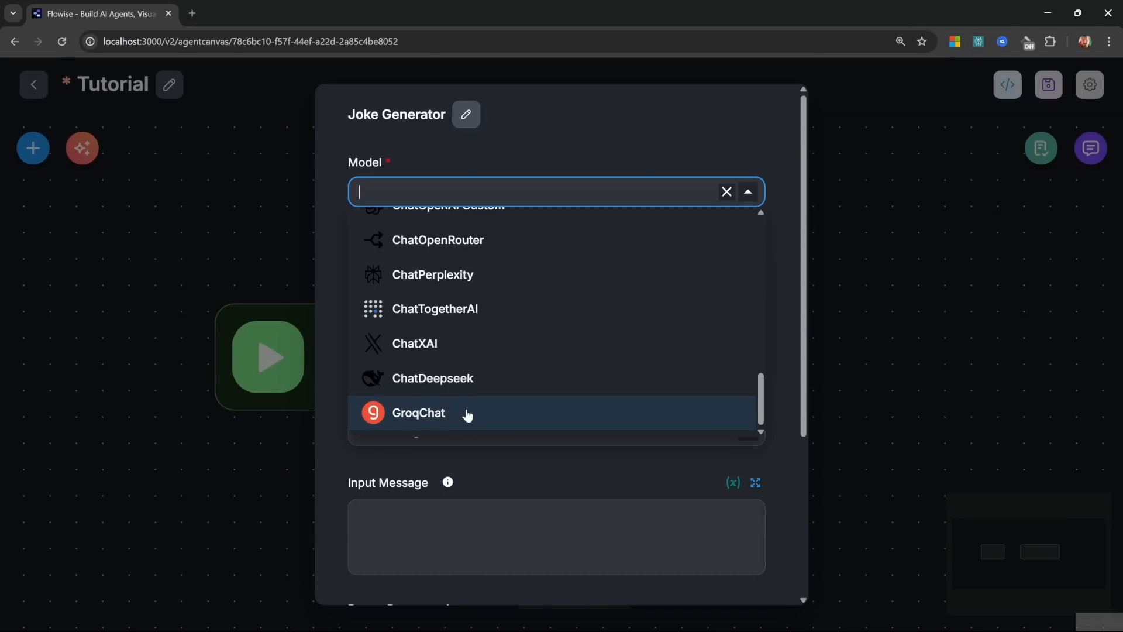
pyautogui.scroll(2, 468, 363)
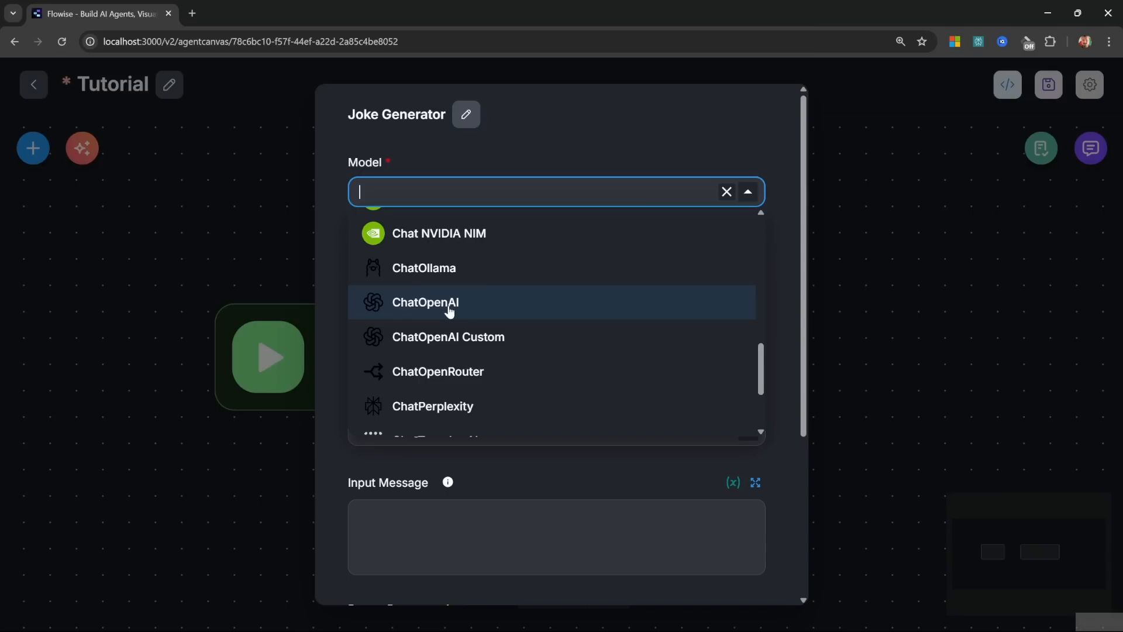
pyautogui.click(450, 308)
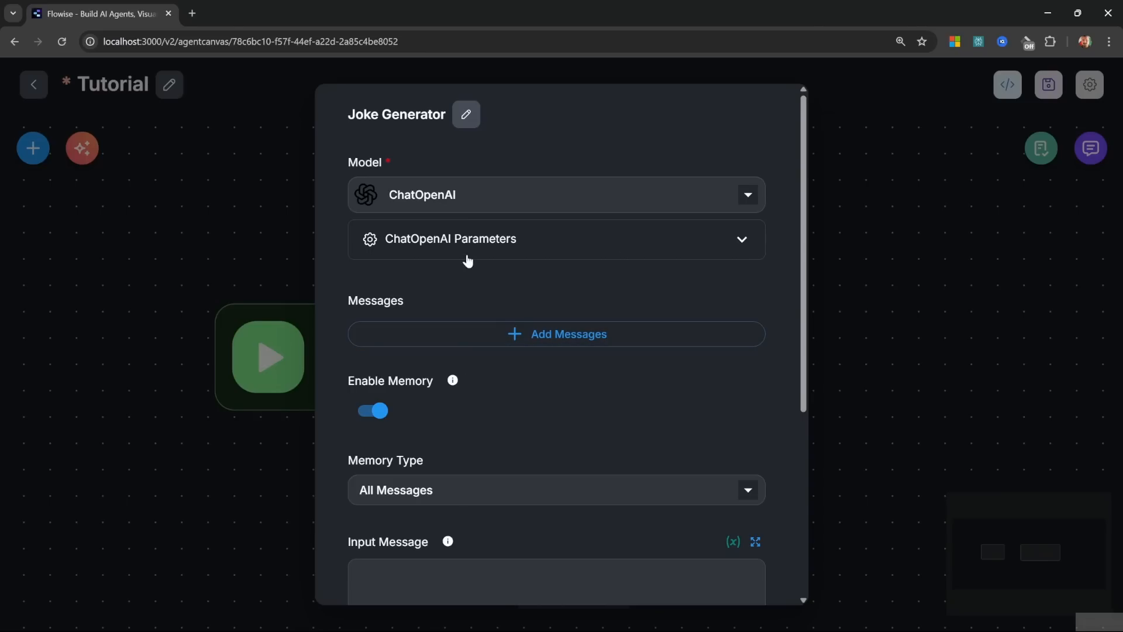
# Start a new credential in the ChatOpenAI parameters and name it "OpenAI API".
pyautogui.click(536, 246)
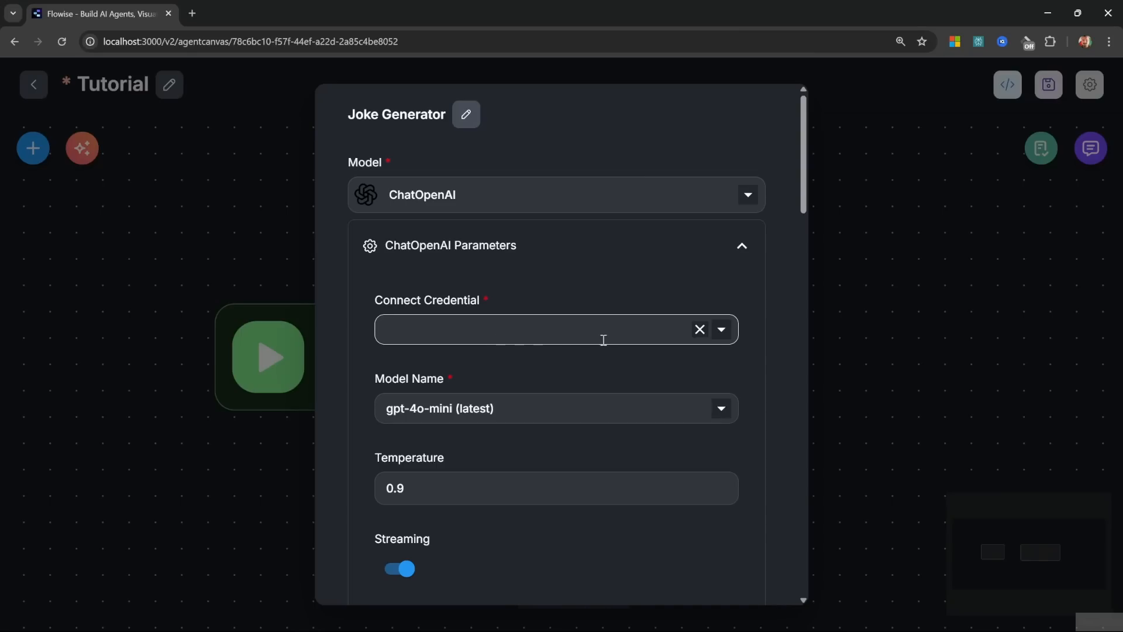
pyautogui.click(722, 330)
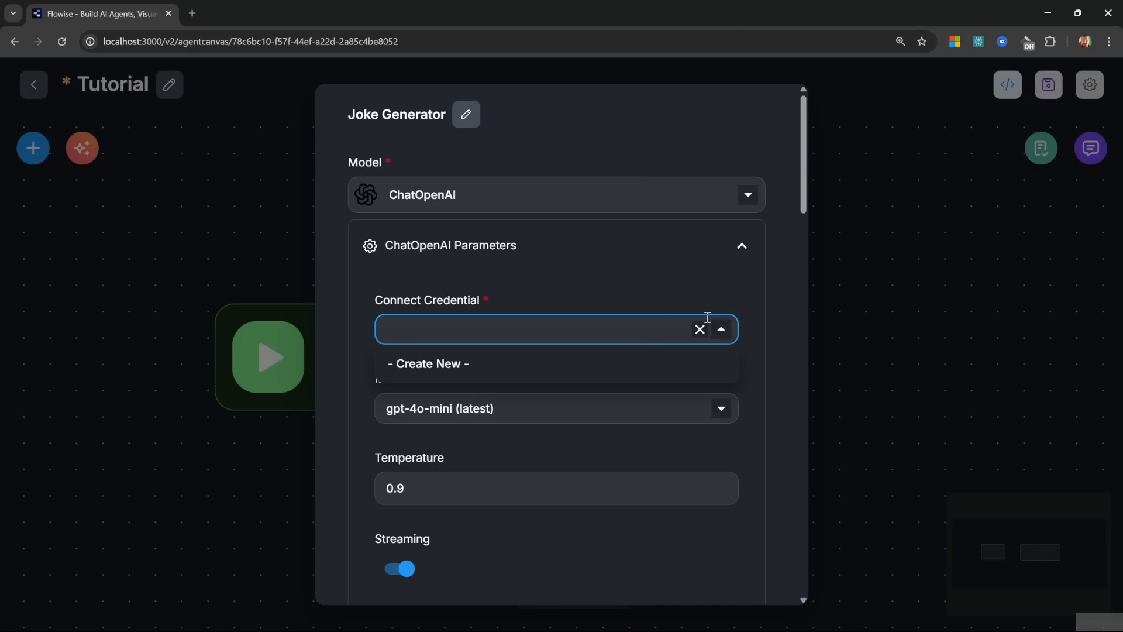
pyautogui.click(453, 367)
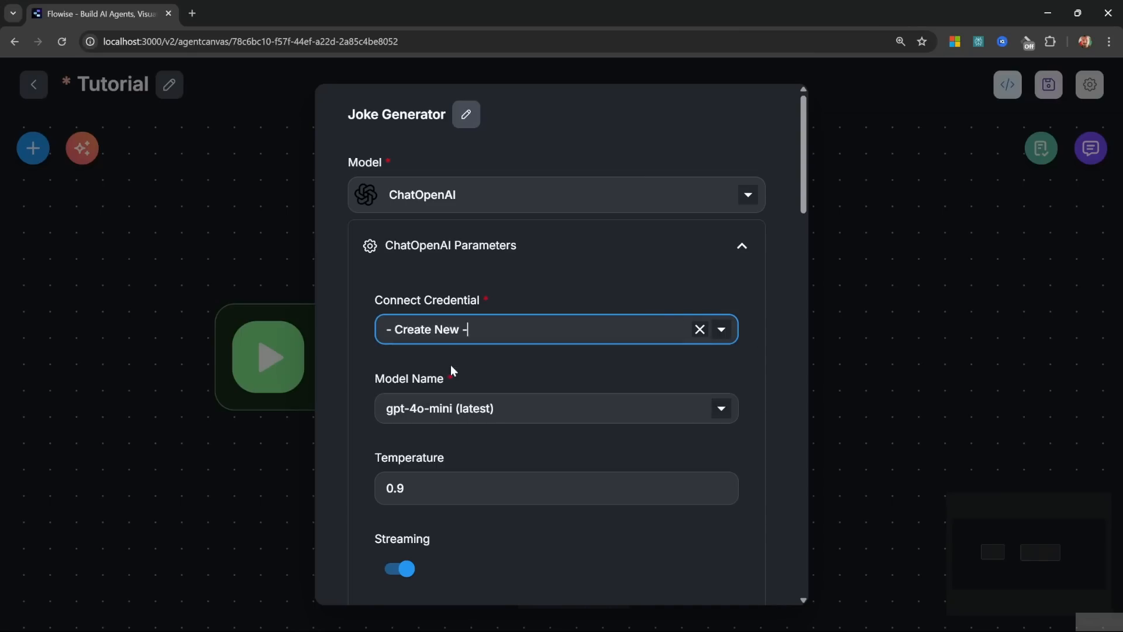
pyautogui.write('OpenAI API')
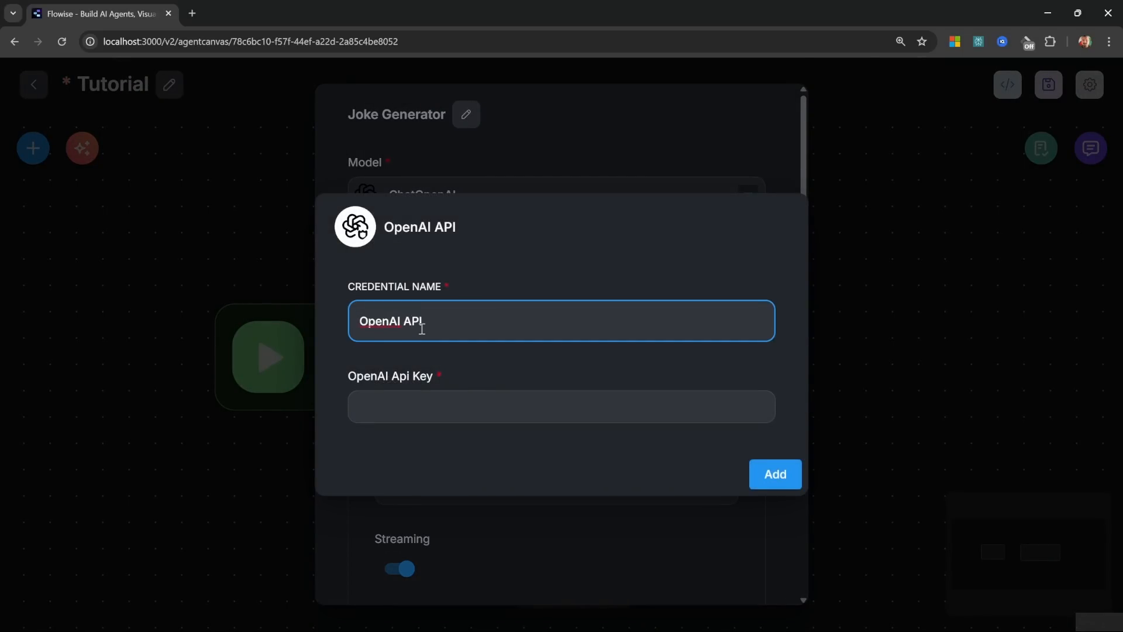
pyautogui.press('Tab')
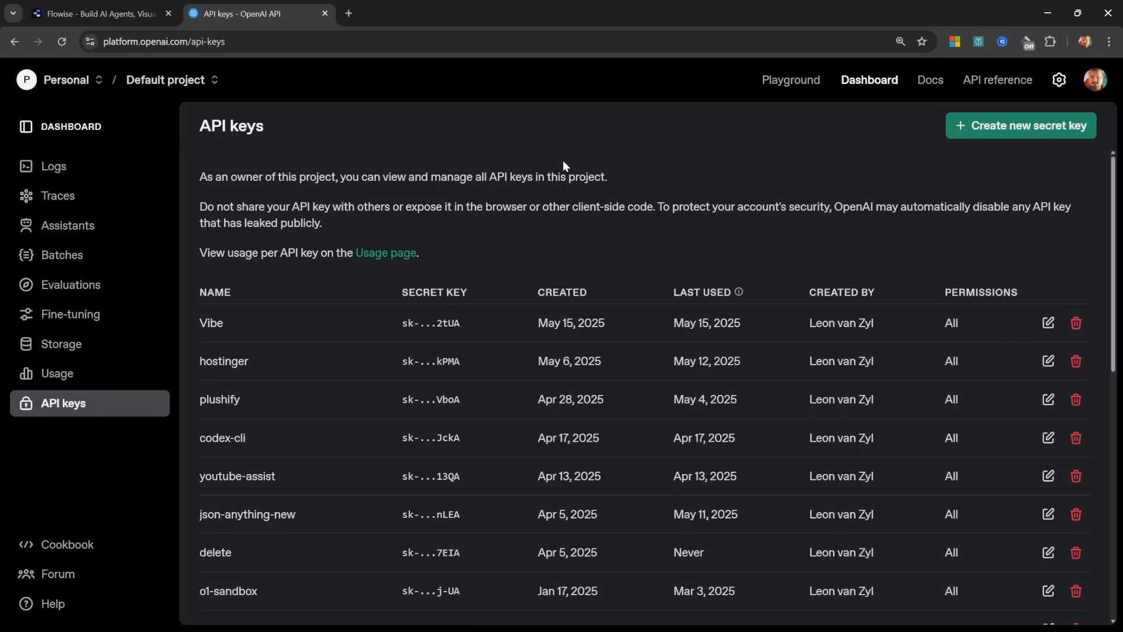
# Create a secret key named "Flowise v3 Demo" on the OpenAI platform, then add it as the API key of the Flowise credential.
pyautogui.click(1043, 127)
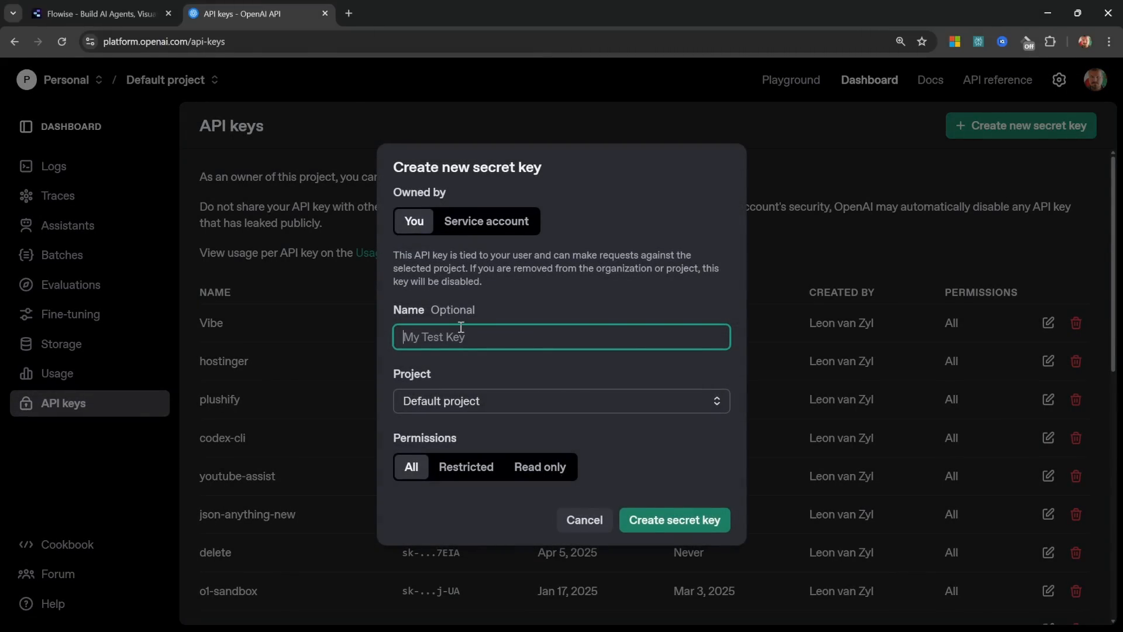
pyautogui.write('Flowise v3 Demo')
pyautogui.click(661, 521)
pyautogui.click(689, 361)
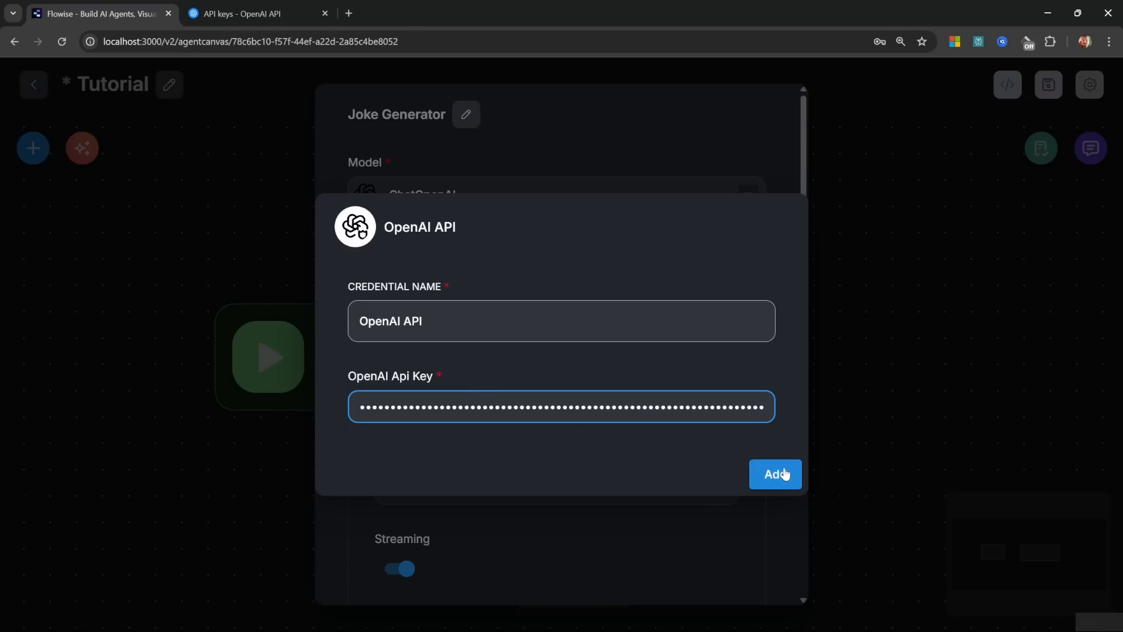
pyautogui.click(784, 473)
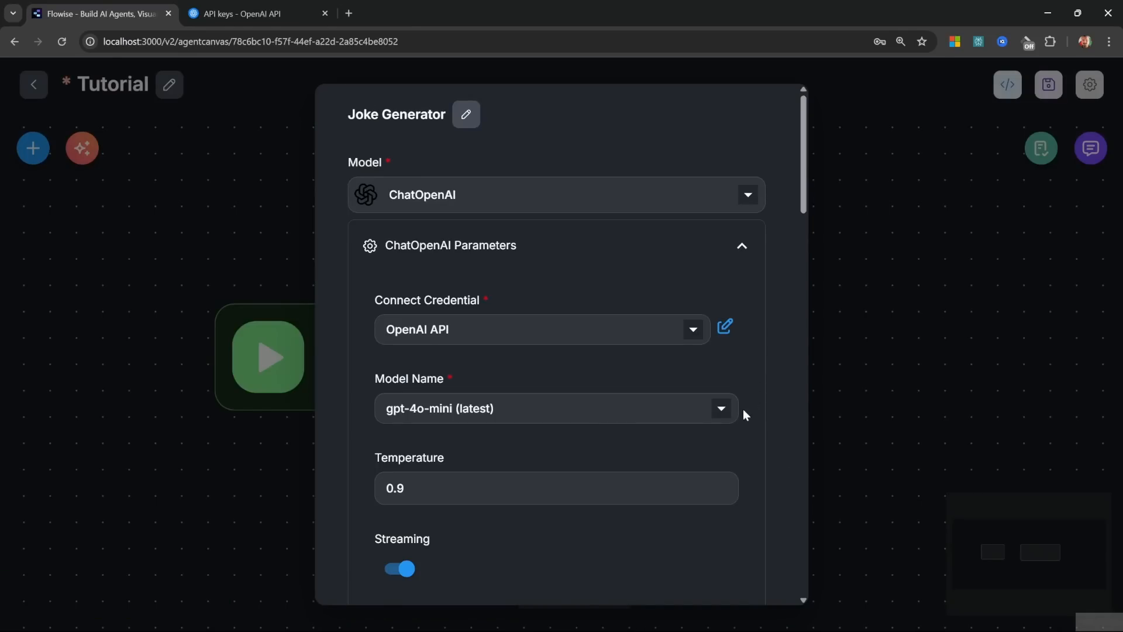
# Choose gpt-4o-mini (latest) as the ChatOpenAI model name and set the temperature to 0.8.
pyautogui.click(722, 416)
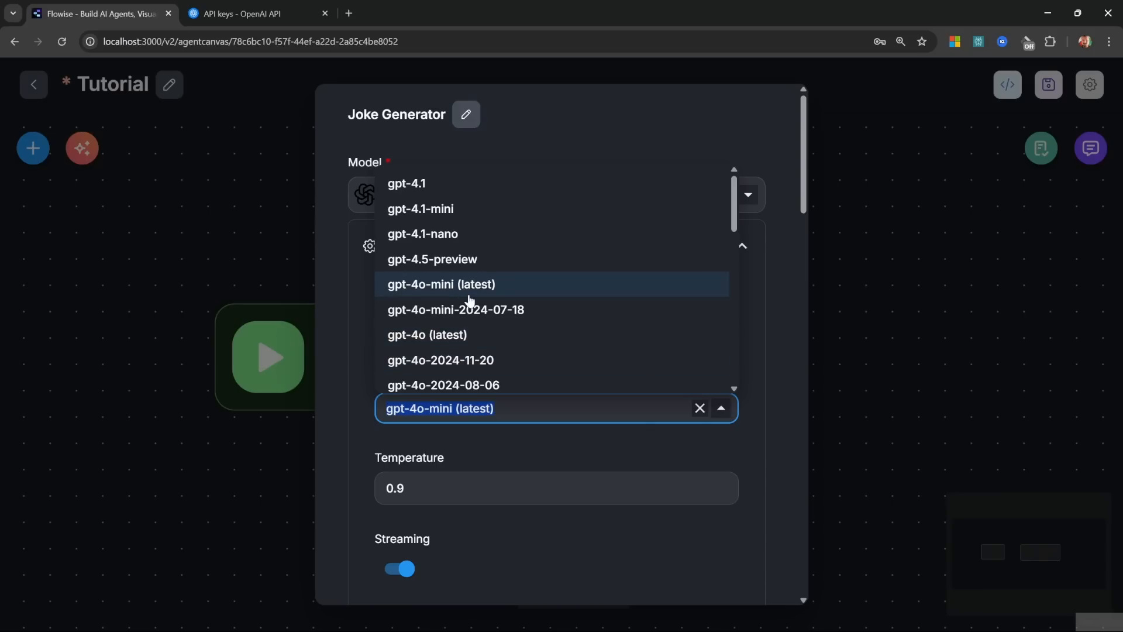
pyautogui.click(470, 300)
pyautogui.click(544, 496)
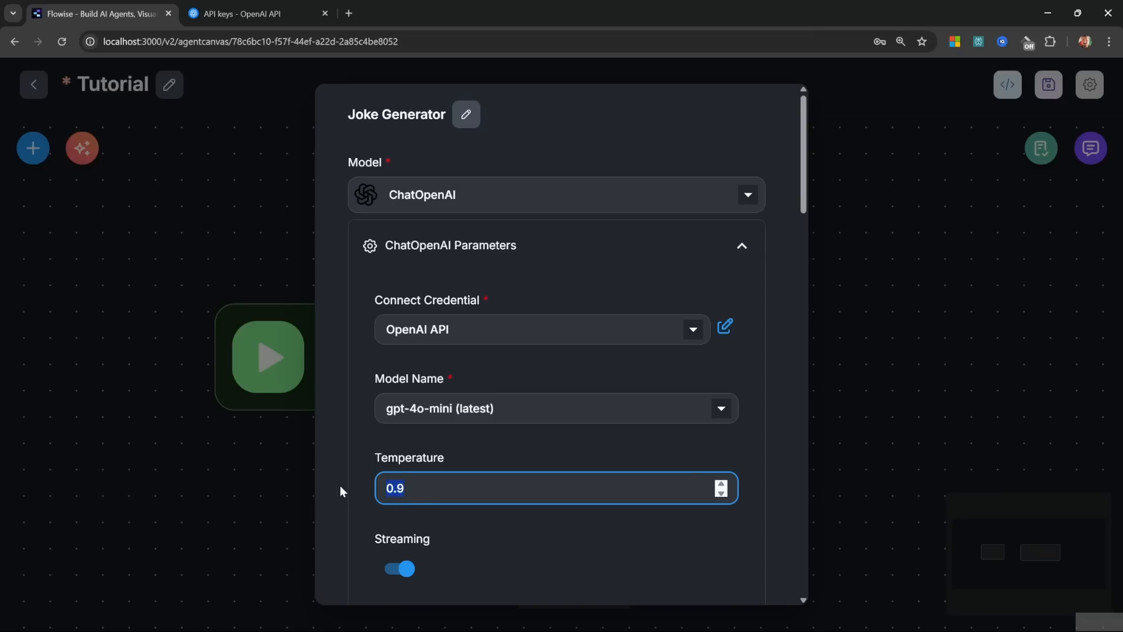
pyautogui.hotkey('ctrl', 'a')
pyautogui.write('1')
pyautogui.press('BackSpace')
pyautogui.write('0.8')
# Look through the remaining ChatOpenAI parameters and the options for reasoning effort.
pyautogui.scroll(-15, 740, 438)
pyautogui.scroll(-3, 741, 441)
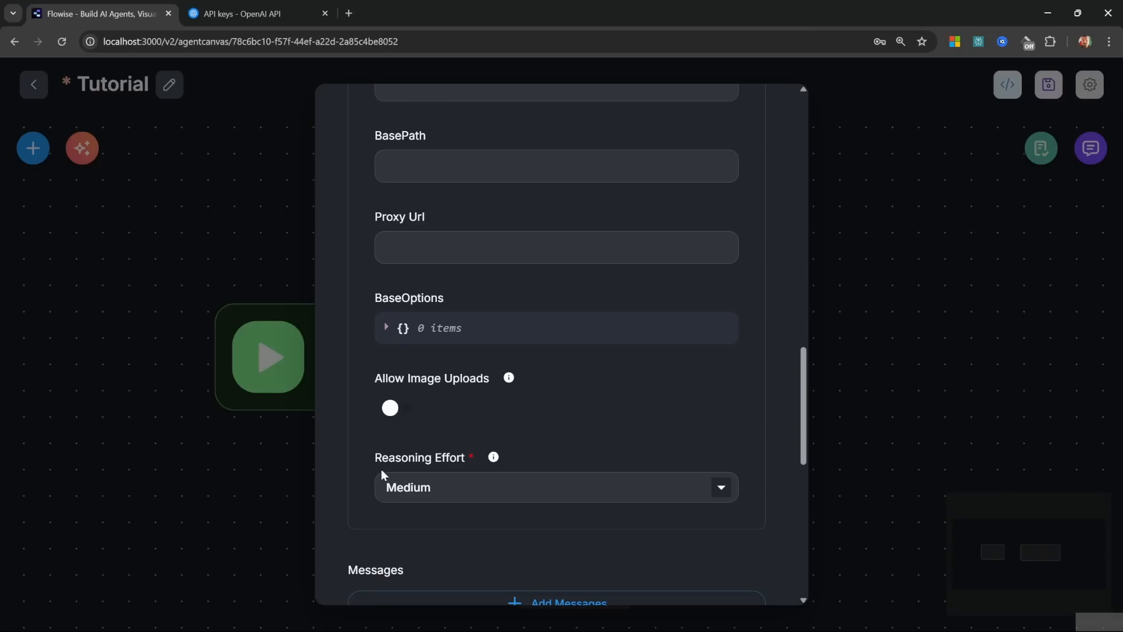
pyautogui.click(398, 487)
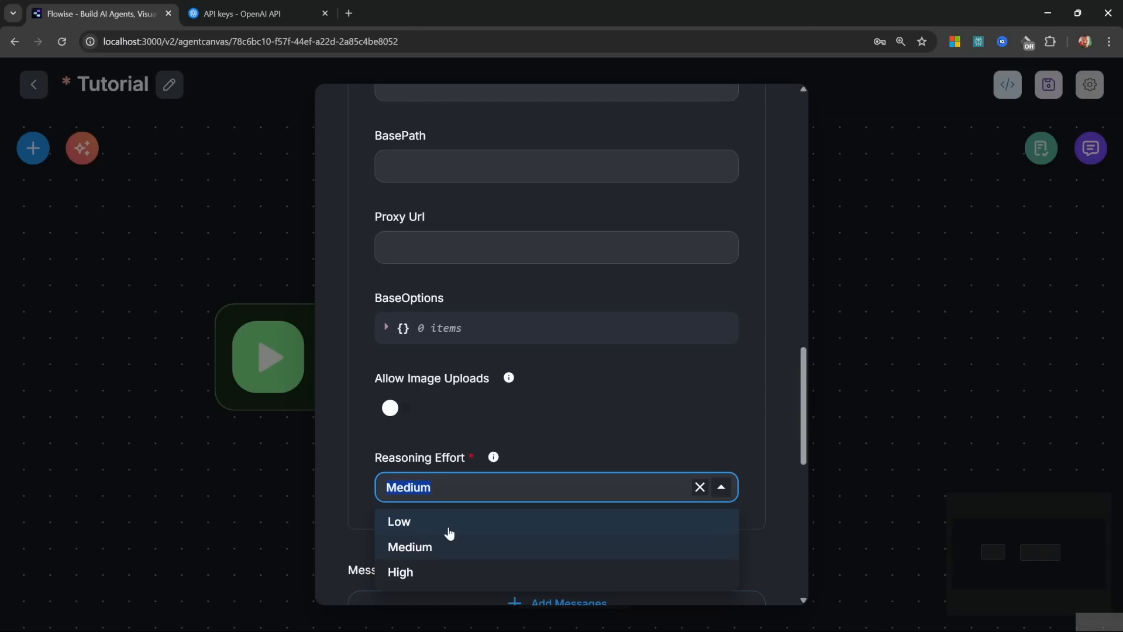
# Set the ChatOpenAI temperature to 0.7 and collapse the model's parameters.
pyautogui.moveTo(466, 487); pyautogui.dragTo(405, 479)
pyautogui.write('0.7')
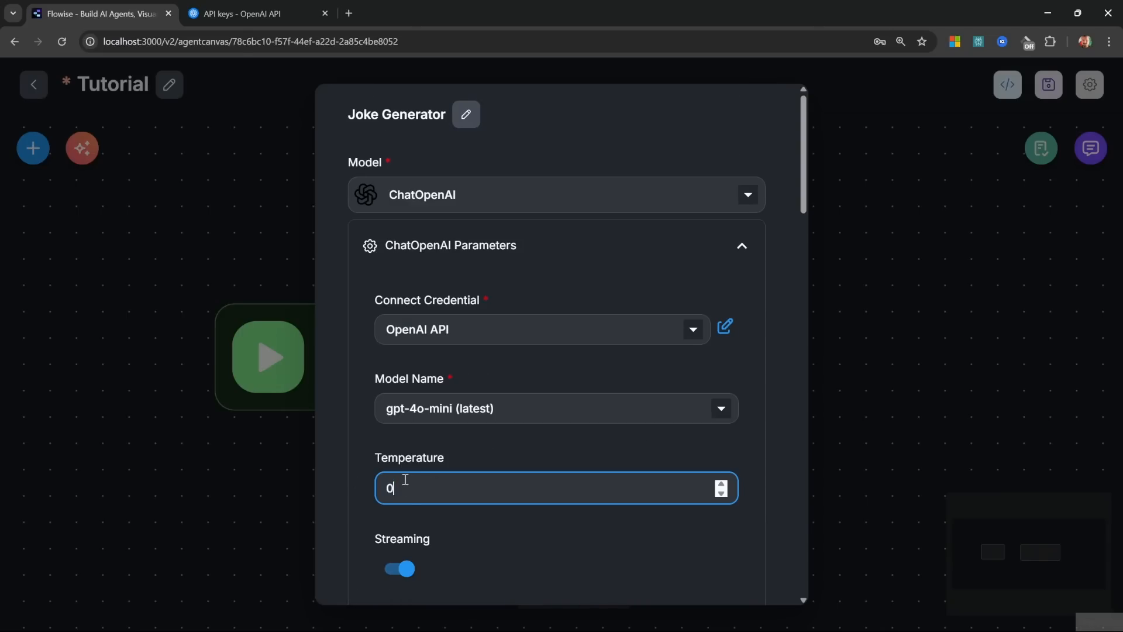
pyautogui.click(791, 440)
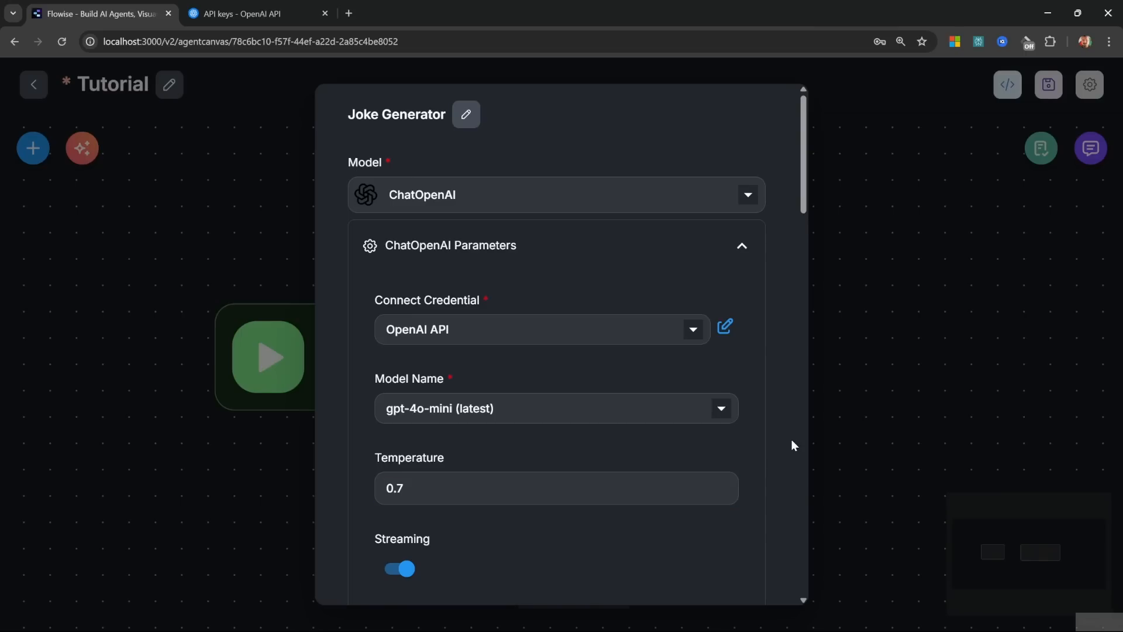
pyautogui.scroll(-2, 793, 516)
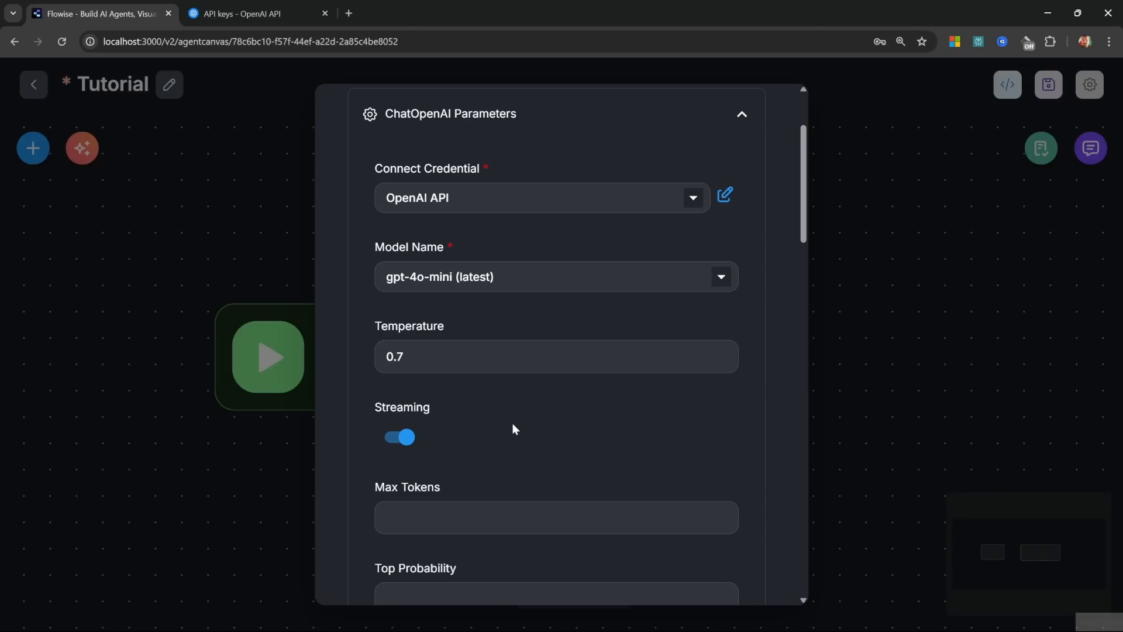
pyautogui.scroll(3, 512, 423)
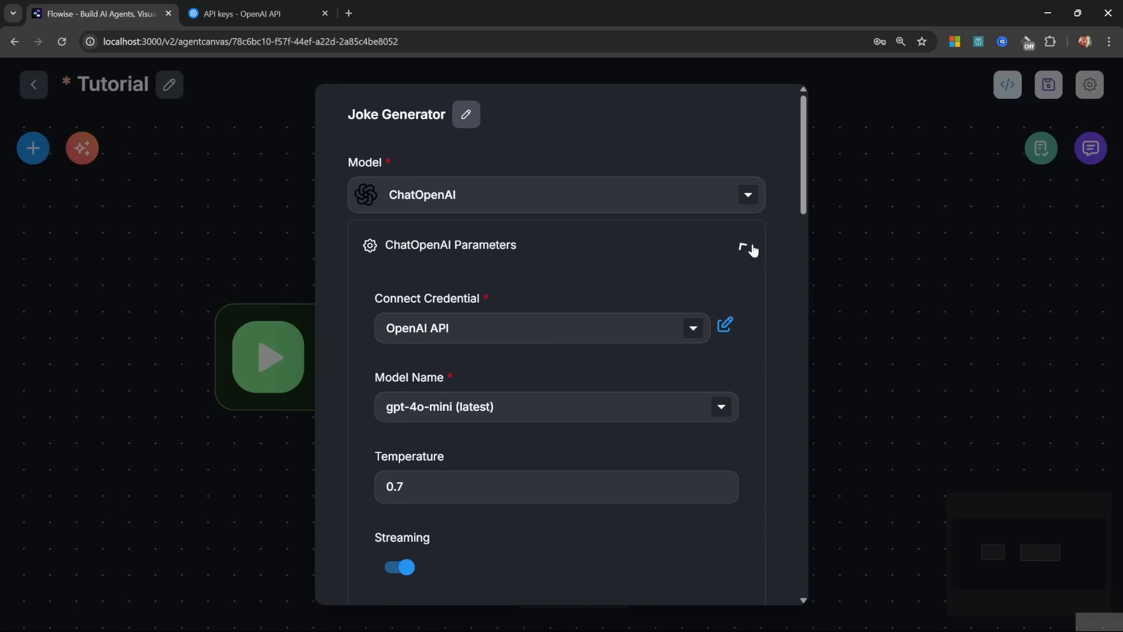
pyautogui.click(753, 250)
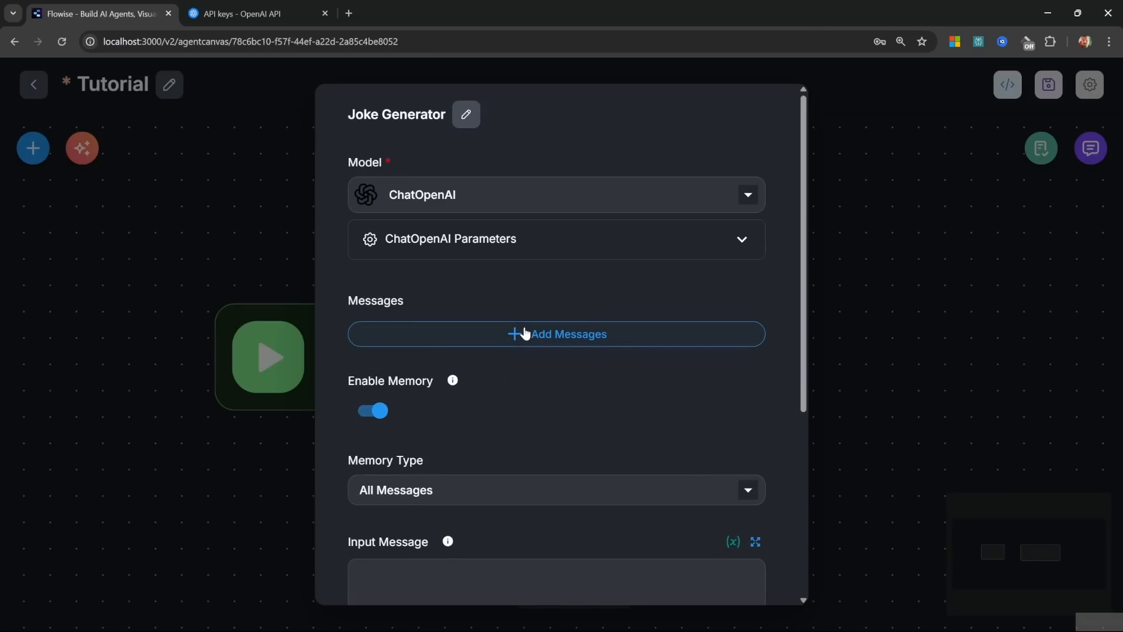
# Add a System message with the content "Your role is to generate a joke based on the user's topic.".
pyautogui.click(522, 333)
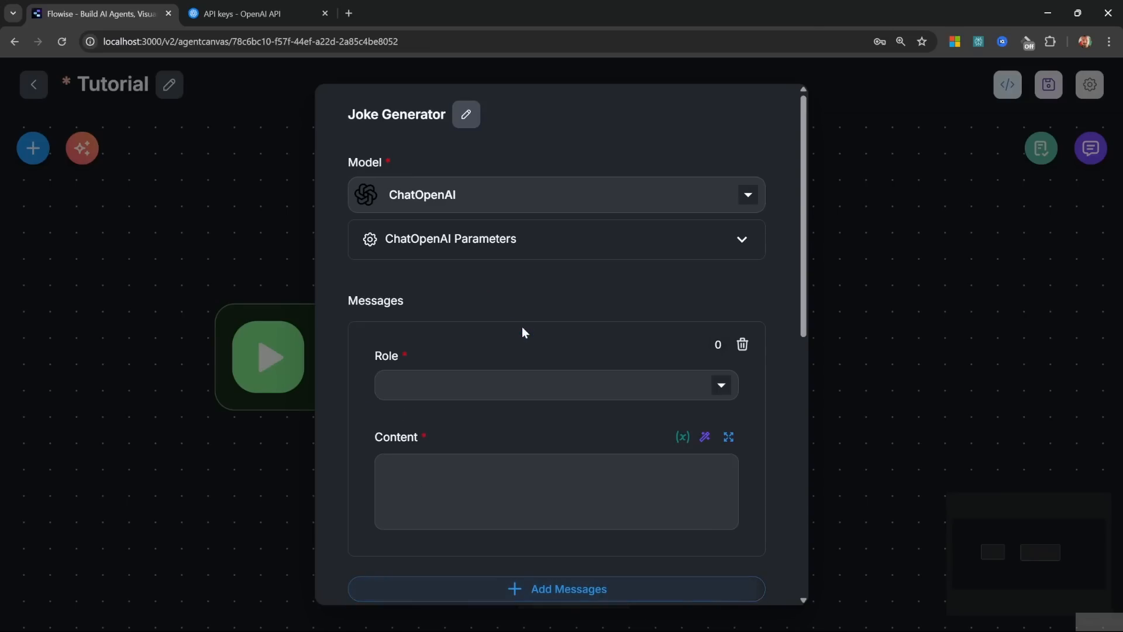
pyautogui.click(522, 391)
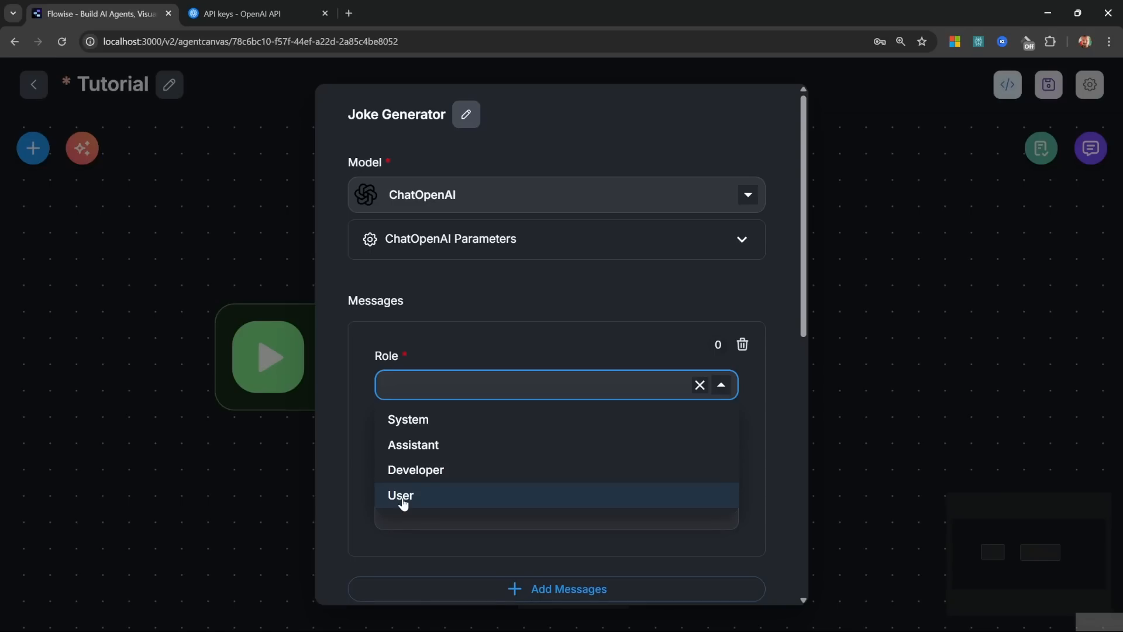
pyautogui.click(408, 419)
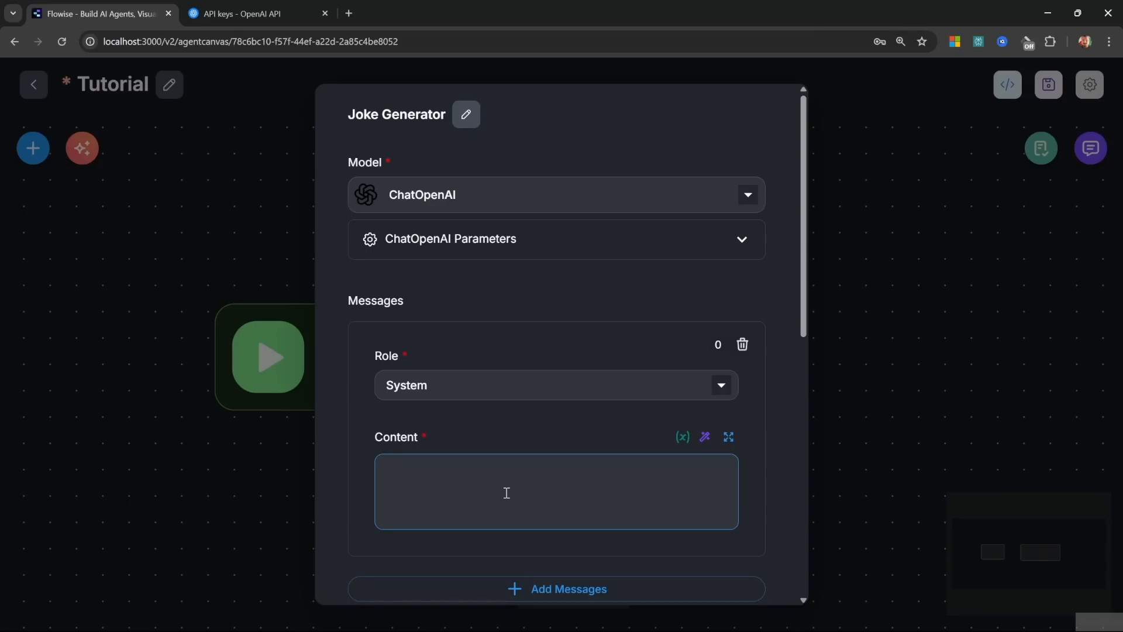
pyautogui.write('Your role is to generate ')
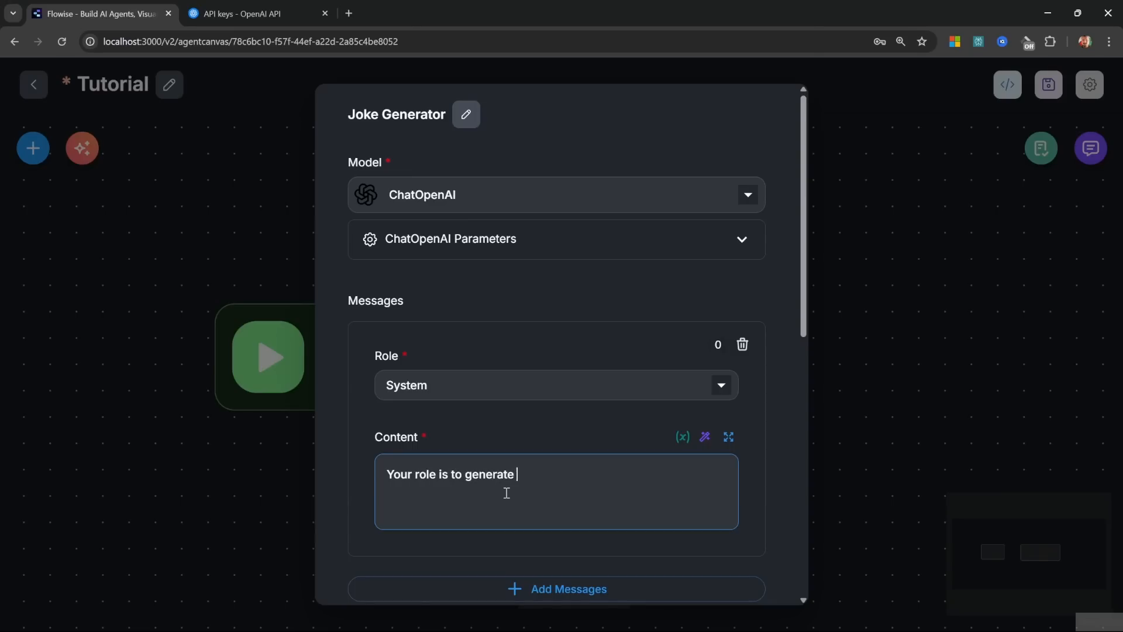
pyautogui.write("a joke based on the user's ")
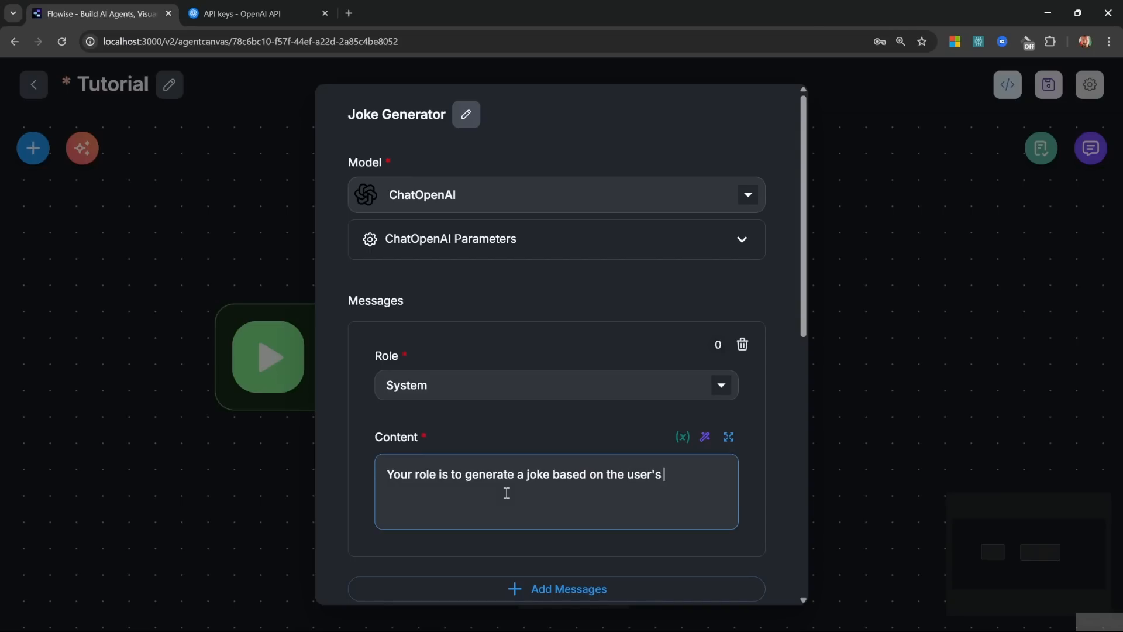
pyautogui.write('topic.')
# Look at the Generate Instructions dialog for the System message content and dismiss it.
pyautogui.scroll(-2, 507, 492)
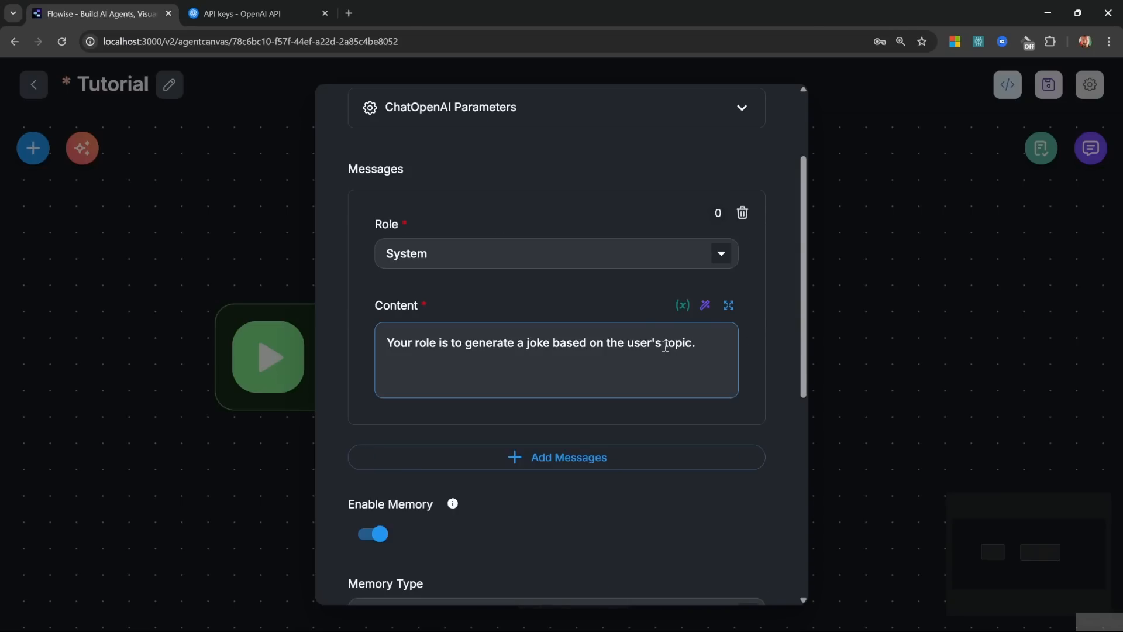
pyautogui.click(706, 306)
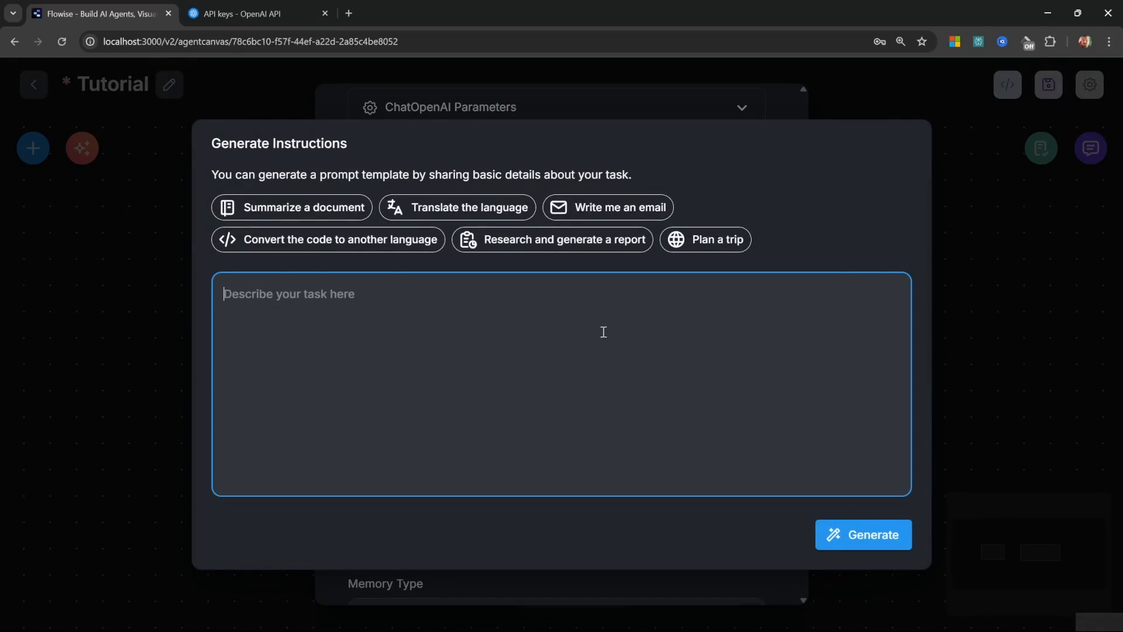
pyautogui.click(1024, 383)
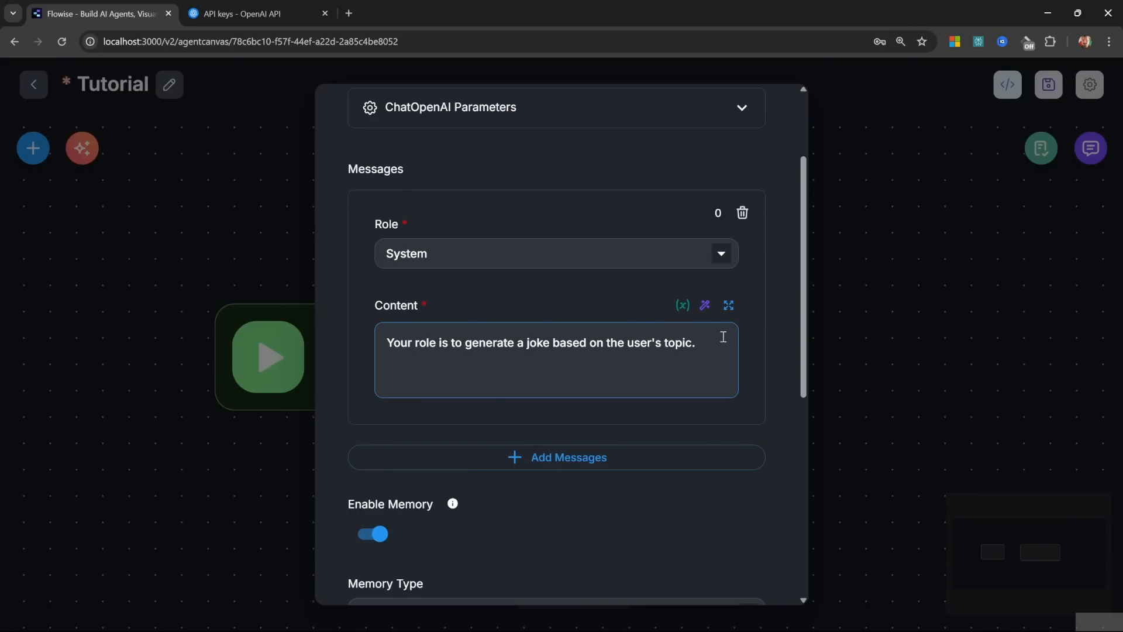
# Add a top-level ROLE heading above the System message text in the expanded content editor and save it.
pyautogui.click(729, 306)
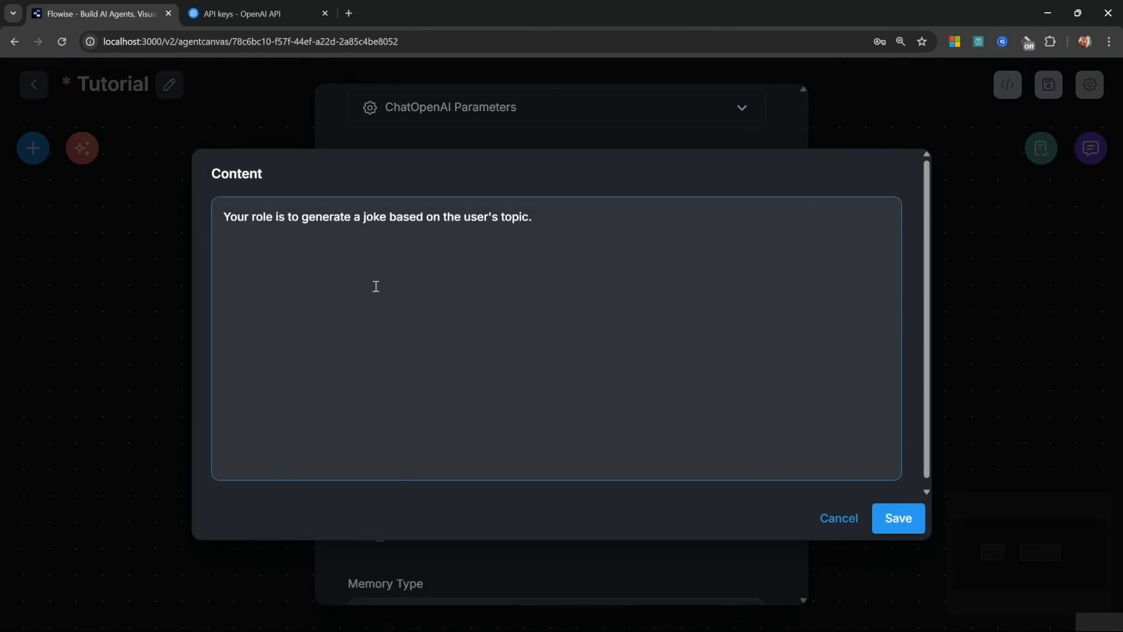
pyautogui.press('Return')
pyautogui.press('Return')
pyautogui.press('Return')
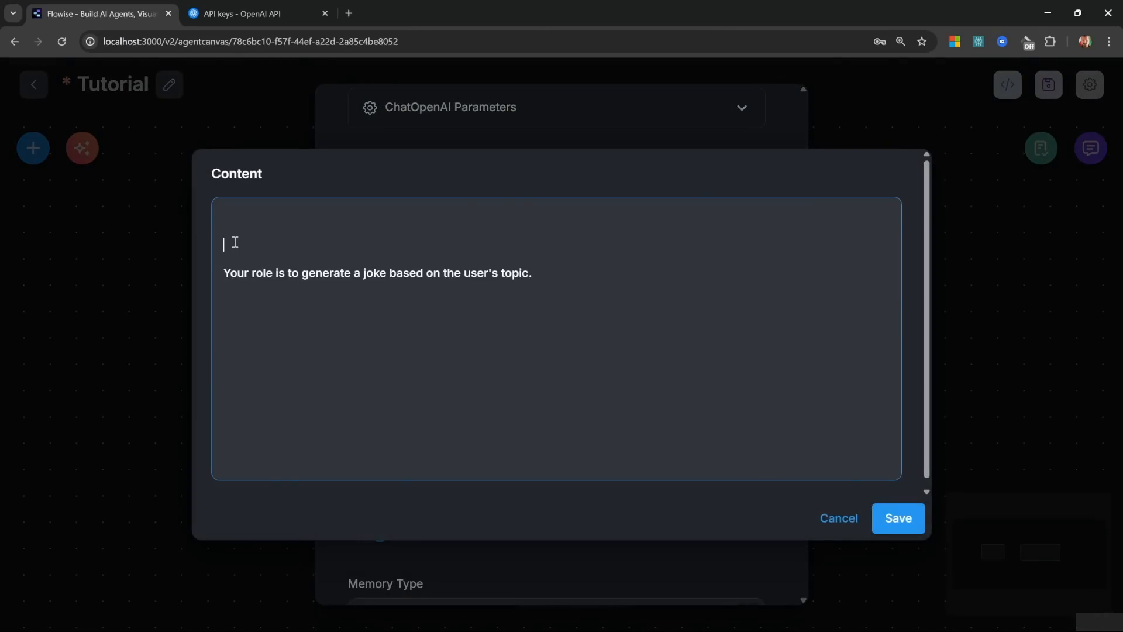
pyautogui.press('Delete')
pyautogui.press('BackSpace')
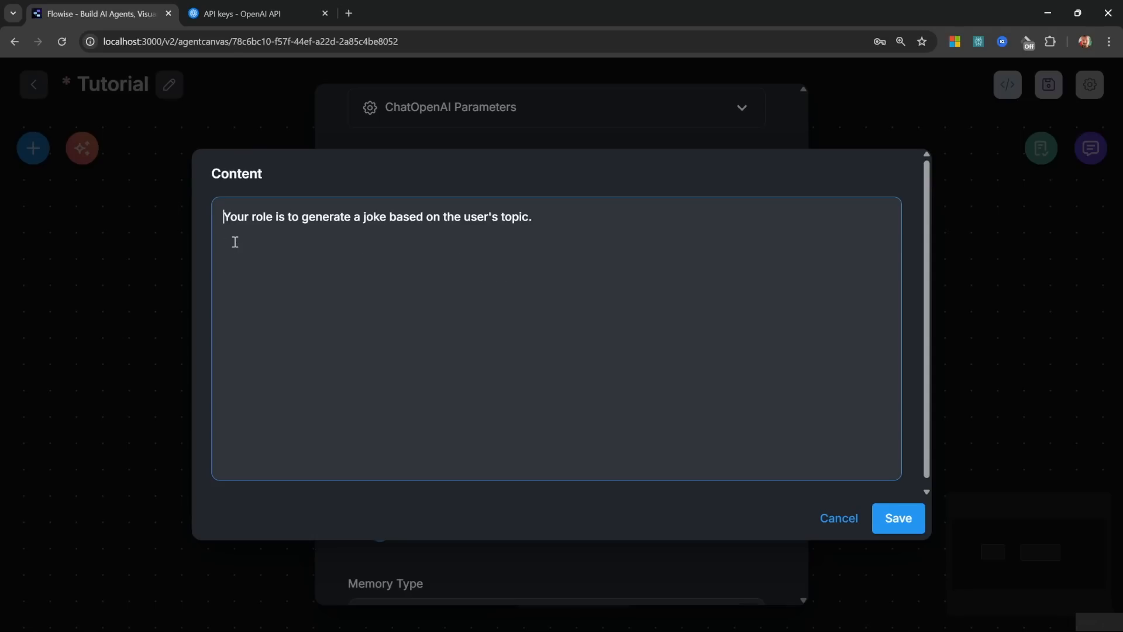
pyautogui.press('Return')
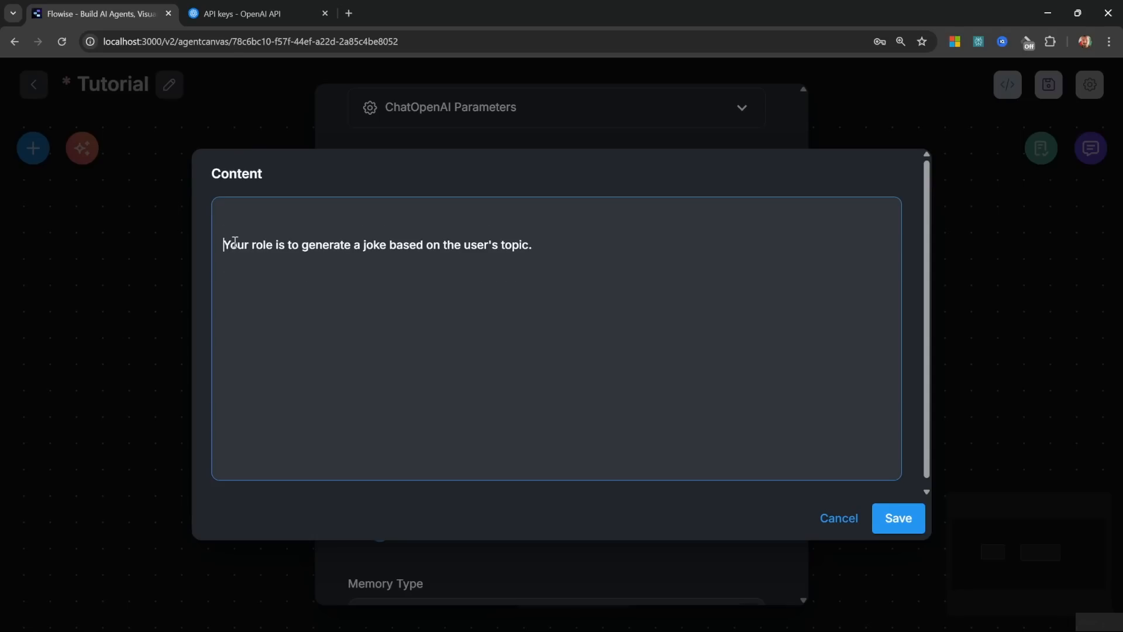
pyautogui.write('# ROLE')
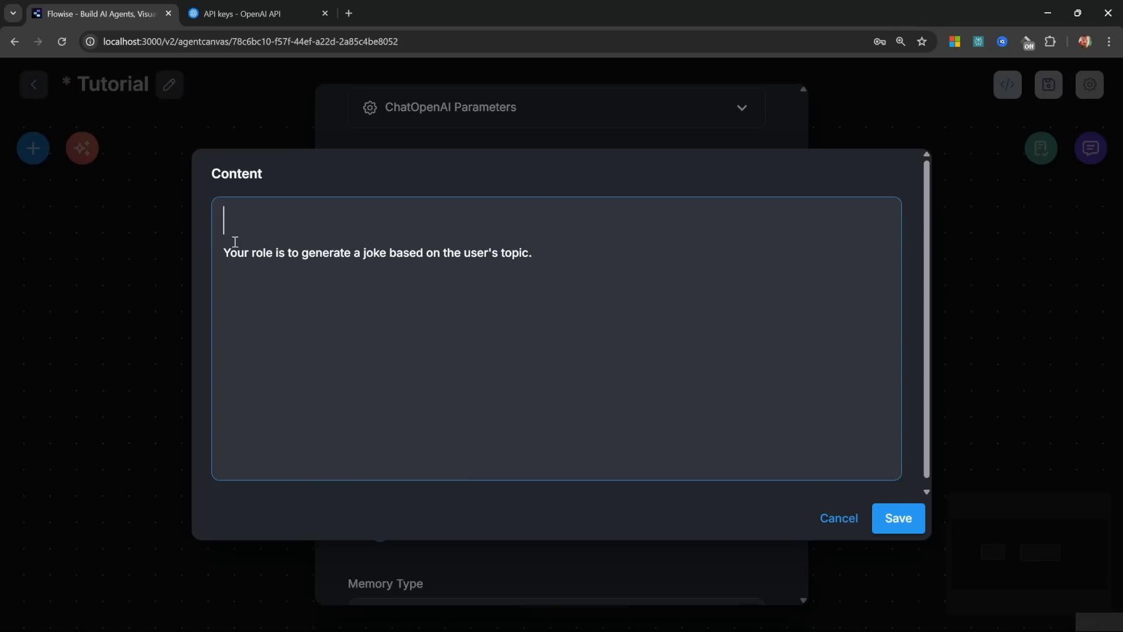
pyautogui.click(665, 253)
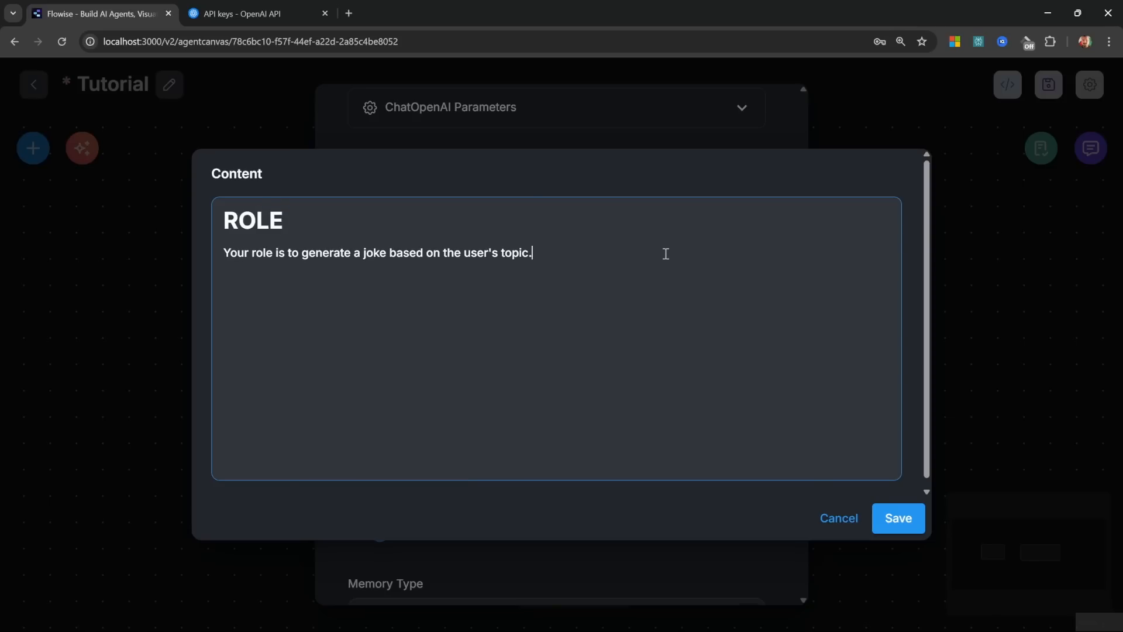
pyautogui.moveTo(622, 258); pyautogui.dragTo(276, 237)
pyautogui.hotkey('ctrl', 'a')
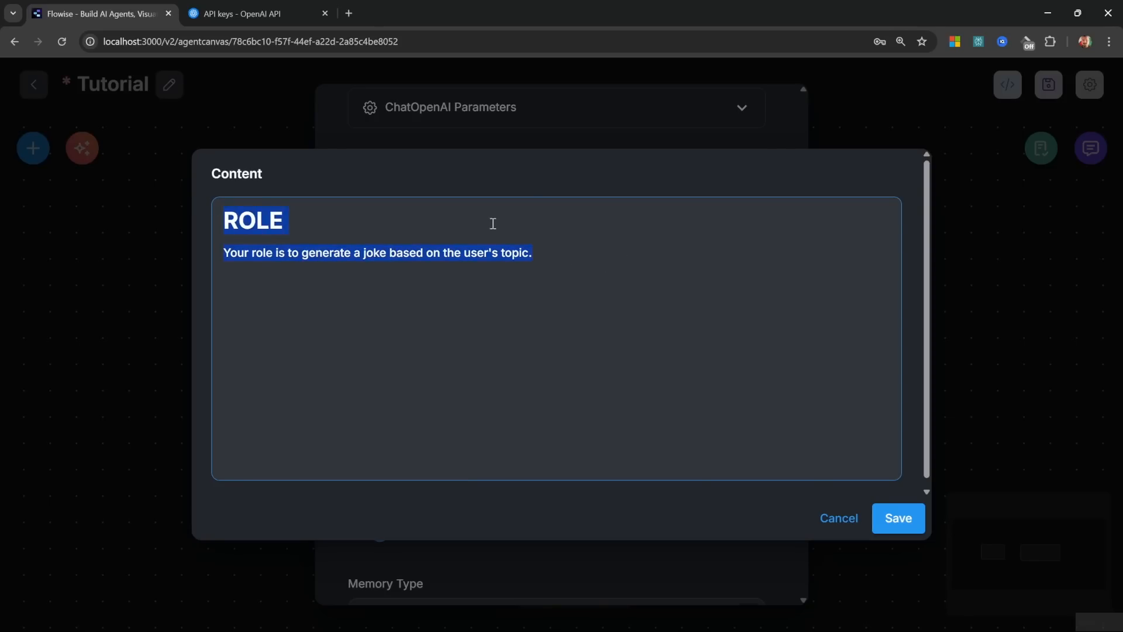
pyautogui.click(737, 379)
pyautogui.click(896, 518)
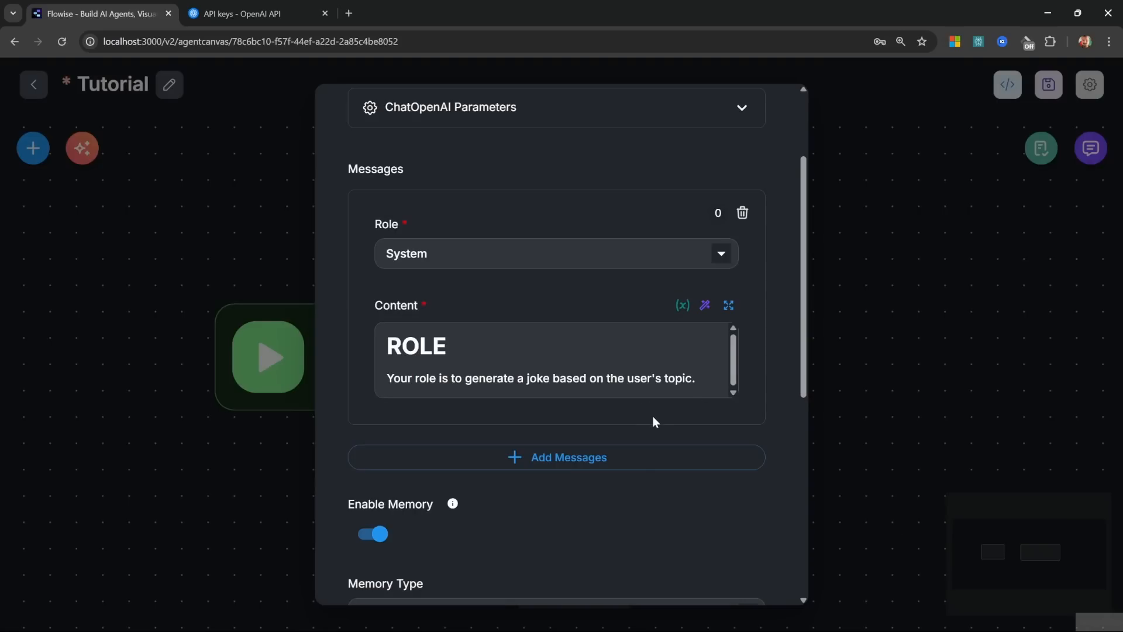
# Toggle Enable Memory off and back on for the Joke Generator node to compare the available settings.
pyautogui.scroll(-3, 542, 341)
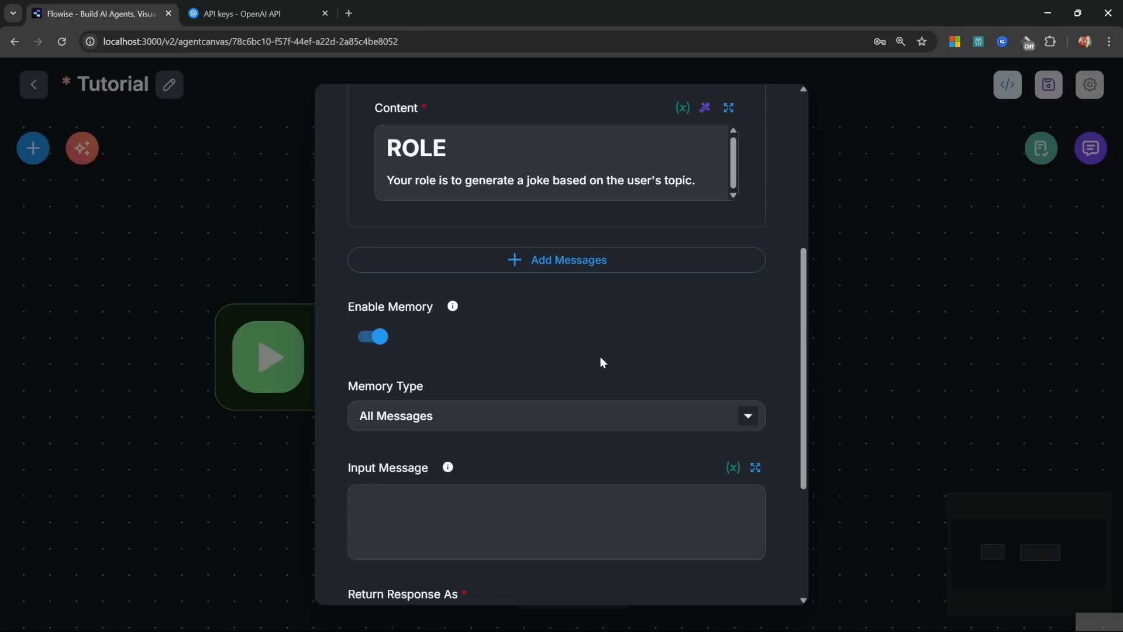
pyautogui.click(383, 337)
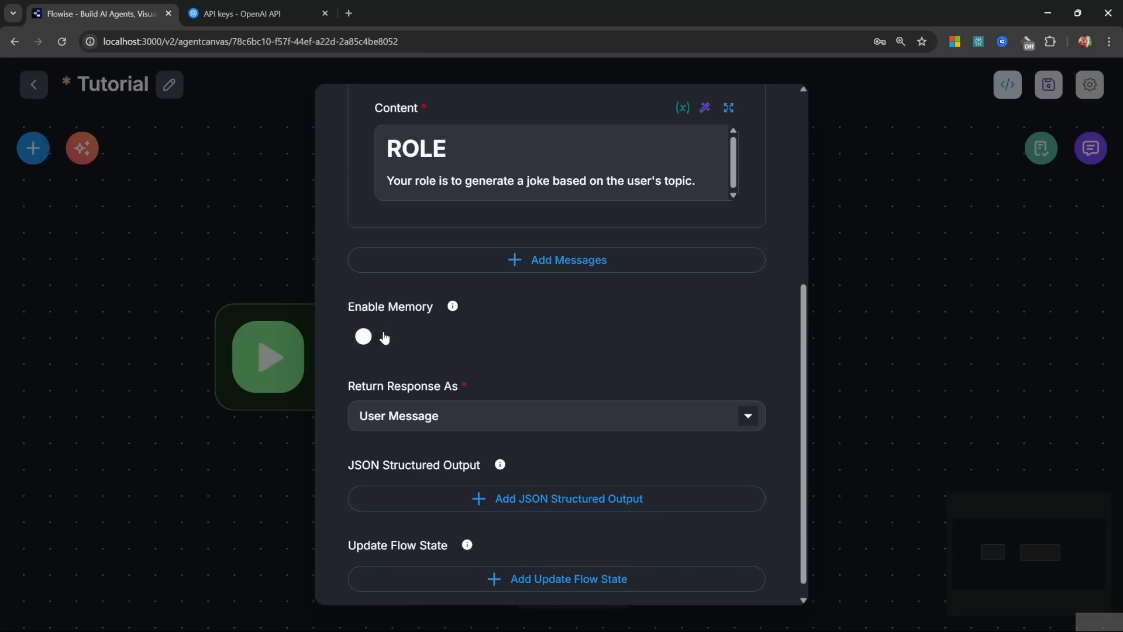
pyautogui.click(368, 337)
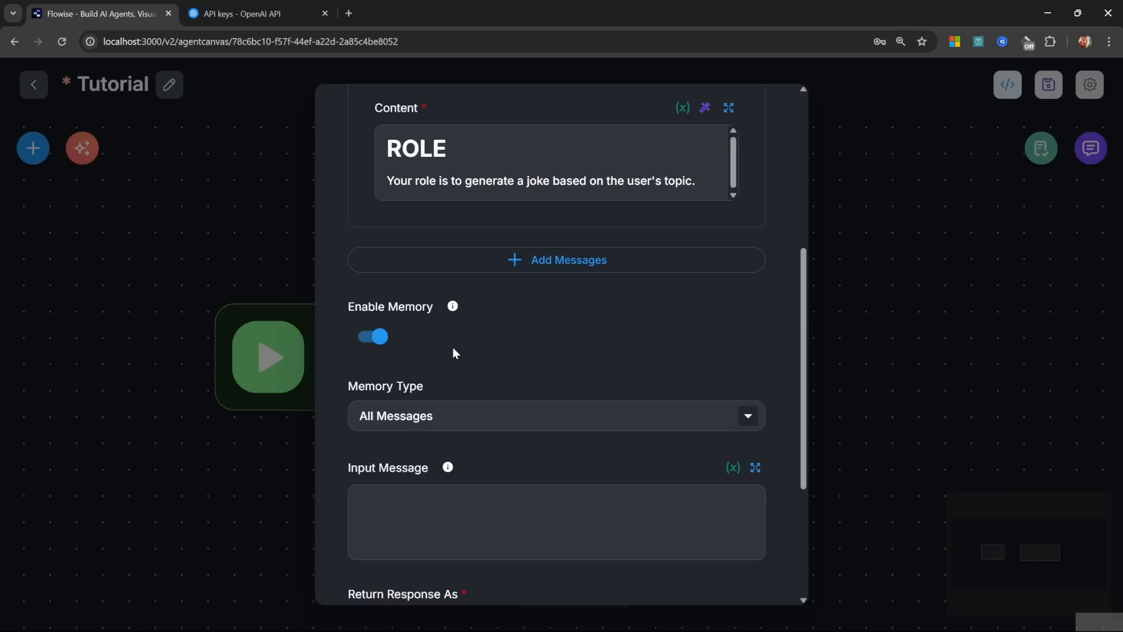
pyautogui.click(387, 338)
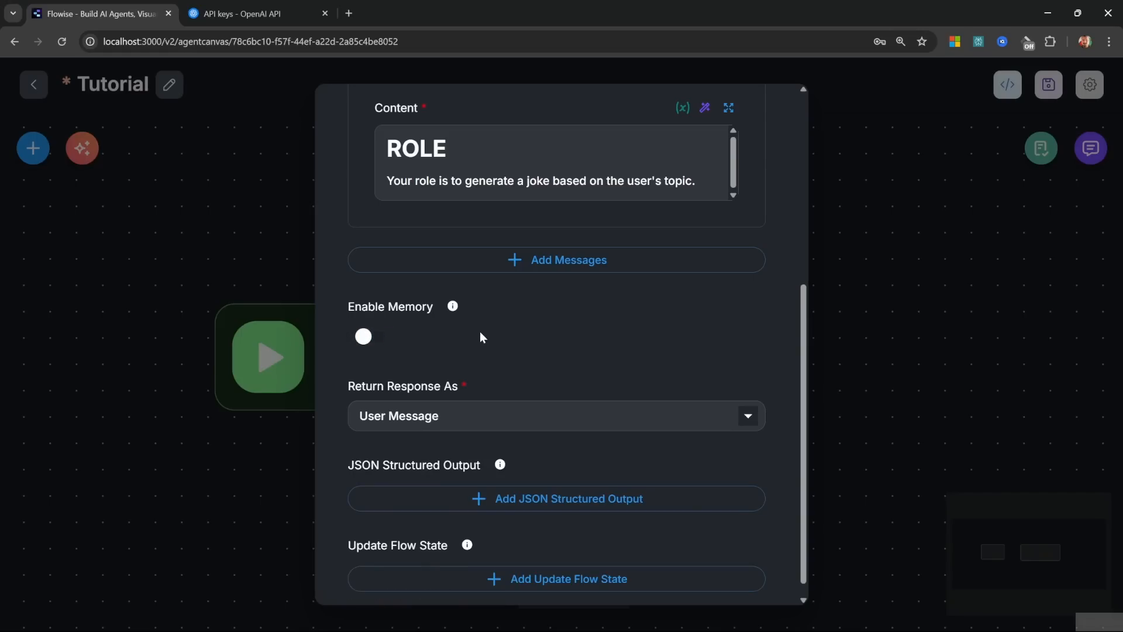
pyautogui.click(372, 336)
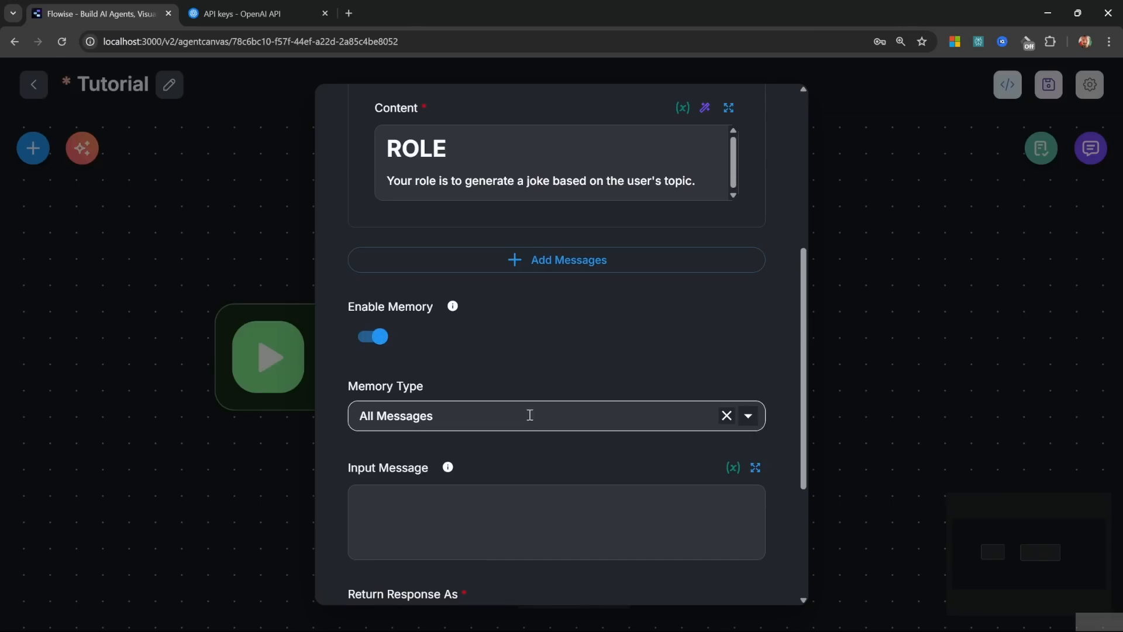
# Review the Memory Type options and keep All Messages selected.
pyautogui.scroll(-2, 538, 456)
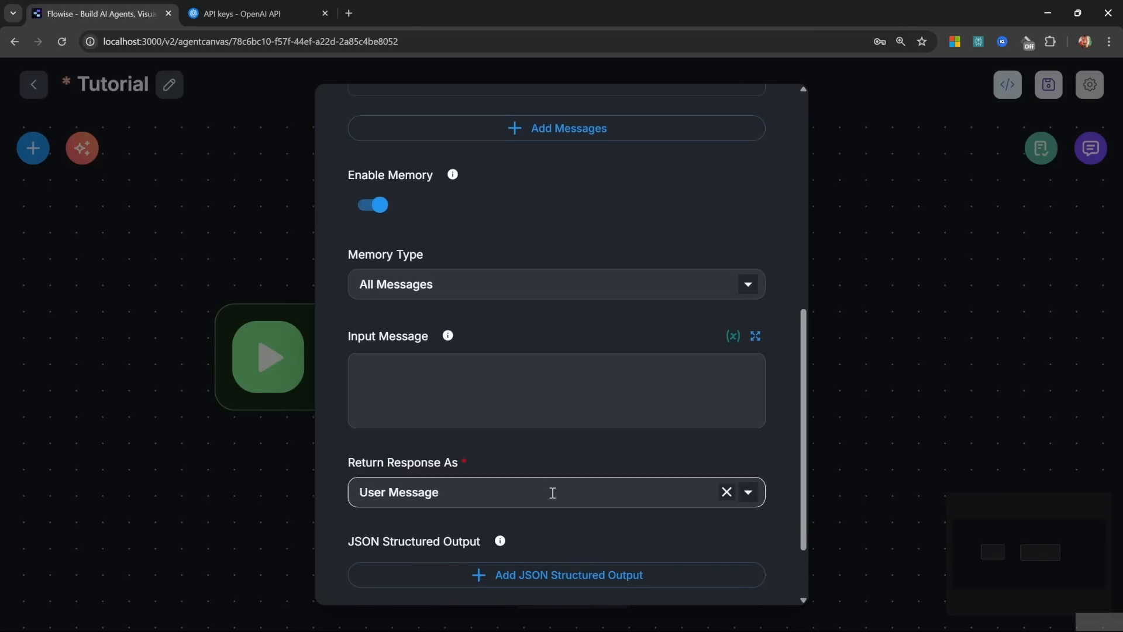
pyautogui.click(509, 276)
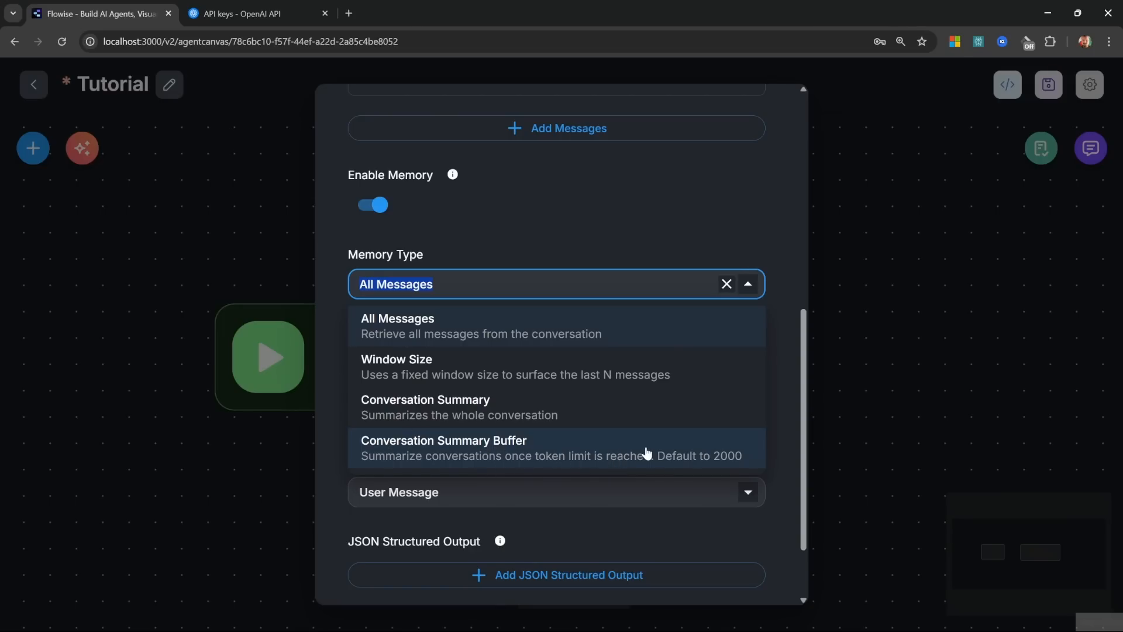
pyautogui.click(413, 331)
pyautogui.click(571, 407)
# Review the Input Message field and the Return Response As options, keeping User Message.
pyautogui.scroll(-2, 544, 381)
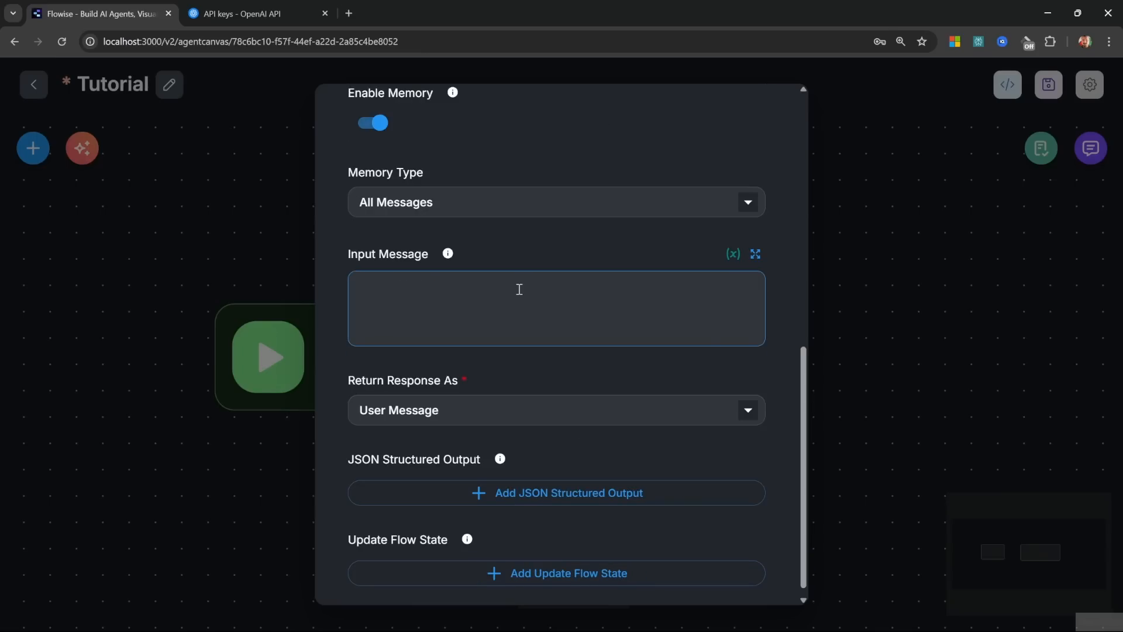
pyautogui.moveTo(453, 260)
pyautogui.scroll(-1, 519, 316)
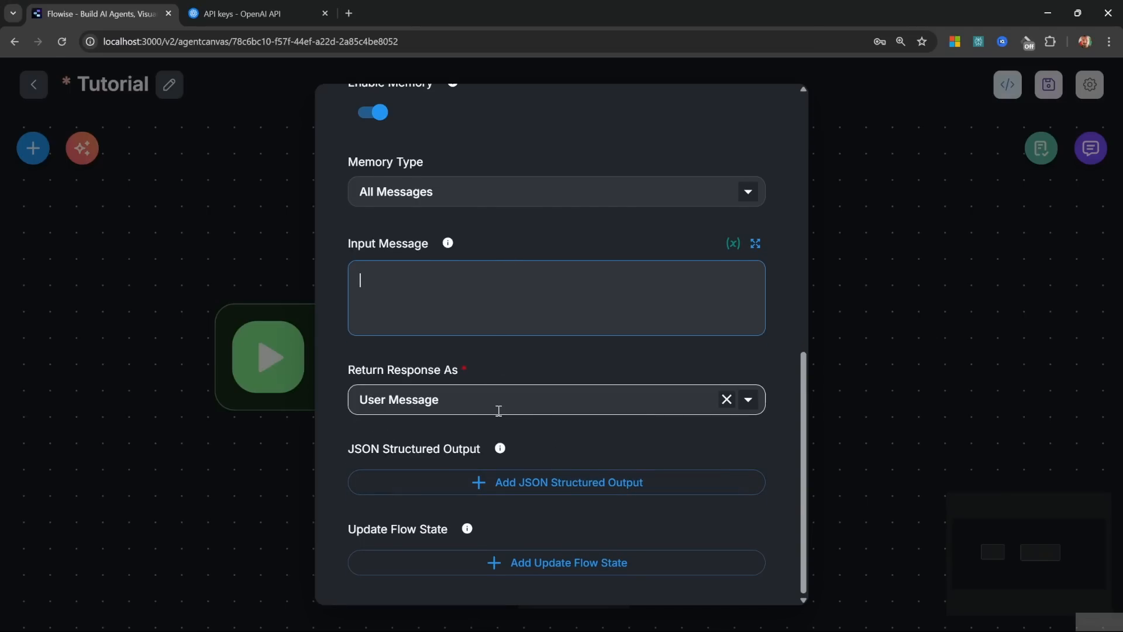
pyautogui.click(748, 400)
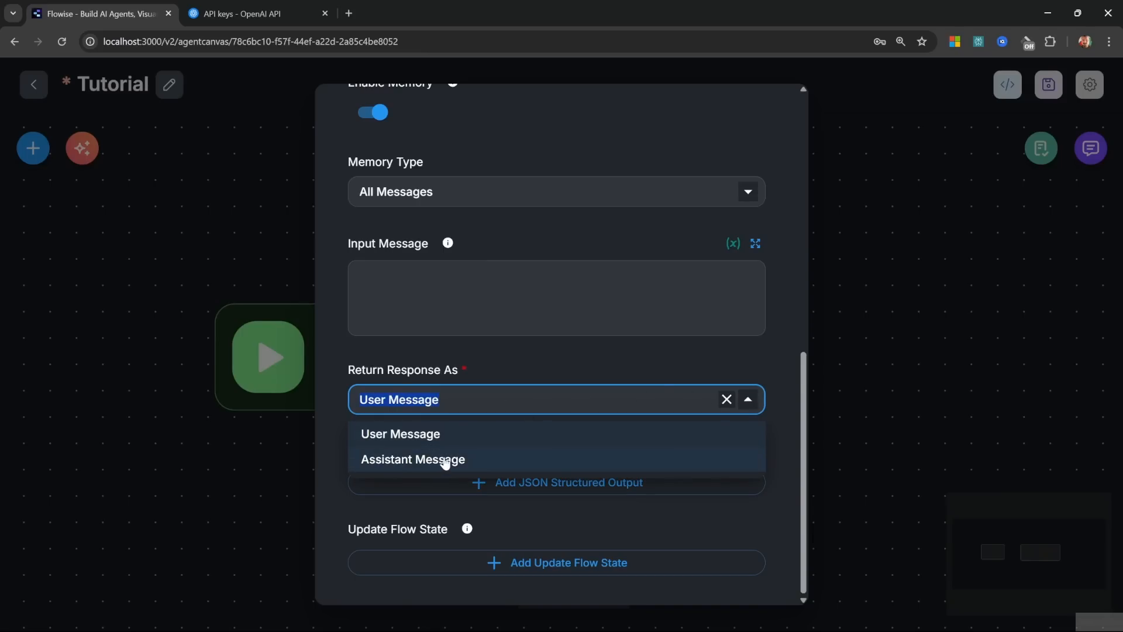
pyautogui.click(539, 357)
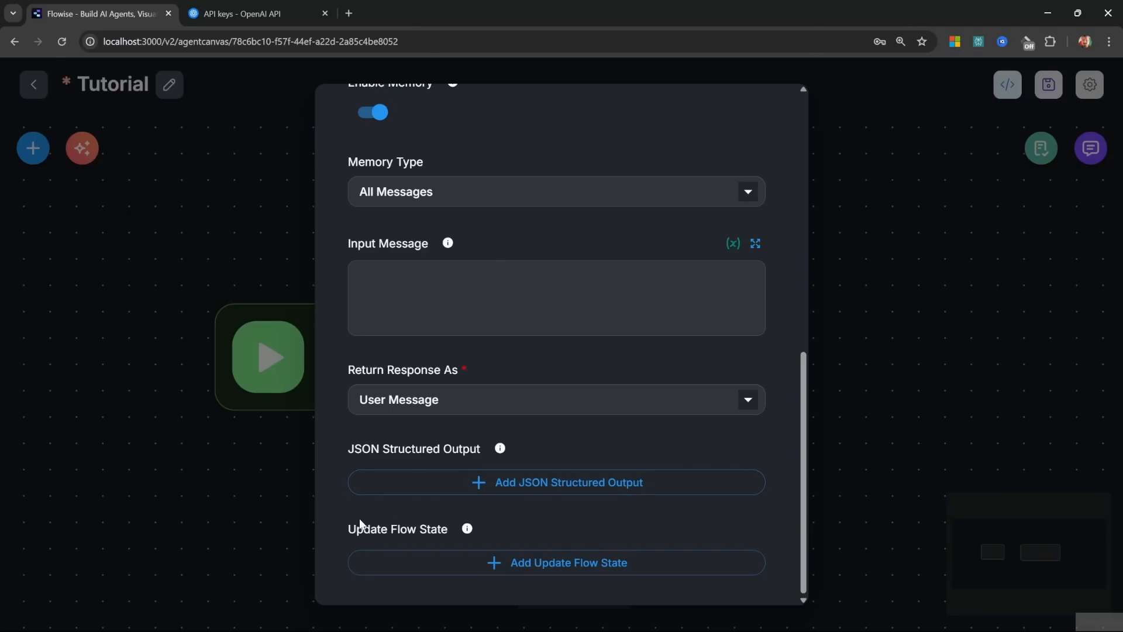
# Highlight the Update Flow State setting of the Joke Generator node and close the node's settings.
pyautogui.moveTo(349, 530); pyautogui.dragTo(449, 525)
pyautogui.click(493, 530)
pyautogui.moveTo(349, 531); pyautogui.dragTo(447, 530)
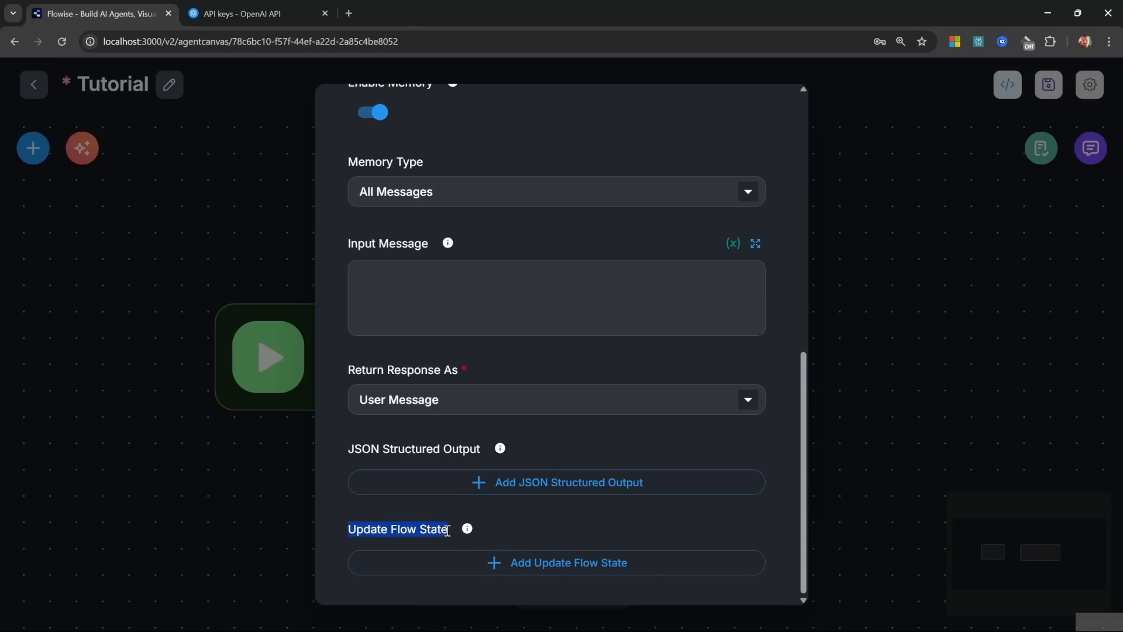
pyautogui.click(535, 528)
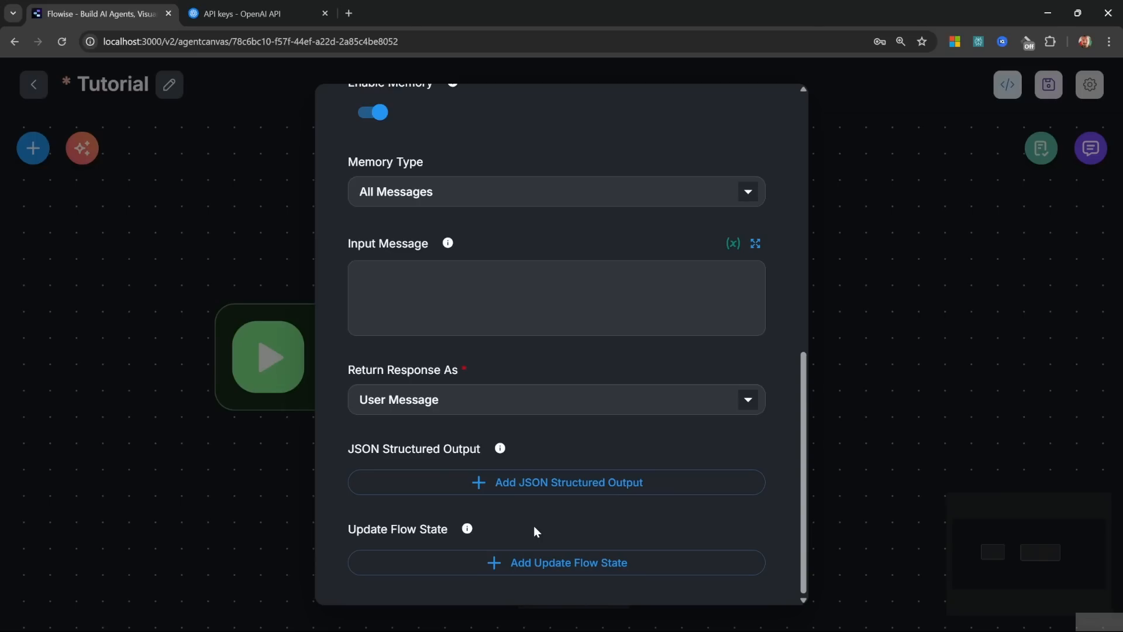
pyautogui.click(883, 417)
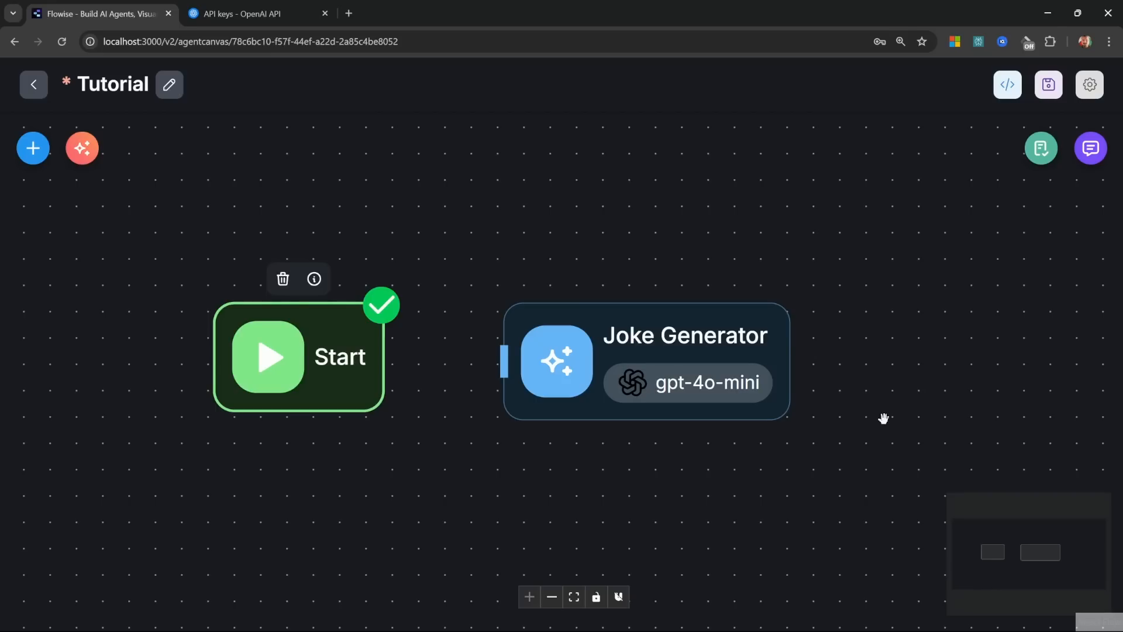
# Check the Flow State setting in the Start node and revisit the last settings of the Joke Generator node.
pyautogui.doubleClick(315, 383)
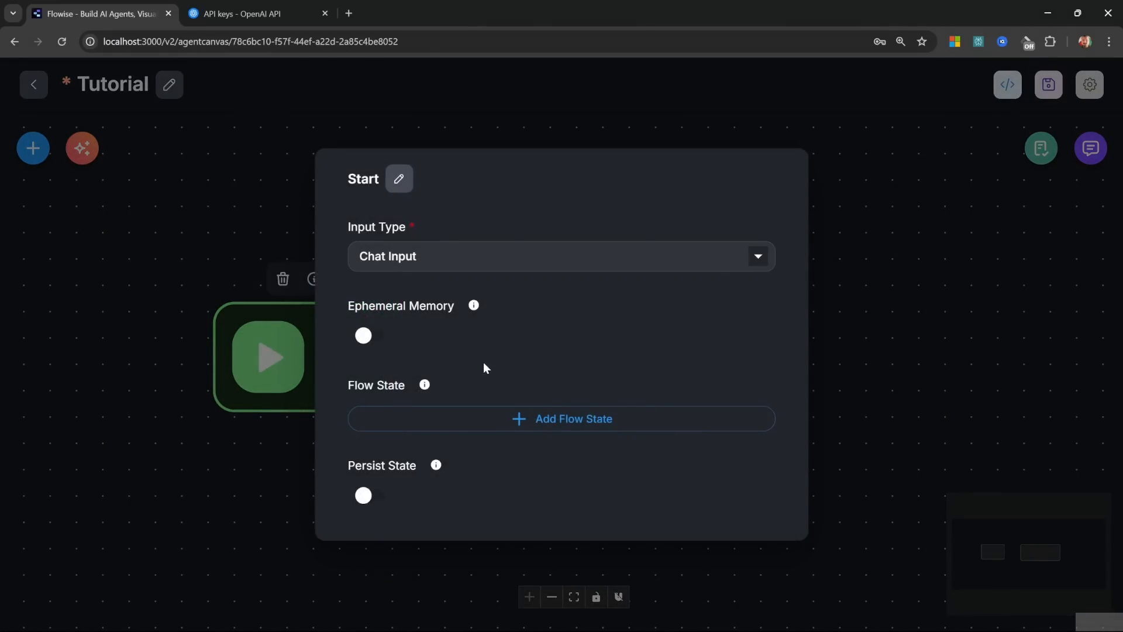
pyautogui.click(865, 356)
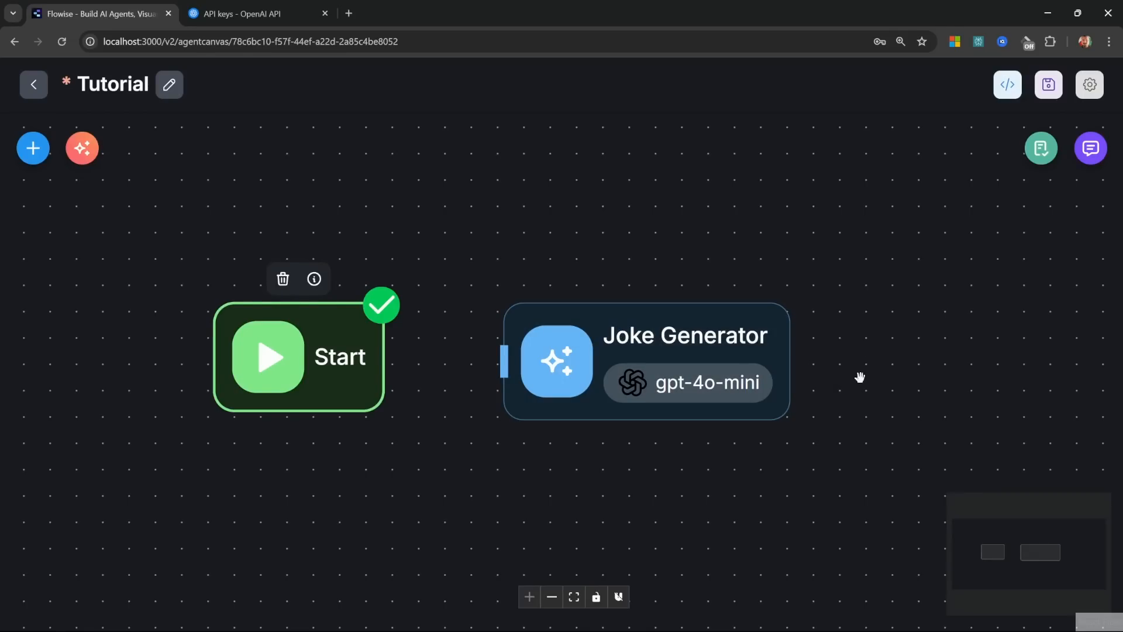
pyautogui.moveTo(859, 376); pyautogui.dragTo(819, 382)
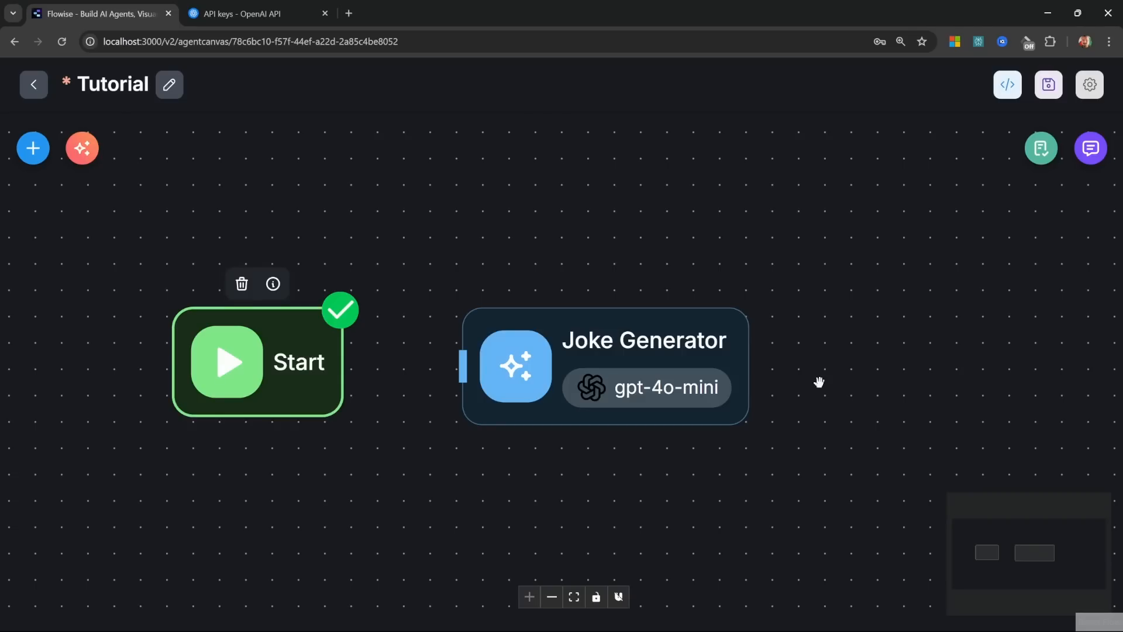
pyautogui.doubleClick(627, 344)
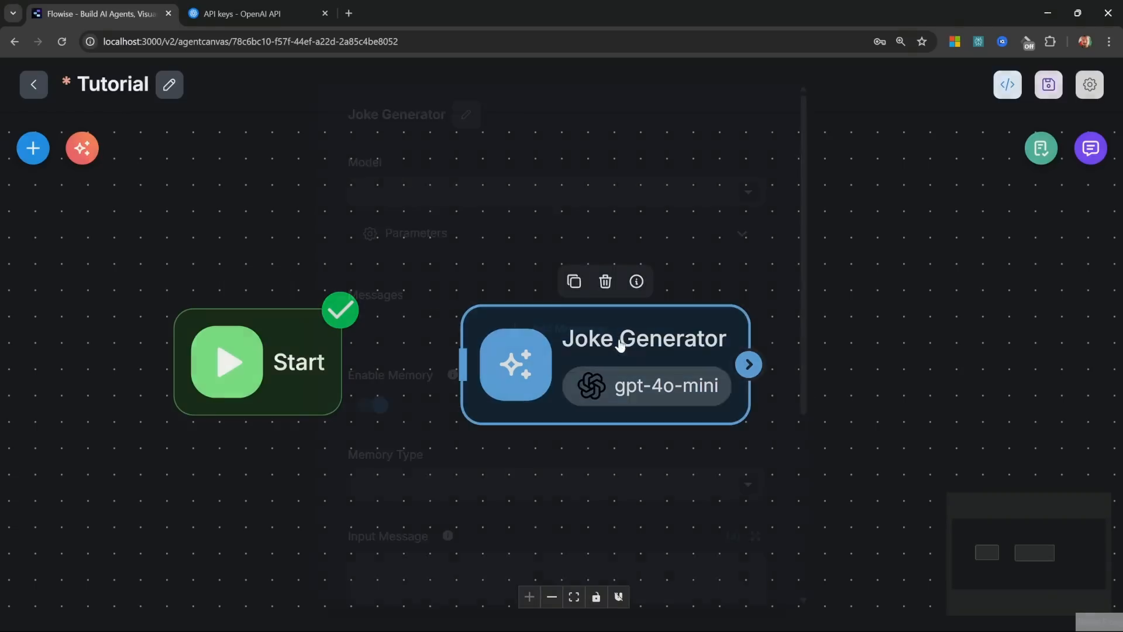
pyautogui.scroll(-10, 630, 349)
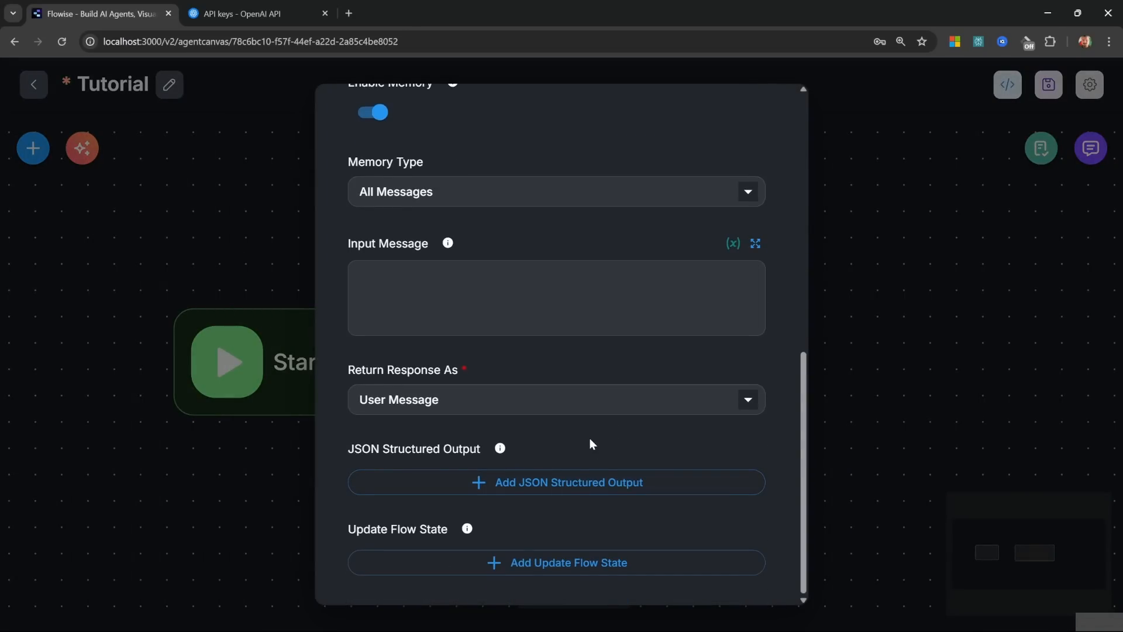
pyautogui.click(933, 352)
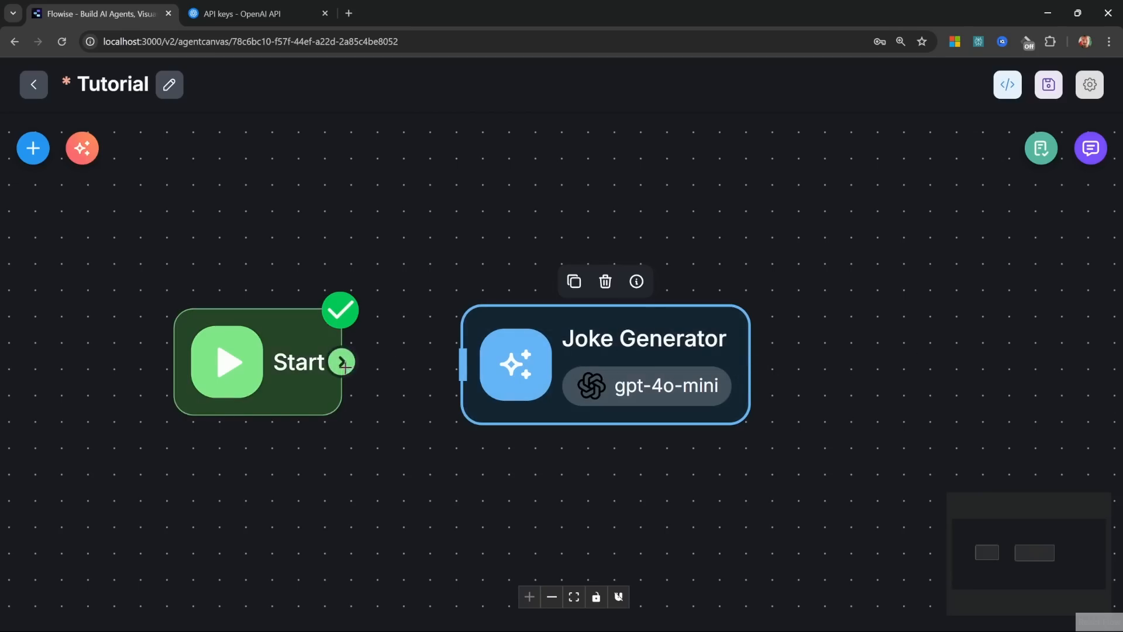
# Connect the Start node to the Joke Generator node and move Start slightly closer to it.
pyautogui.moveTo(338, 364); pyautogui.dragTo(463, 364)
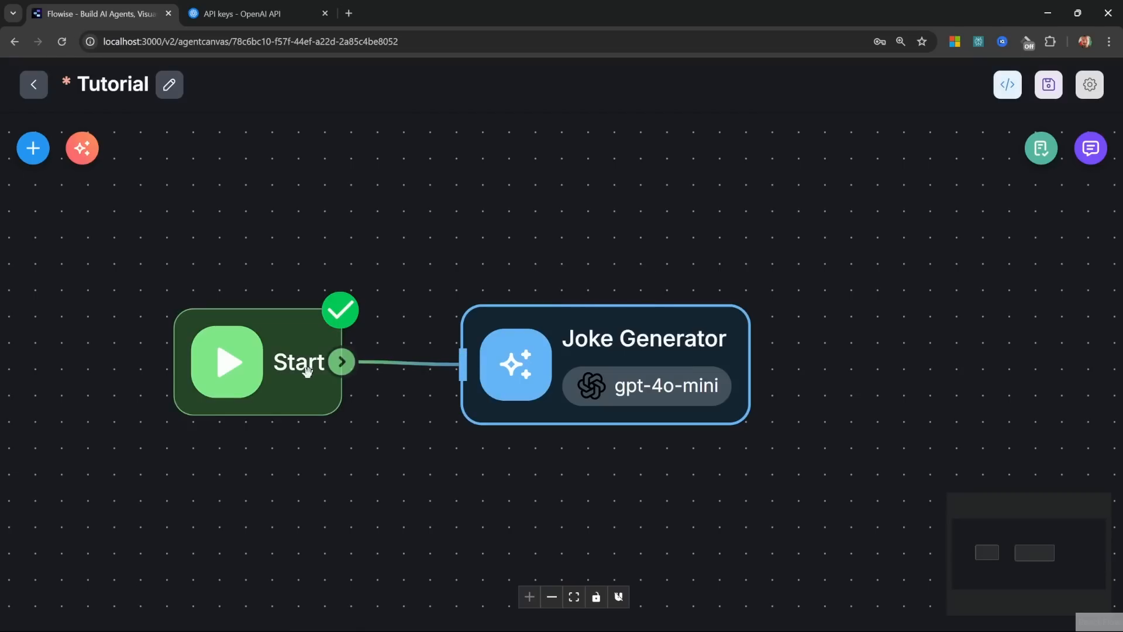
pyautogui.moveTo(297, 373); pyautogui.dragTo(316, 395)
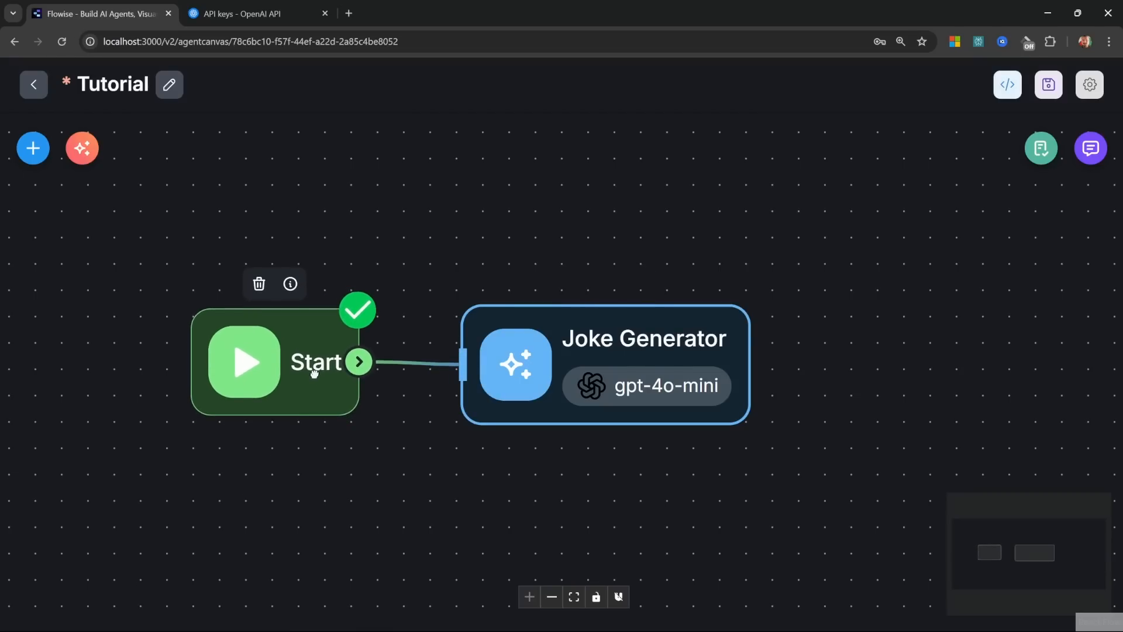
# Save the Tutorial agentflow and validate the flow with the checklist.
pyautogui.click(1043, 87)
pyautogui.click(1041, 148)
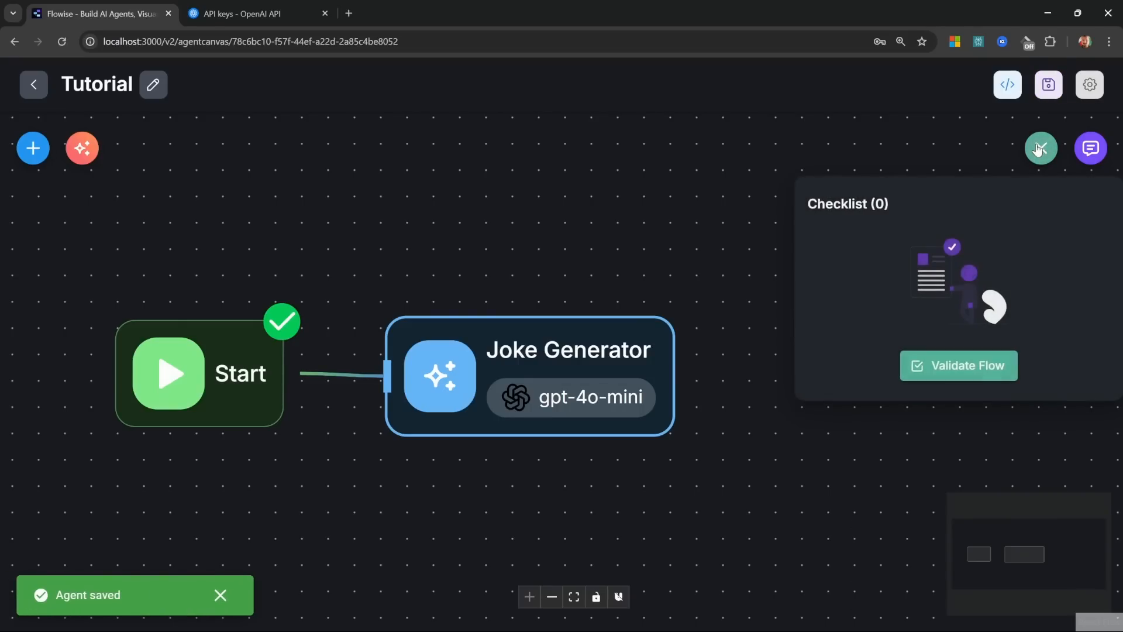
pyautogui.click(975, 367)
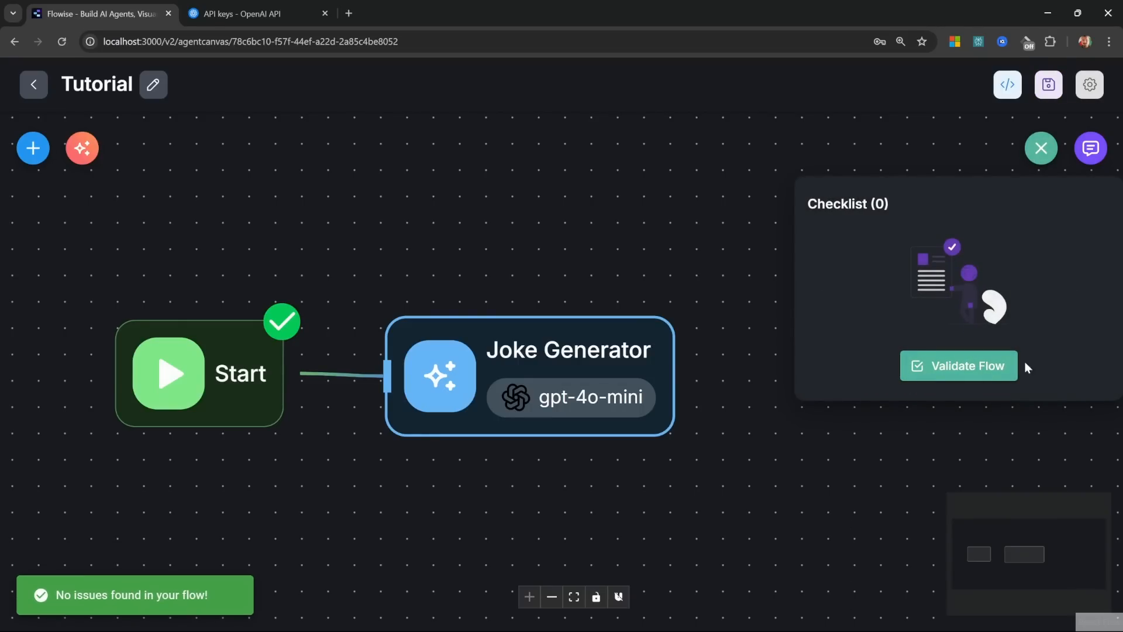
# Open the flow's chat in the expanded view and clear its whole chat history.
pyautogui.click(1091, 148)
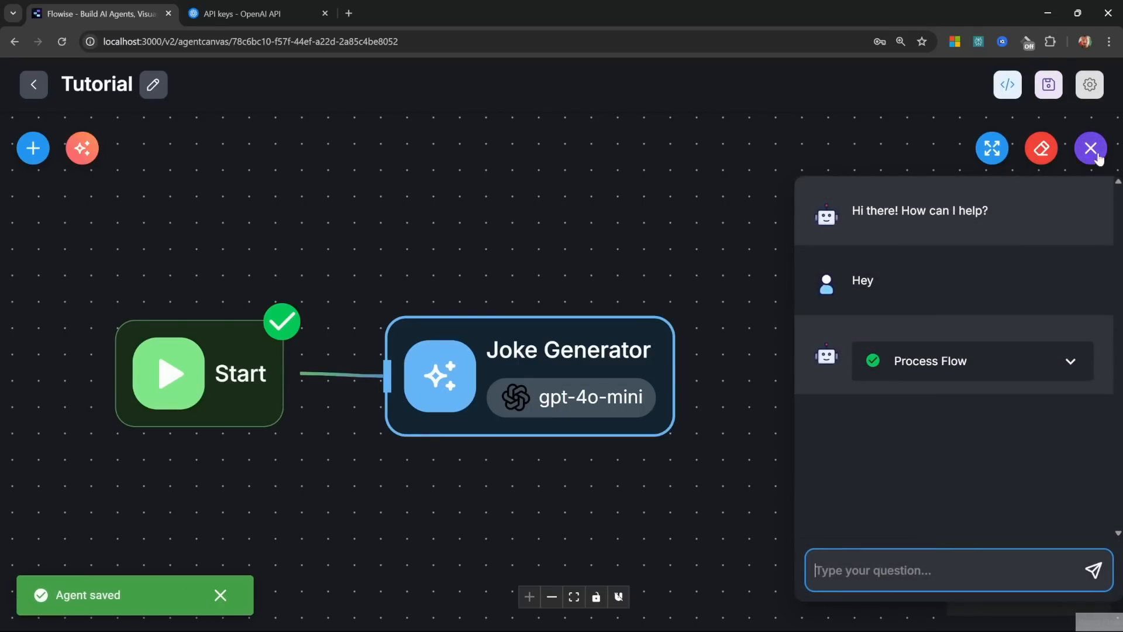
pyautogui.click(982, 154)
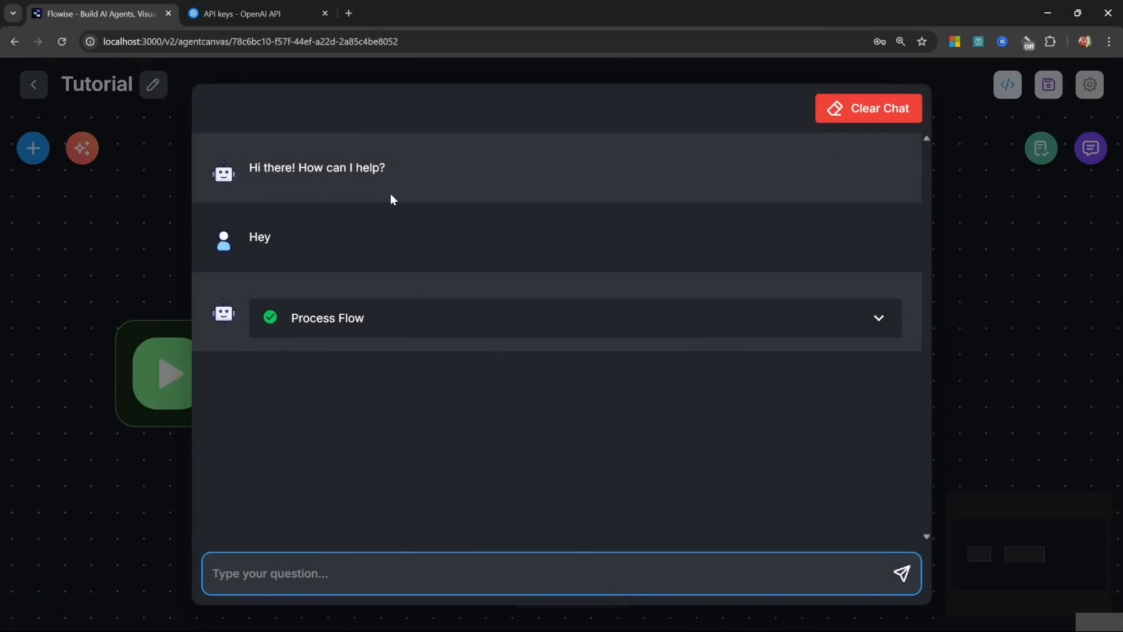
pyautogui.click(857, 107)
pyautogui.click(708, 383)
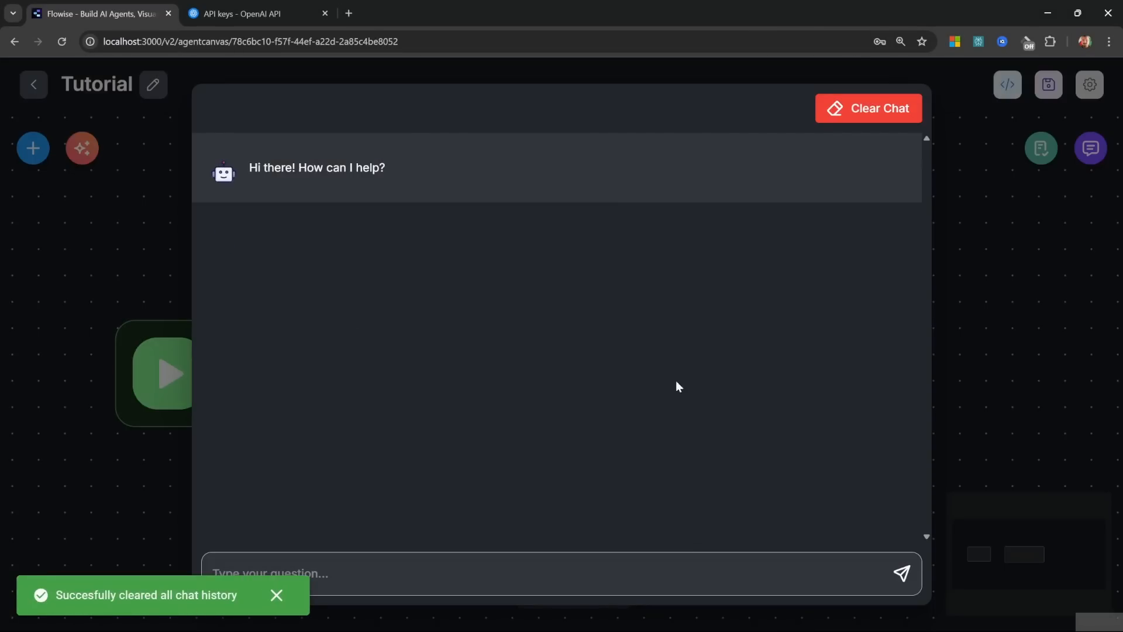
# Send the chat message "Tell a joke about horses" and read the reply.
pyautogui.click(359, 564)
pyautogui.write('Tell a joik')
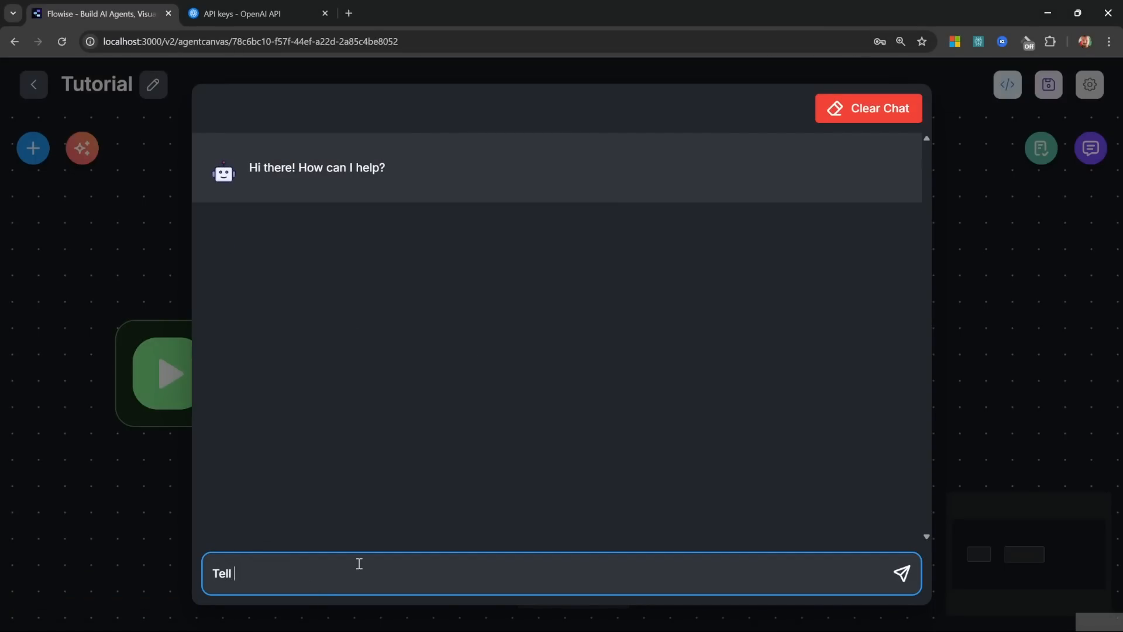
pyautogui.press('BackSpace')
pyautogui.press('BackSpace')
pyautogui.write('ke about horses')
pyautogui.press('Return')
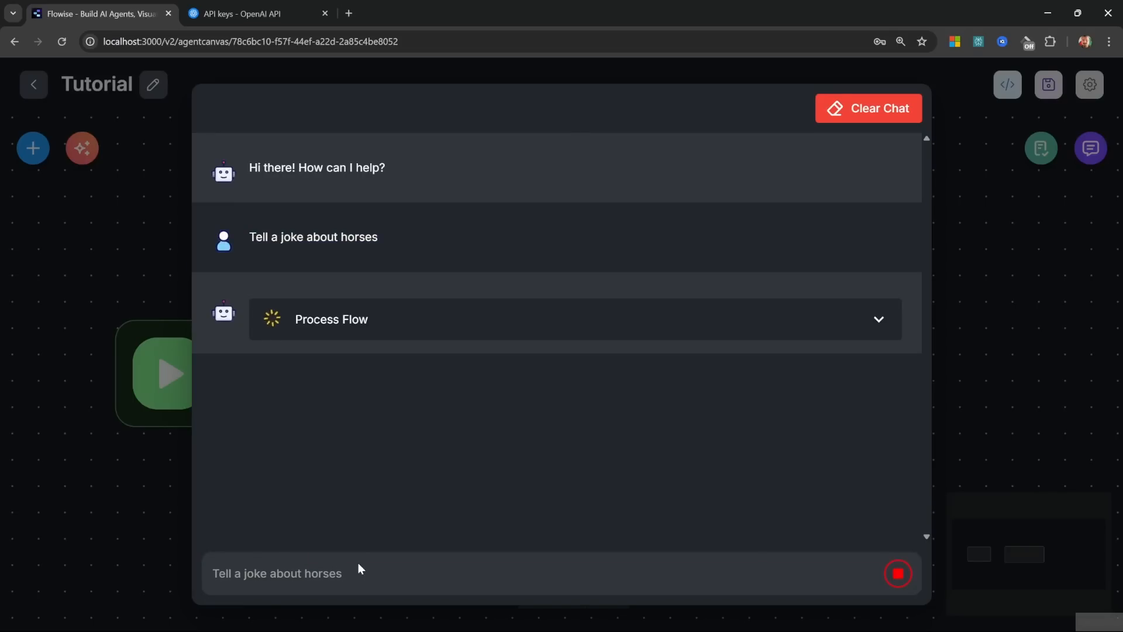
pyautogui.moveTo(250, 353); pyautogui.dragTo(457, 409)
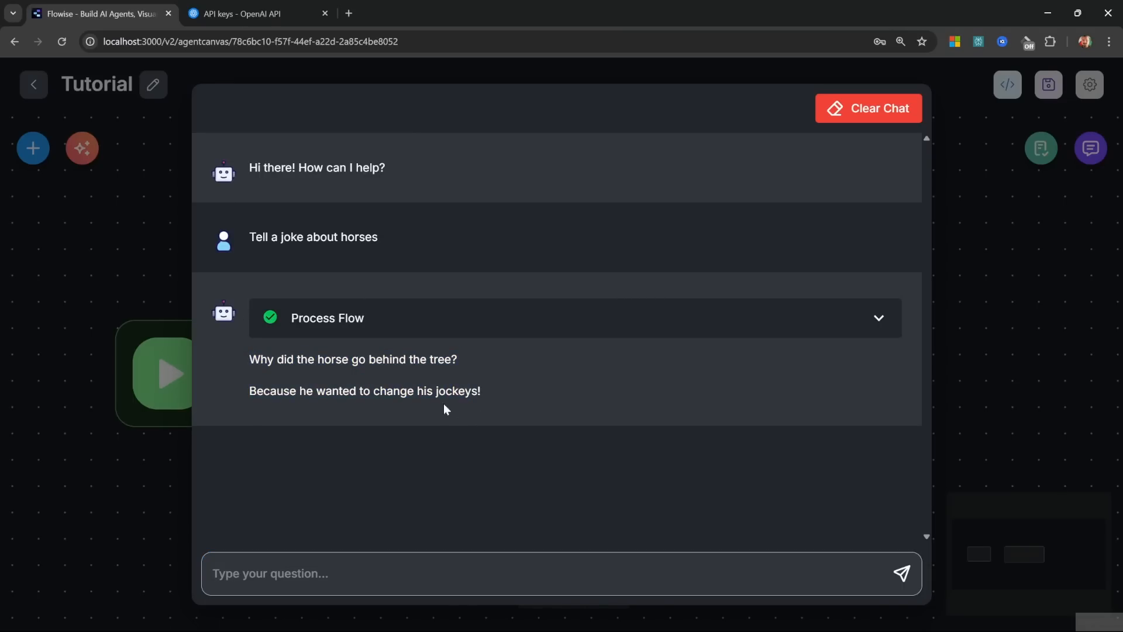
# Expand the reply's Process Flow and examine the input and output of the Start node's execution details.
pyautogui.click(483, 323)
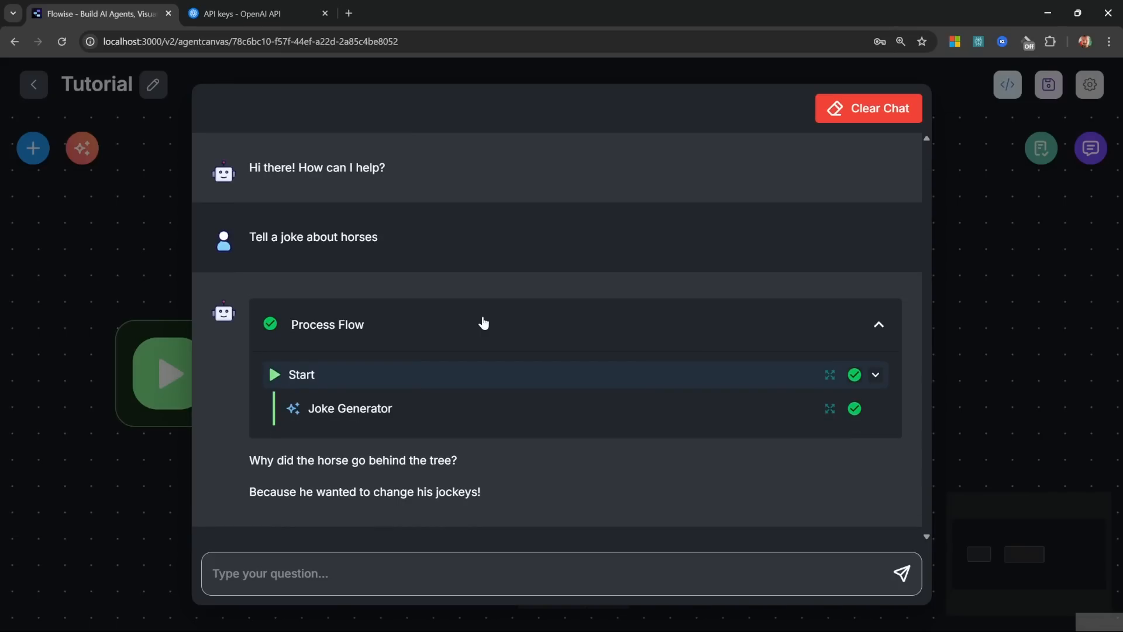
pyautogui.click(290, 376)
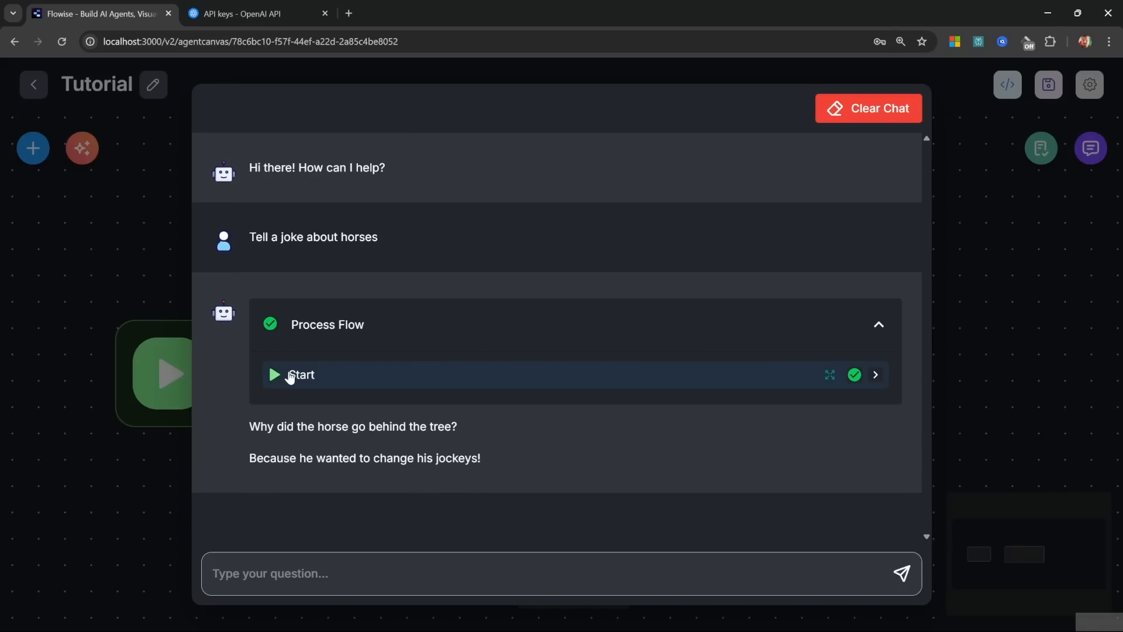
pyautogui.click(290, 376)
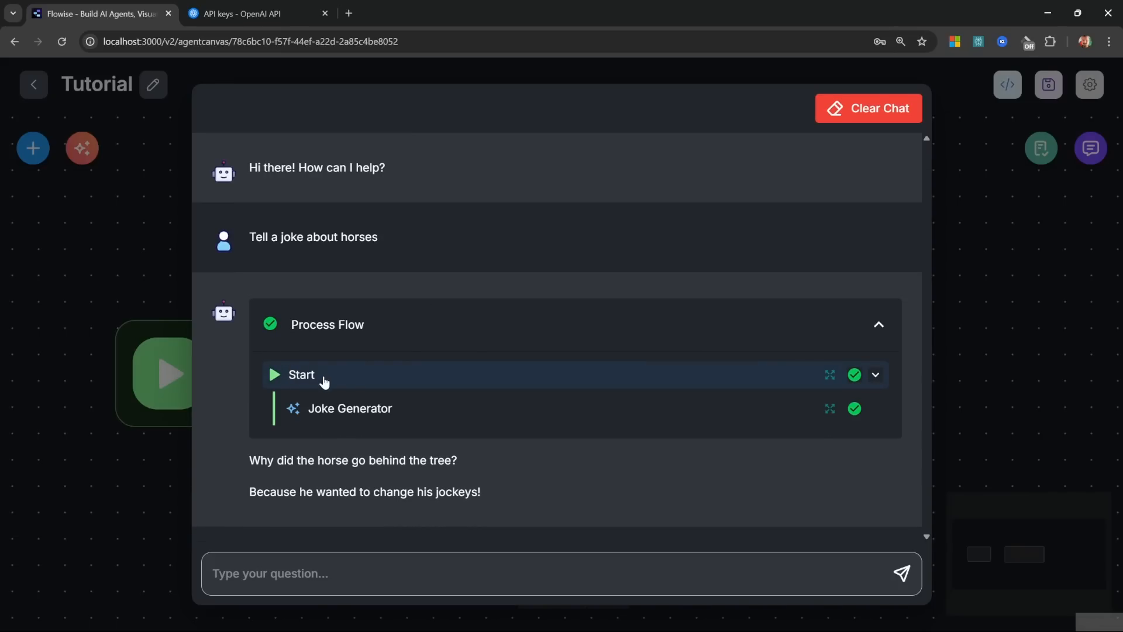
pyautogui.click(830, 376)
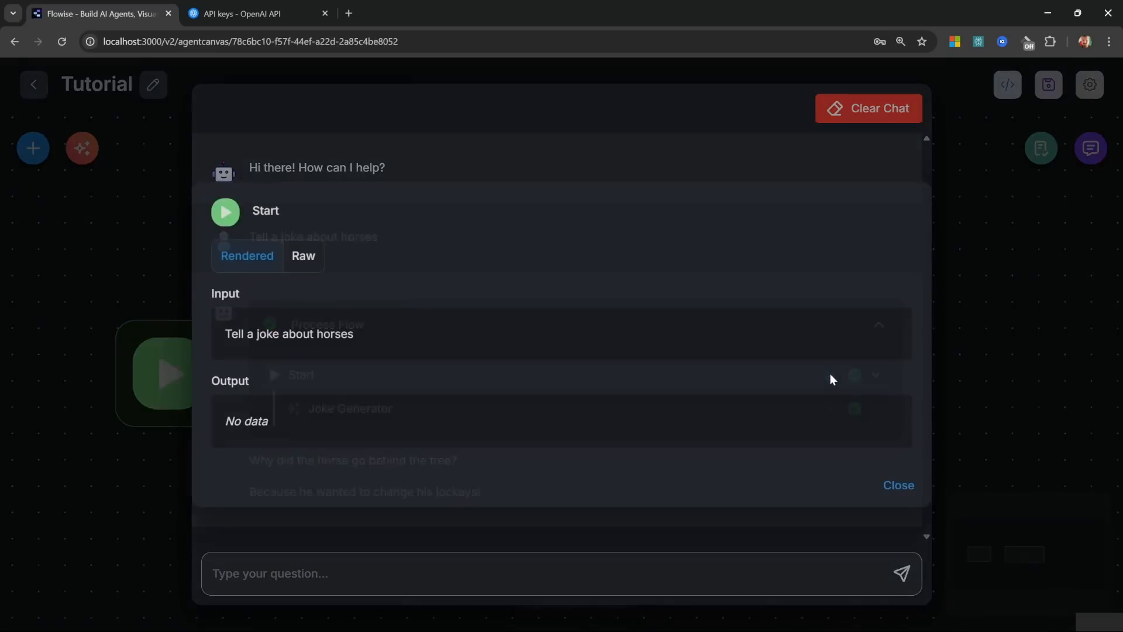
pyautogui.moveTo(225, 333); pyautogui.dragTo(333, 341)
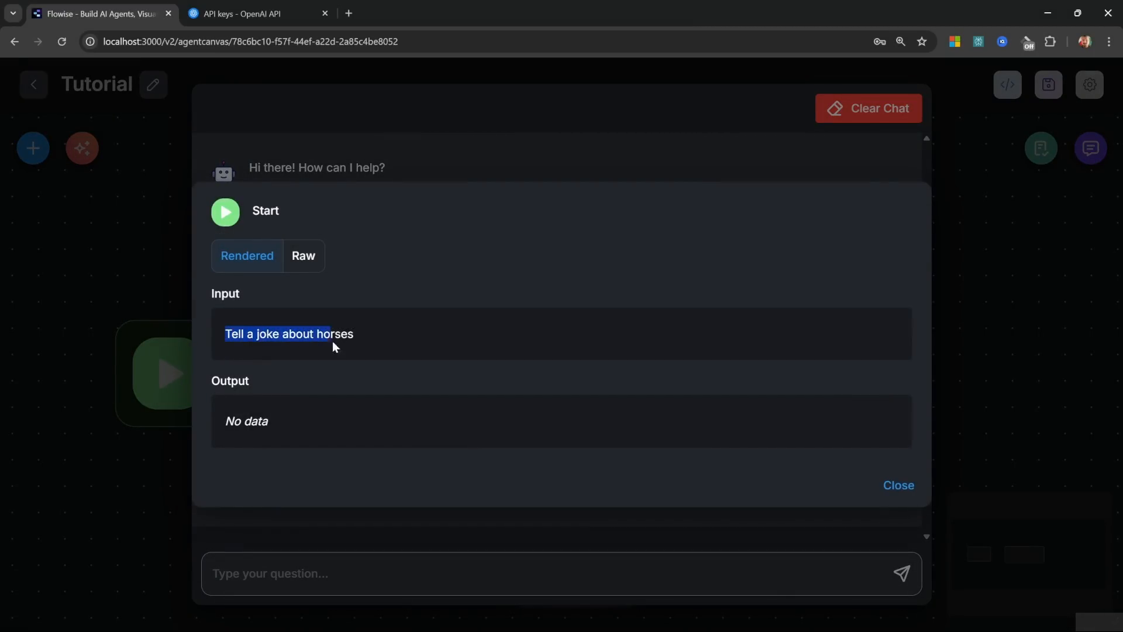
pyautogui.click(370, 350)
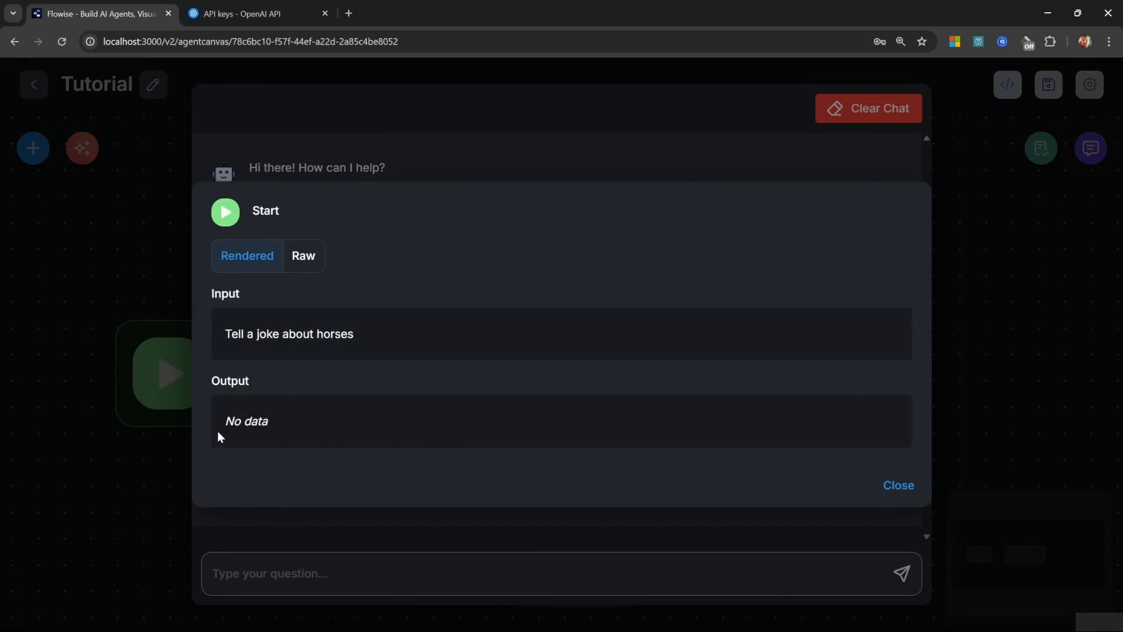
pyautogui.moveTo(217, 430); pyautogui.dragTo(310, 425)
pyautogui.click(310, 426)
pyautogui.click(900, 484)
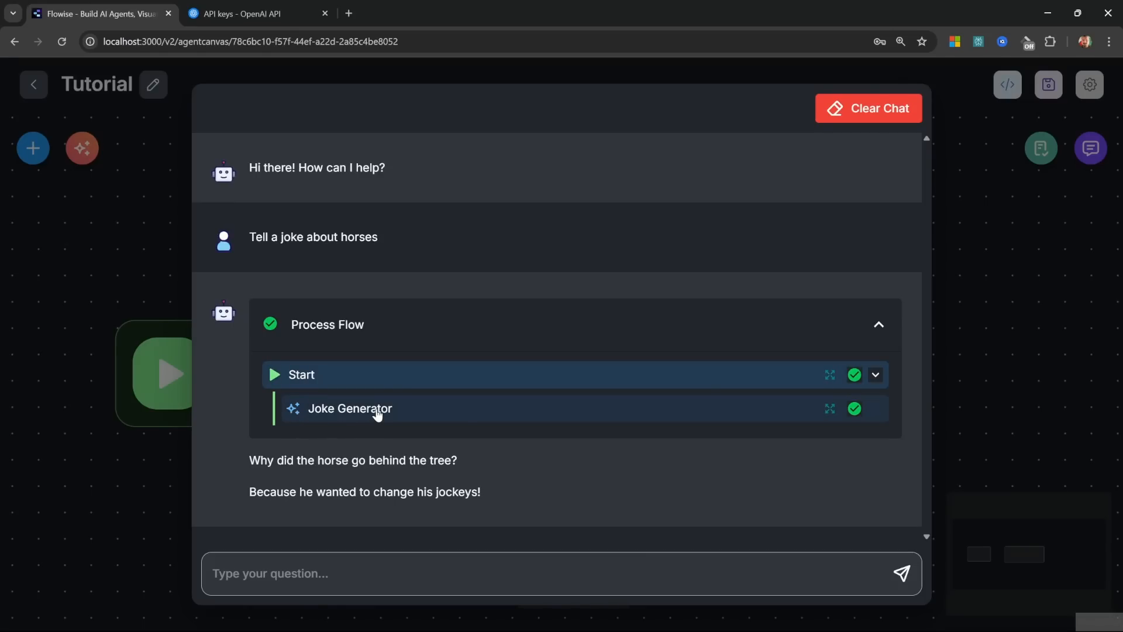
# Examine the Joke Generator's execution details, covering system and user messages, output, duration and token usage, and close the chat.
pyautogui.click(831, 408)
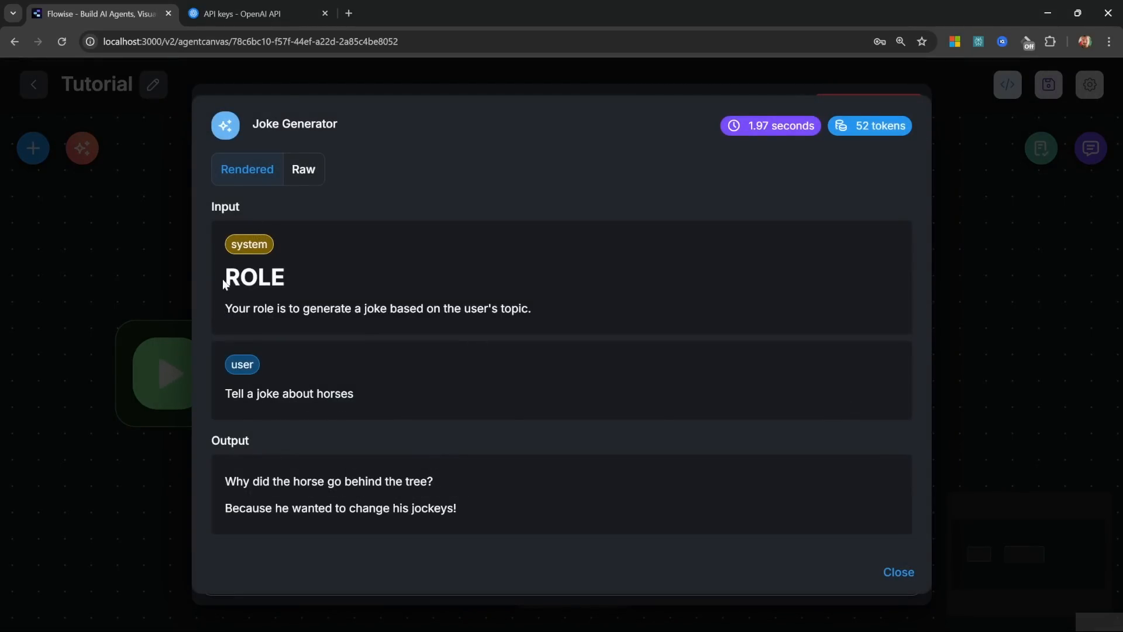
pyautogui.moveTo(225, 275); pyautogui.dragTo(492, 322)
pyautogui.click(558, 328)
pyautogui.moveTo(225, 394); pyautogui.dragTo(385, 395)
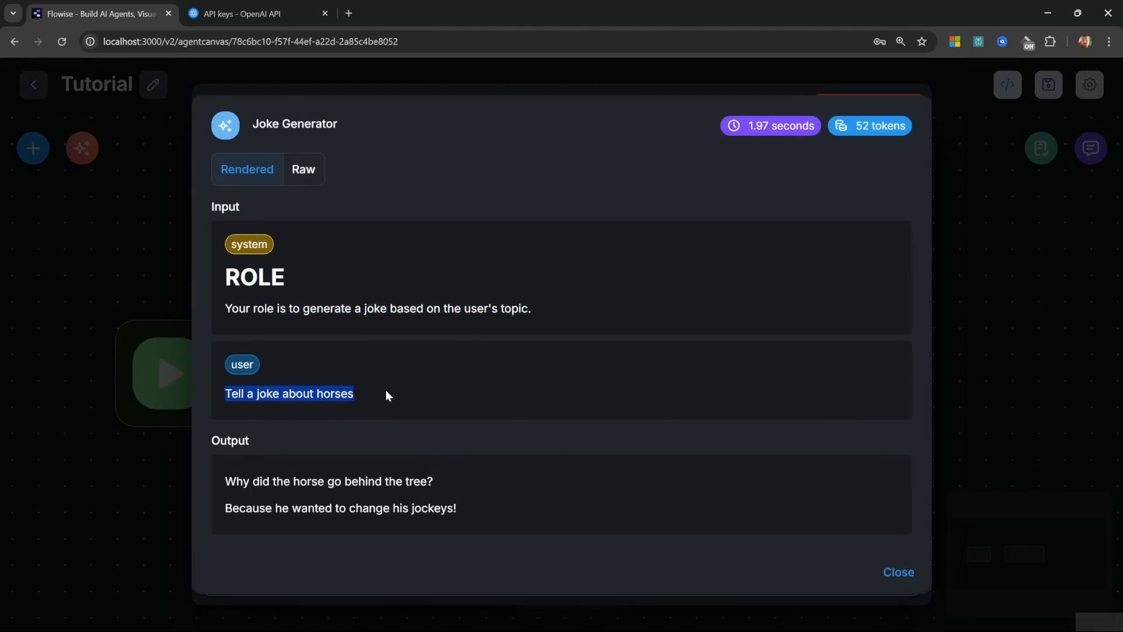
pyautogui.click(385, 396)
pyautogui.moveTo(225, 481); pyautogui.dragTo(502, 515)
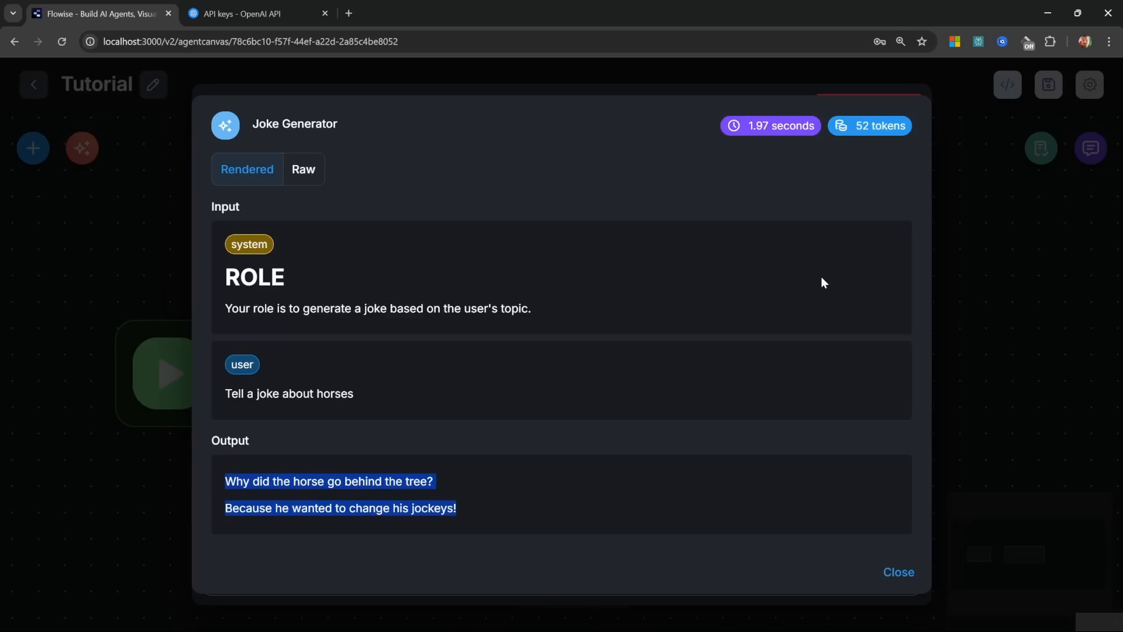
pyautogui.moveTo(744, 131); pyautogui.dragTo(893, 125)
pyautogui.click(821, 171)
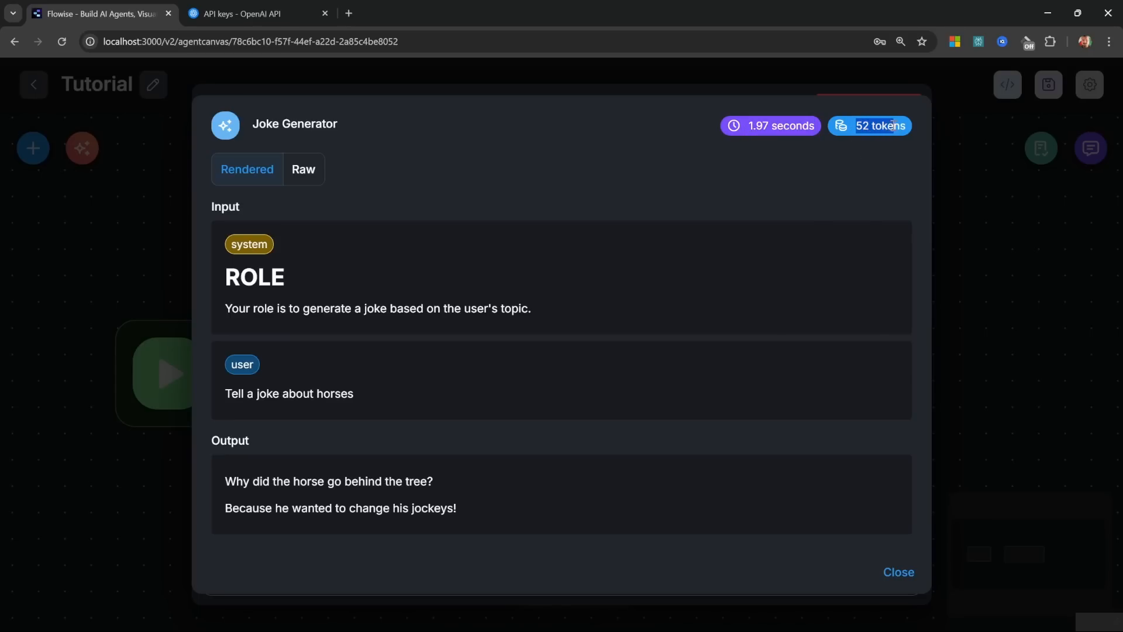
pyautogui.click(904, 190)
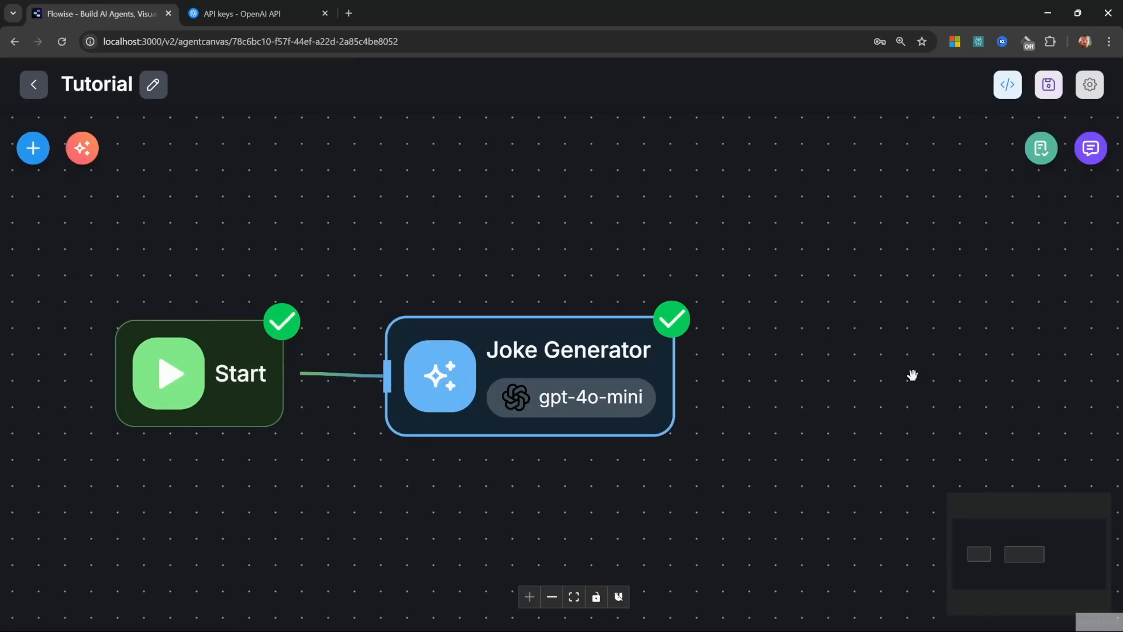
# Add an LLM node after the Joke Generator node, connect Joke Generator to it and move it slightly closer.
pyautogui.moveTo(911, 374); pyautogui.dragTo(787, 361)
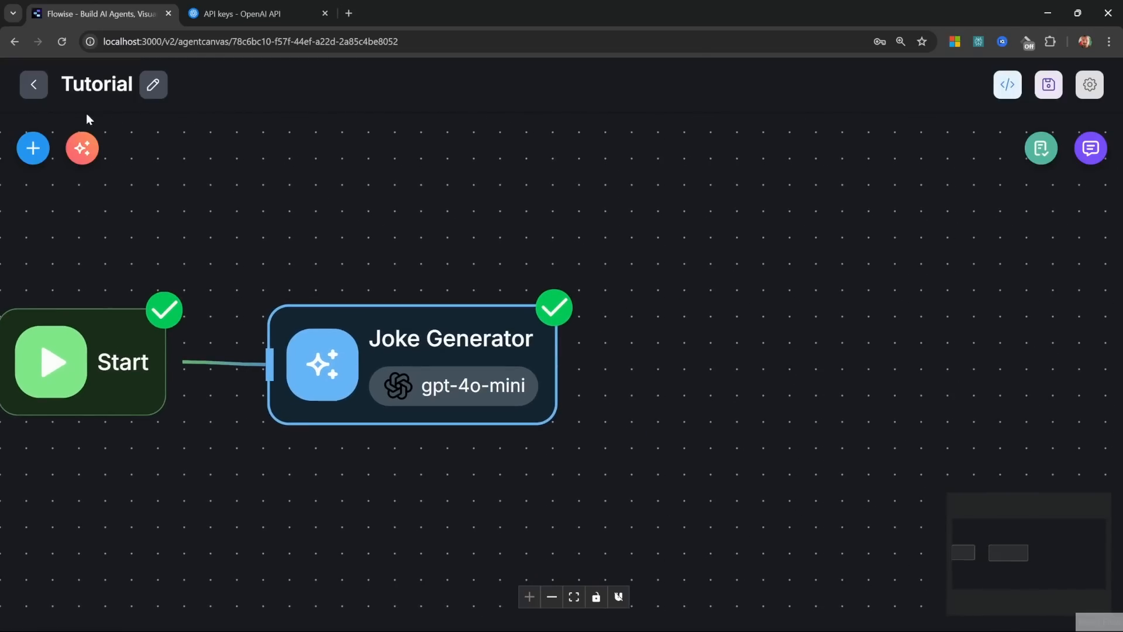
pyautogui.click(33, 148)
pyautogui.scroll(-5, 199, 386)
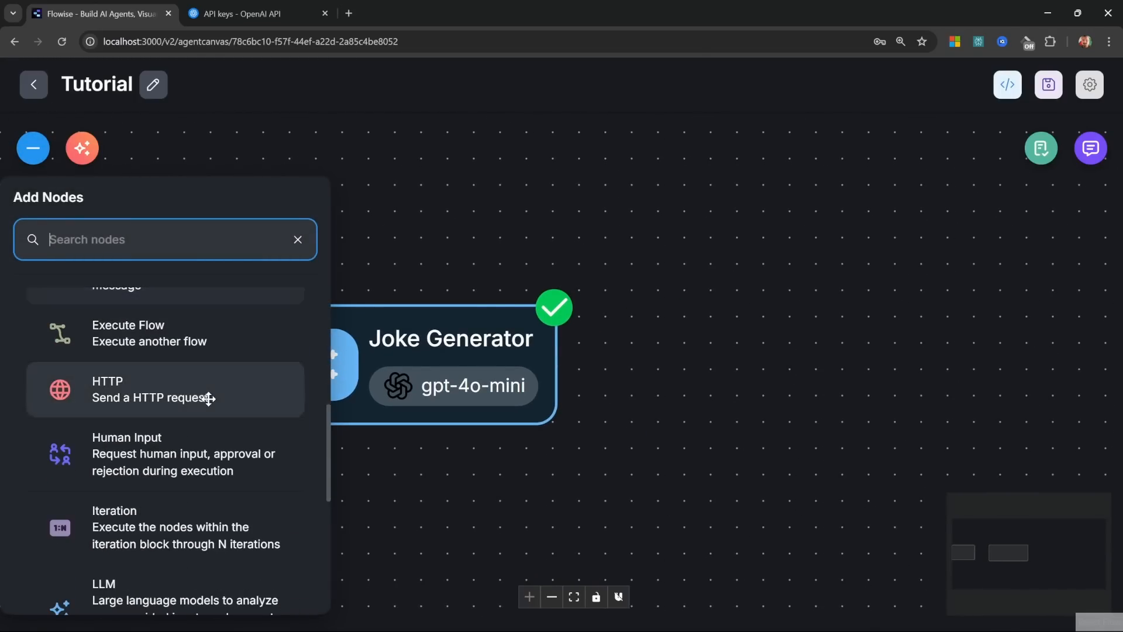
pyautogui.scroll(-3, 208, 398)
pyautogui.moveTo(199, 453); pyautogui.dragTo(810, 362)
pyautogui.moveTo(551, 361); pyautogui.dragTo(674, 359)
pyautogui.moveTo(774, 362); pyautogui.dragTo(753, 363)
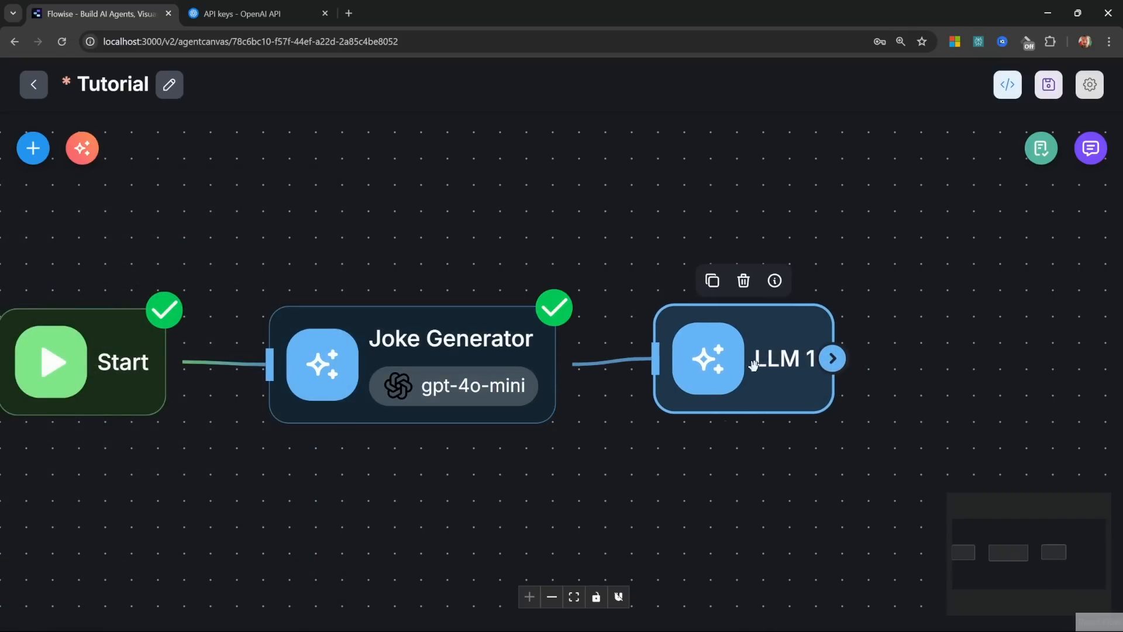
# Rename the new LLM node as Joke Analyzer and choose ChatOpenAI as its model.
pyautogui.doubleClick(753, 363)
pyautogui.click(404, 113)
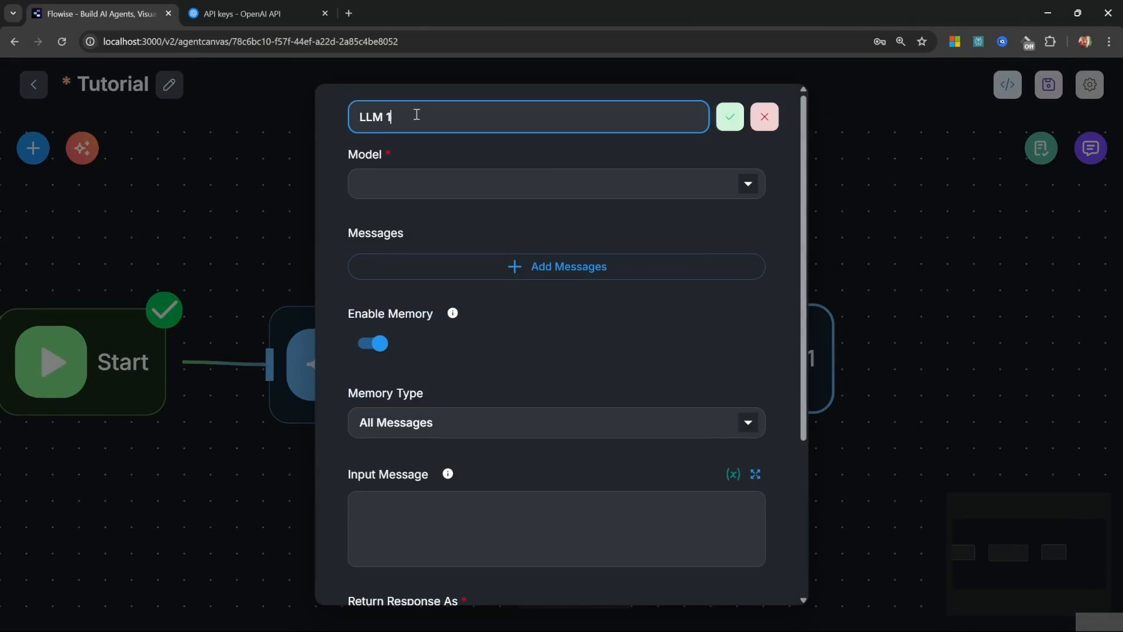
pyautogui.hotkey('ctrl', 'a')
pyautogui.write('Joke Analyzer')
pyautogui.click(514, 183)
pyautogui.scroll(-8, 538, 392)
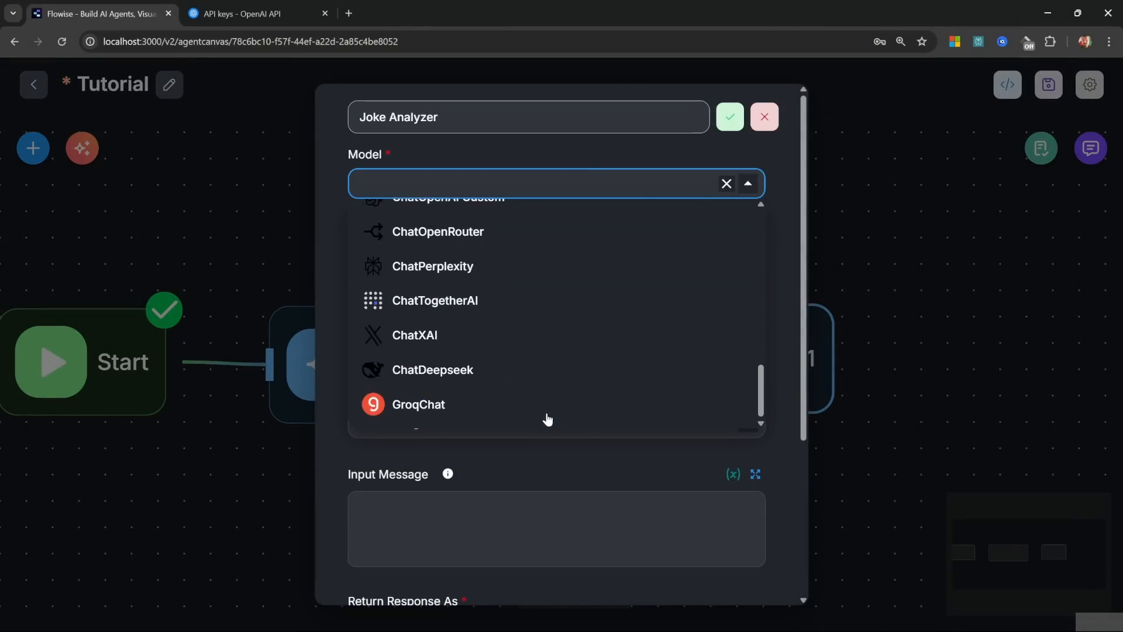
pyautogui.scroll(3, 454, 356)
pyautogui.click(446, 355)
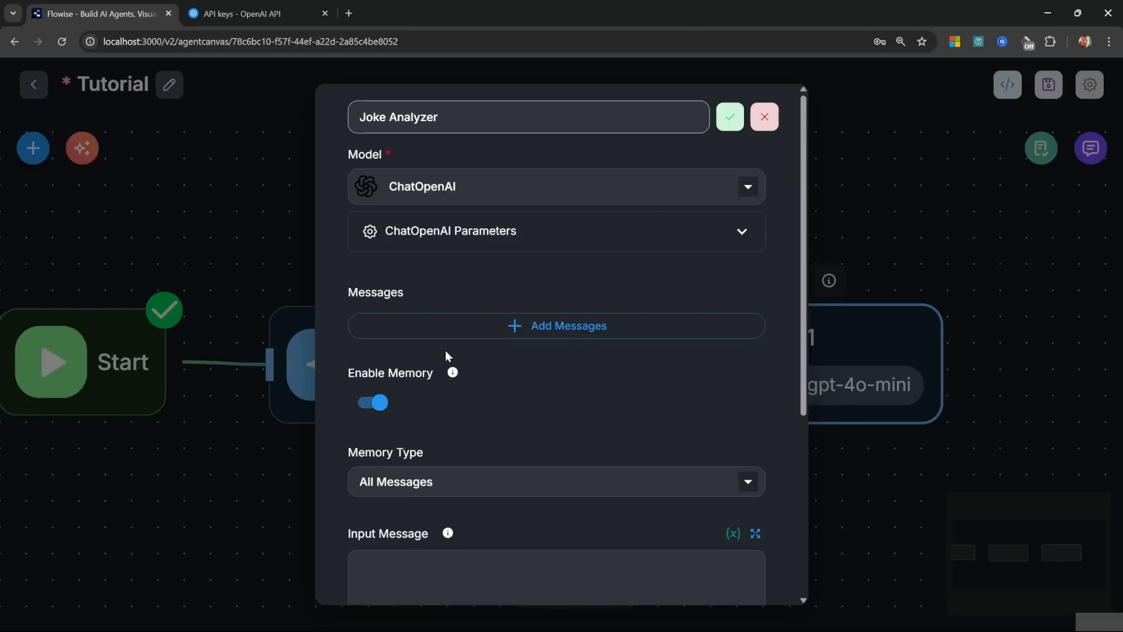
# Connect the OpenAI API credential in the Joke Analyzer's ChatOpenAI parameters and collapse the parameters.
pyautogui.click(550, 240)
pyautogui.click(502, 327)
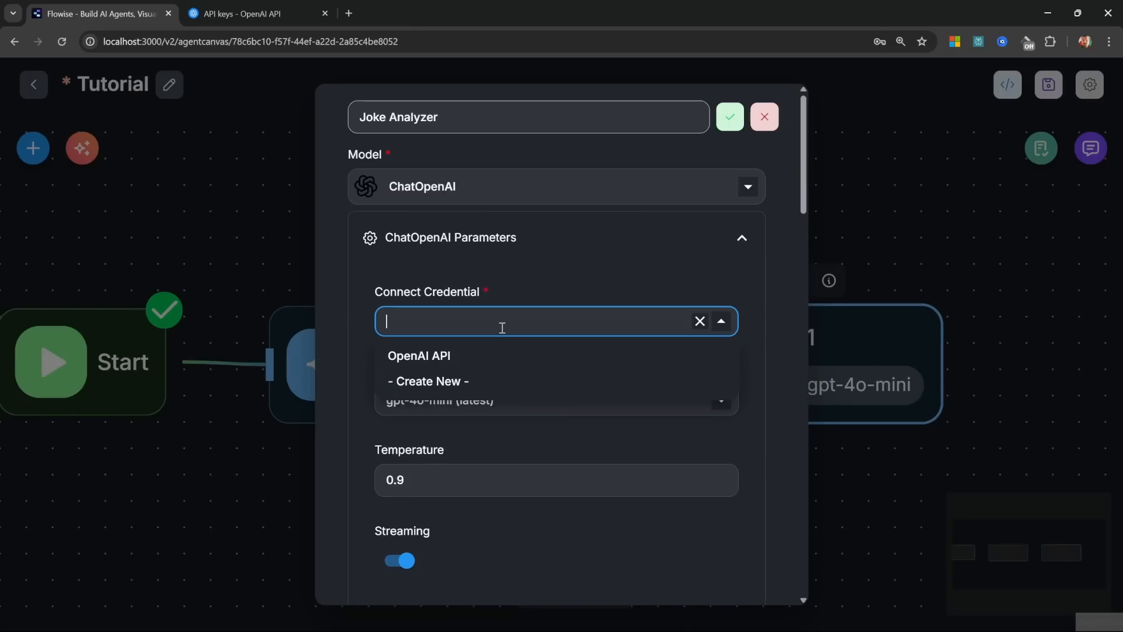
pyautogui.click(451, 355)
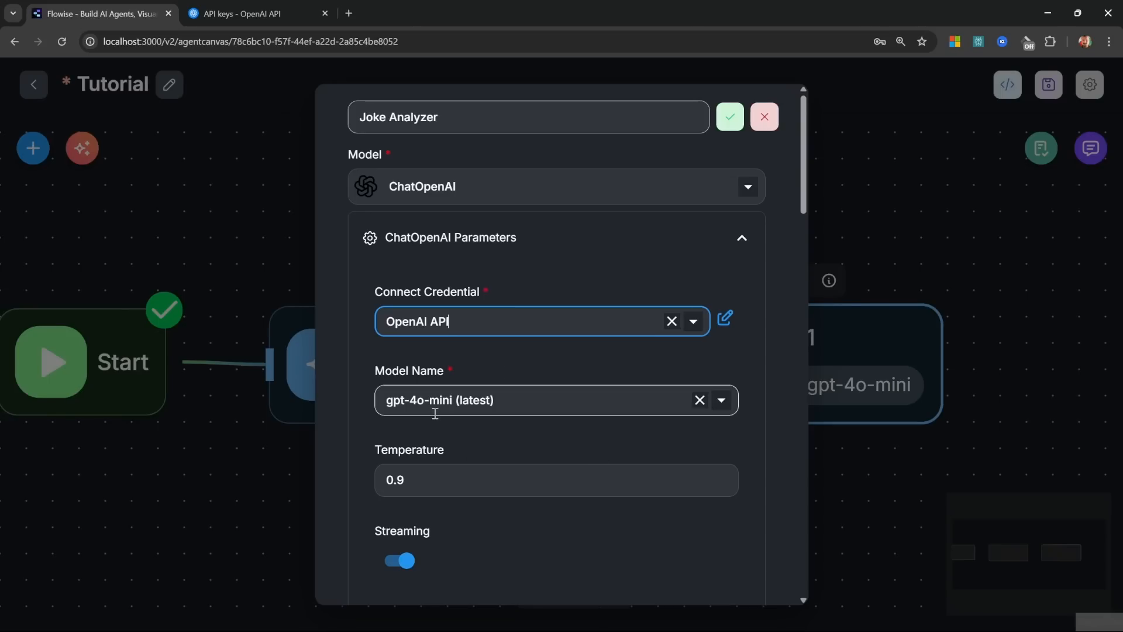
pyautogui.scroll(-3, 526, 445)
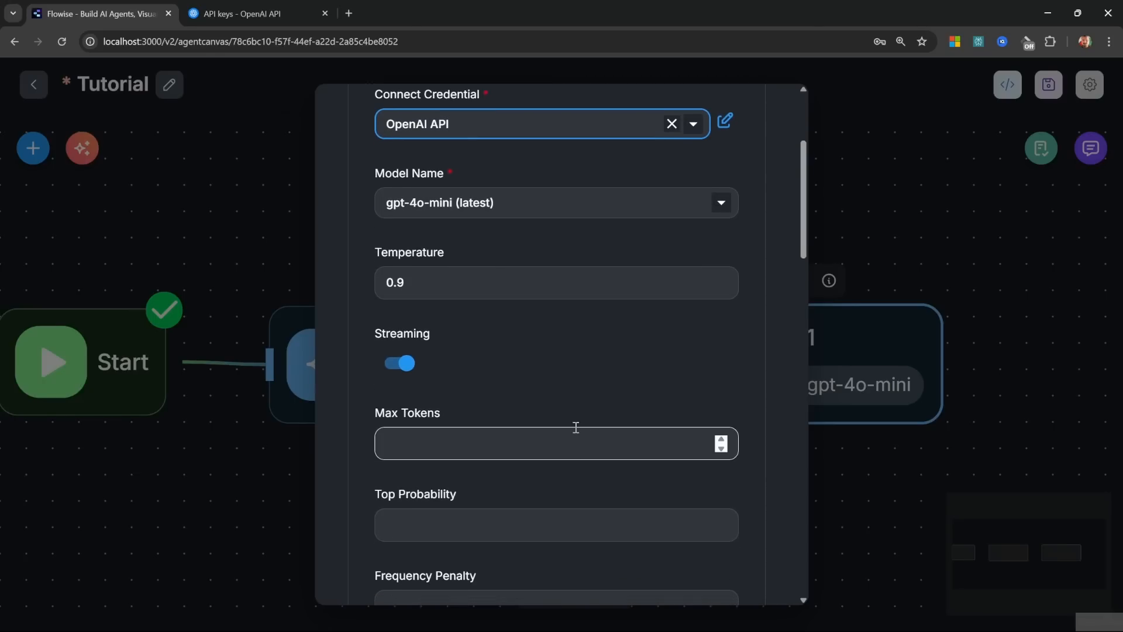
pyautogui.scroll(3, 574, 428)
pyautogui.click(607, 234)
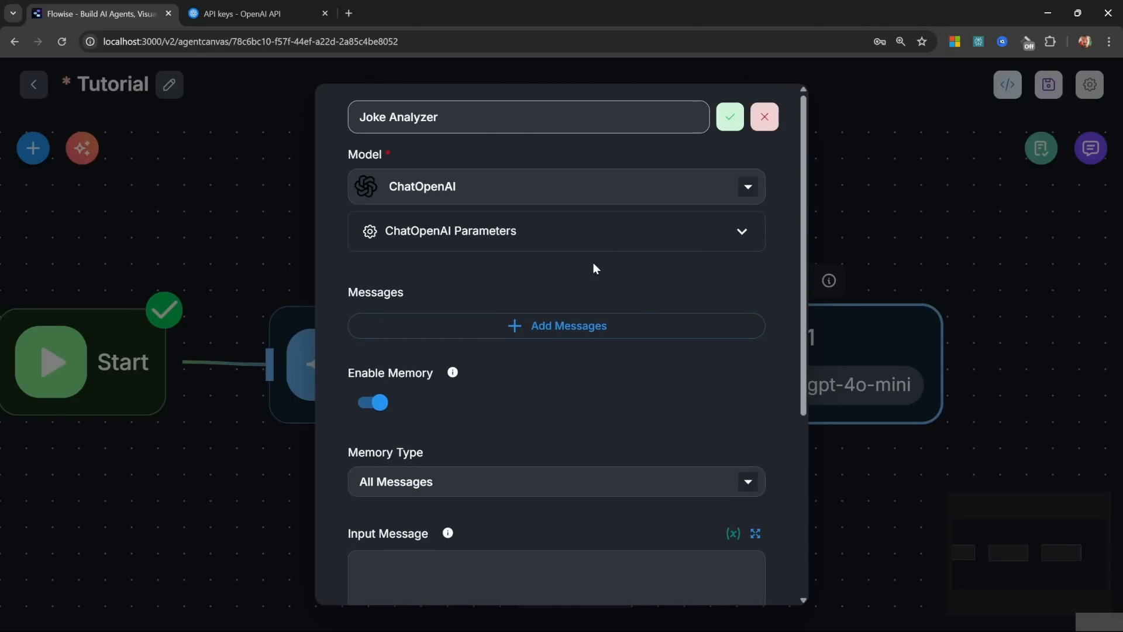
# Add a System message to Joke Analyzer with the heading "Role" and the text "Your role is to extract the setup and punchline of a joke.".
pyautogui.click(563, 328)
pyautogui.click(549, 371)
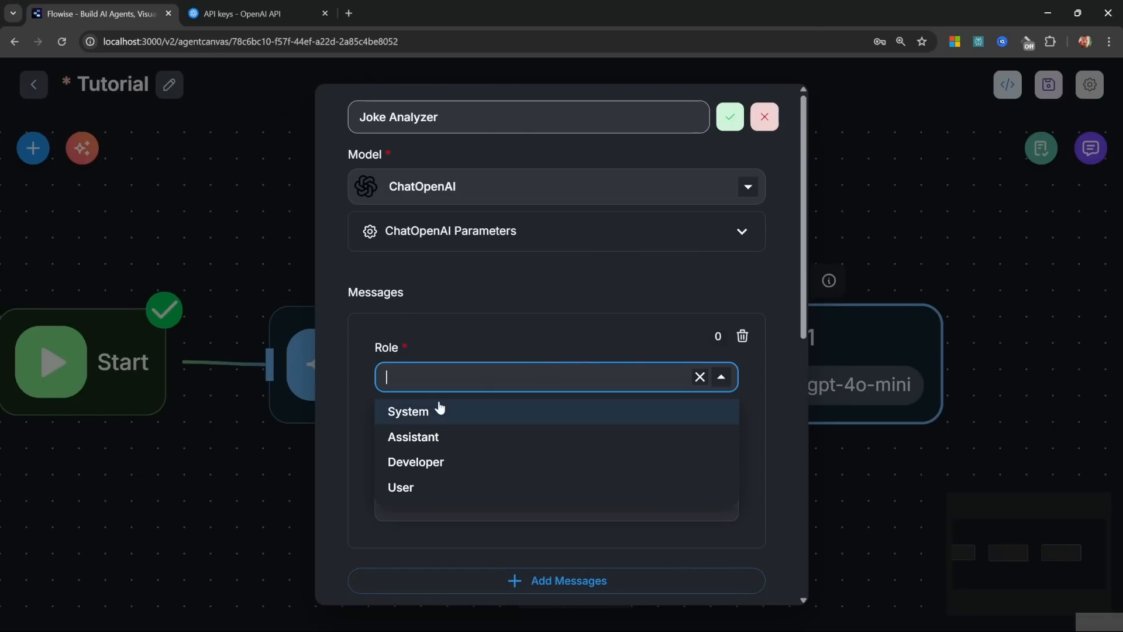
pyautogui.click(421, 412)
pyautogui.click(519, 470)
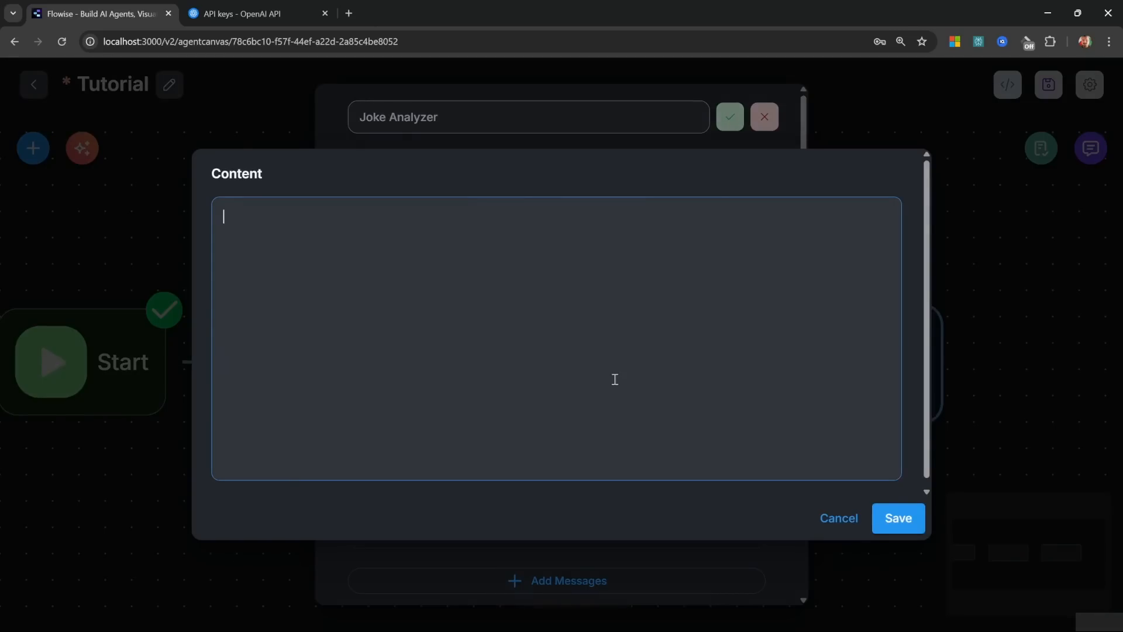
pyautogui.write('# Role')
pyautogui.press('Return')
pyautogui.write('Your role is to ')
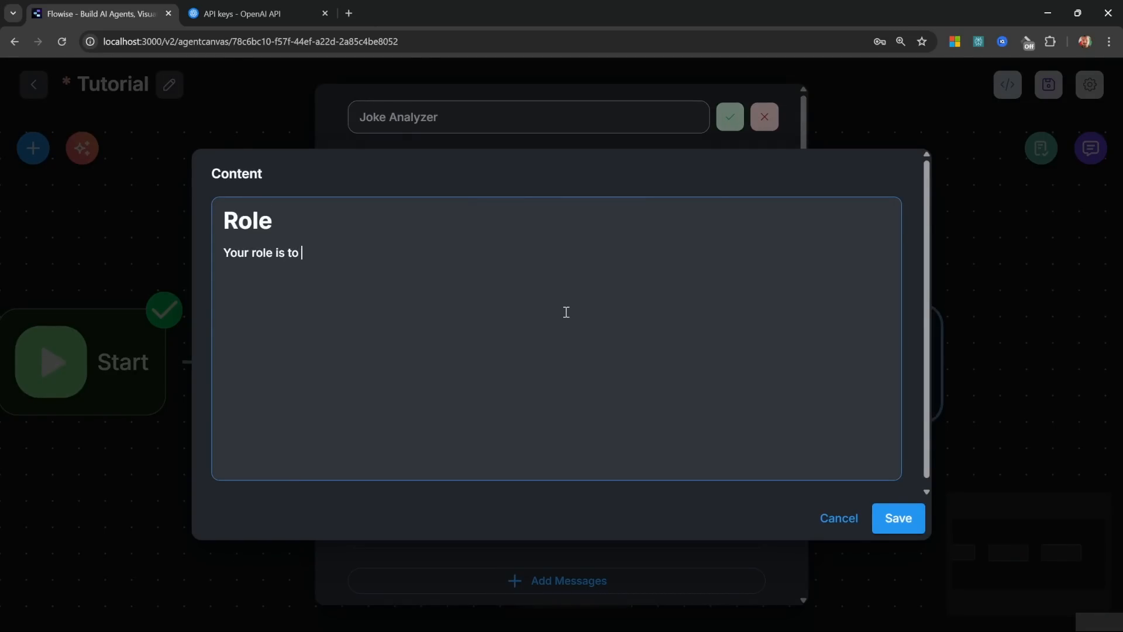
pyautogui.write('extract the setup and punchline of a joke.')
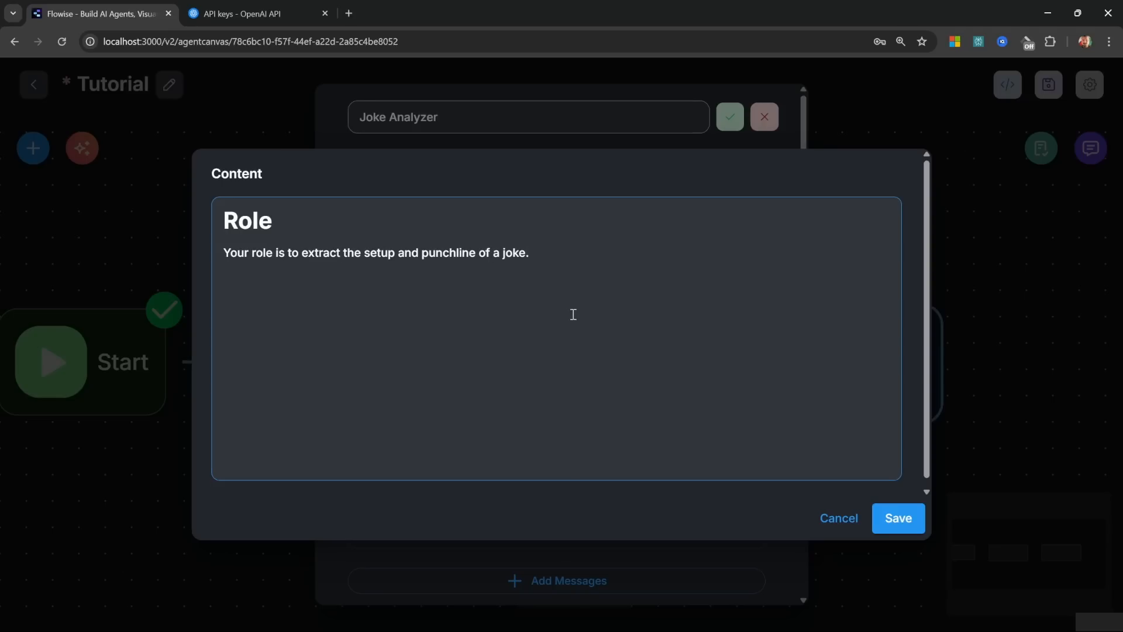
pyautogui.click(912, 520)
# Check the memory, input message, response and structured output settings of Joke Analyzer and close the node's settings.
pyautogui.scroll(-5, 567, 364)
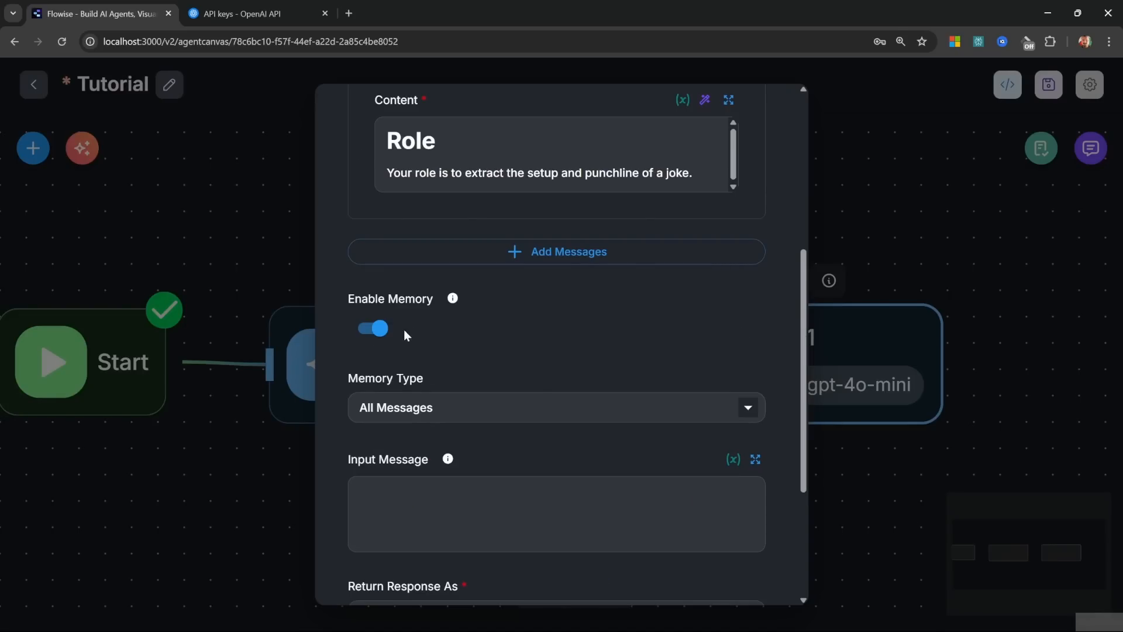
pyautogui.scroll(-4, 531, 433)
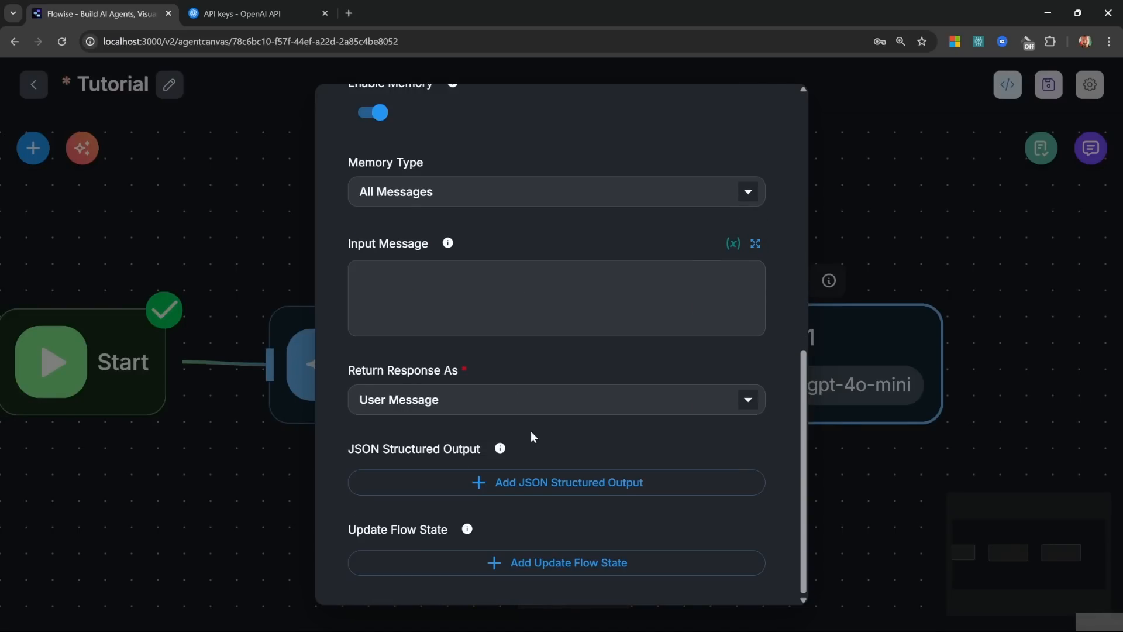
pyautogui.click(912, 224)
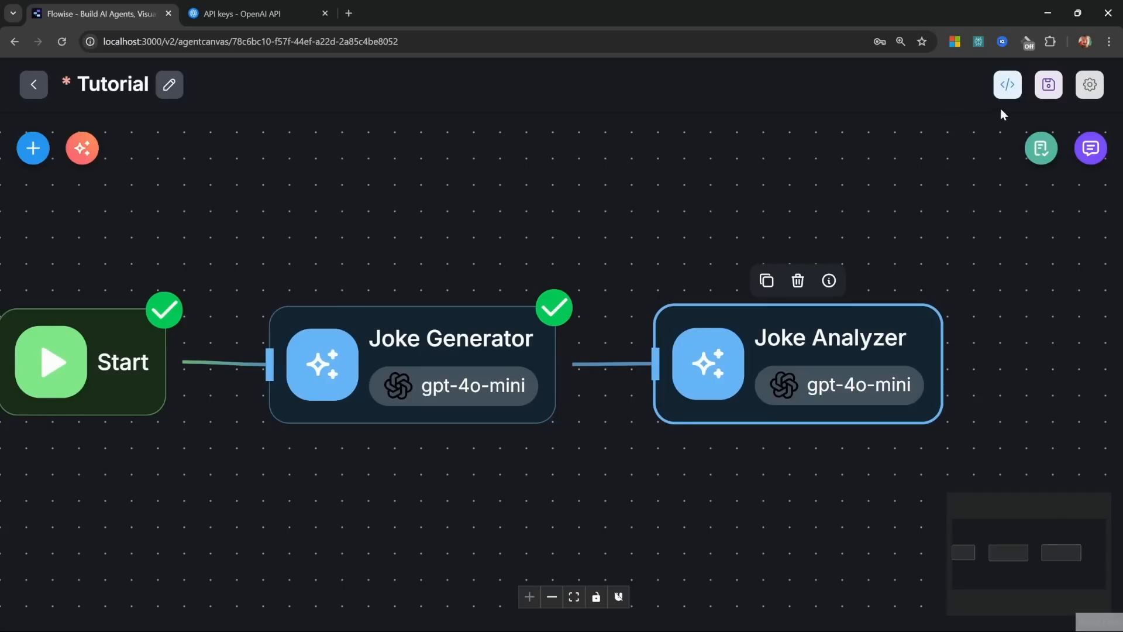
# Save the Tutorial agentflow and clear the previous conversation in its expanded test chat.
pyautogui.click(1048, 84)
pyautogui.click(1090, 148)
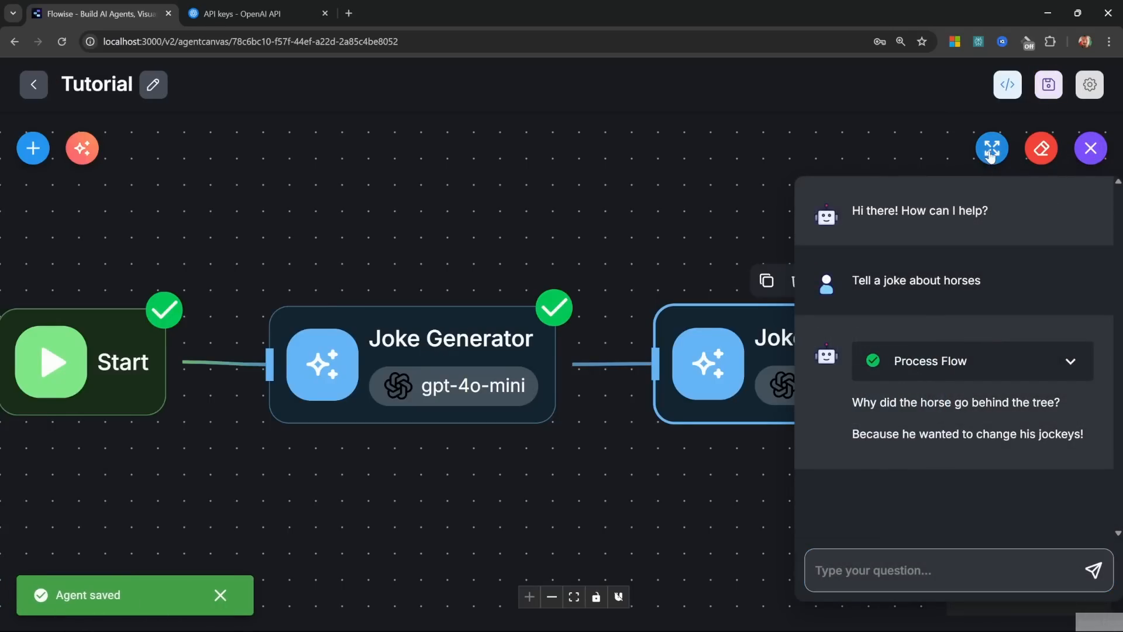
pyautogui.click(991, 149)
pyautogui.click(868, 108)
pyautogui.click(711, 384)
# Send the message "Cats" in the test chat to run the joke flow.
pyautogui.click(325, 575)
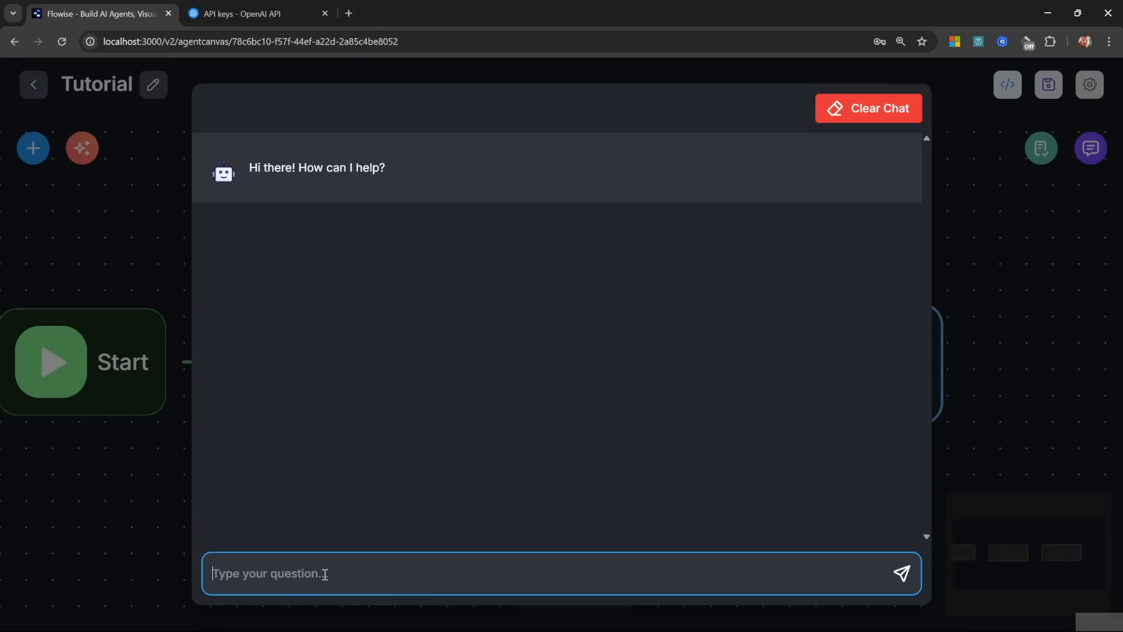
pyautogui.write('Cats')
pyautogui.press('Return')
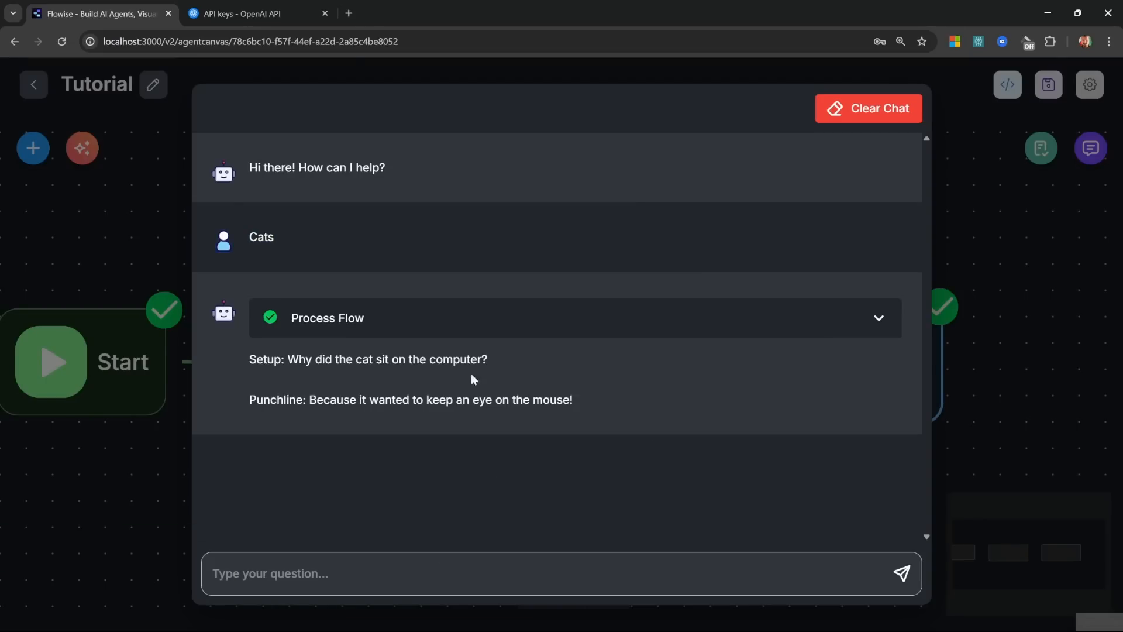
# Review the reply to "Cats" and examine Joke Analyzer's input messages and output in the process flow details.
pyautogui.tripleClick(252, 359)
pyautogui.moveTo(370, 386); pyautogui.dragTo(573, 398)
pyautogui.click(887, 322)
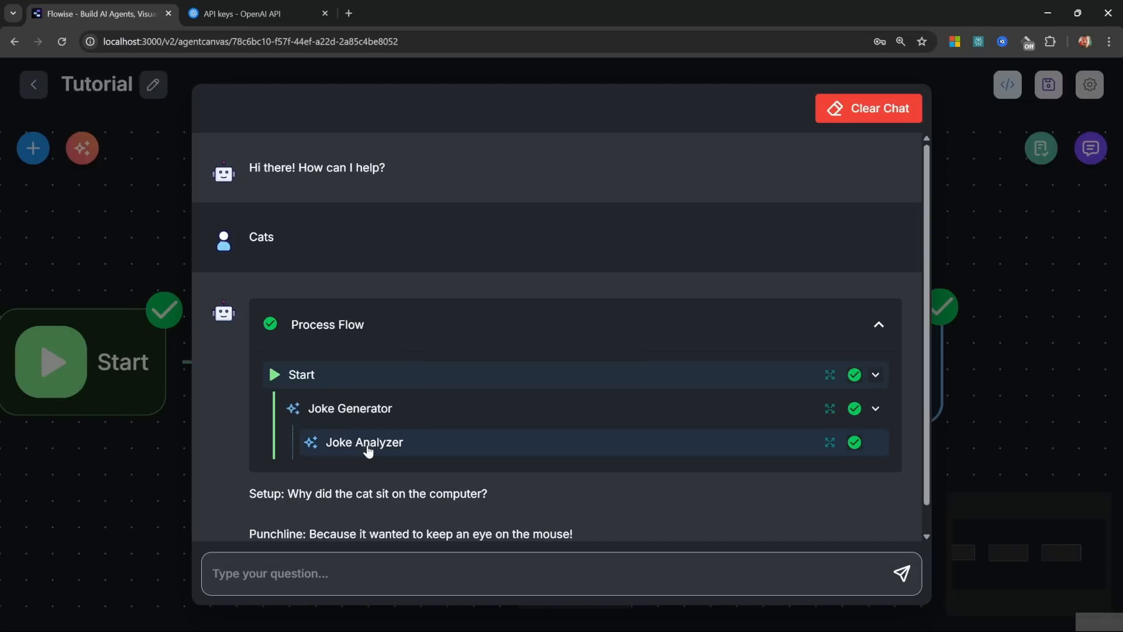
pyautogui.click(827, 444)
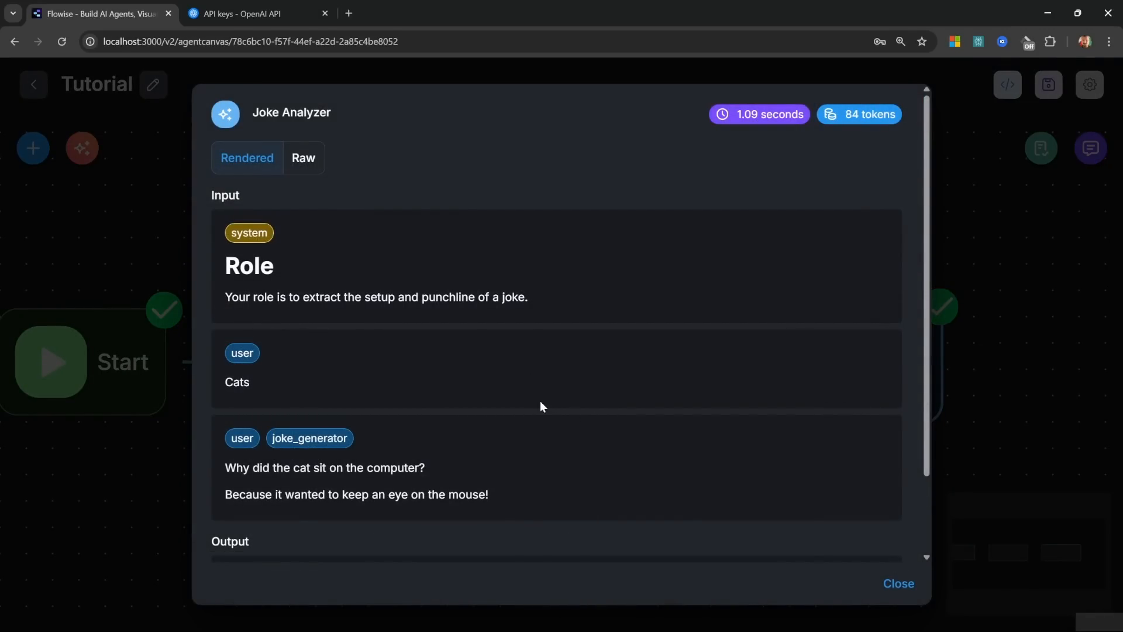
pyautogui.moveTo(226, 266); pyautogui.dragTo(274, 277)
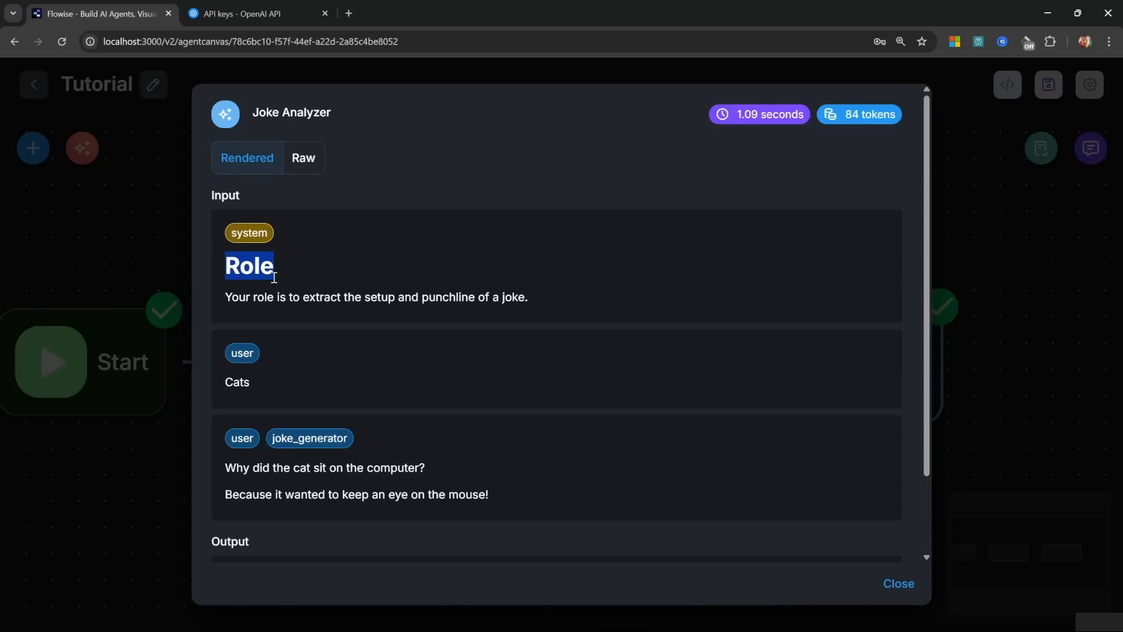
pyautogui.click(275, 278)
pyautogui.scroll(-2, 278, 283)
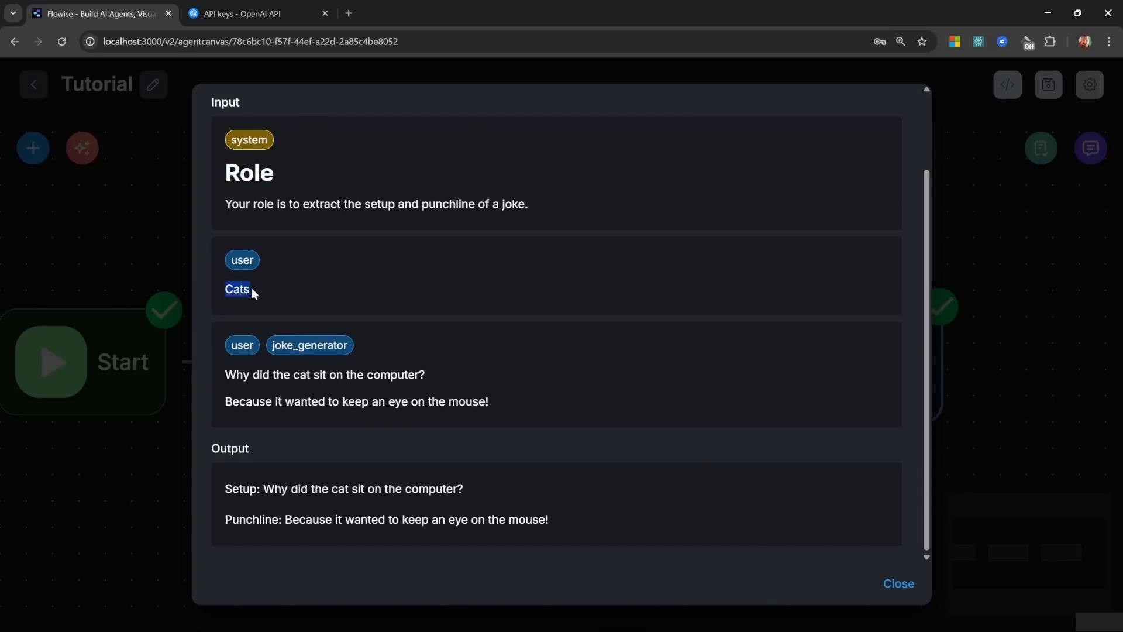
pyautogui.click(330, 307)
pyautogui.moveTo(273, 347); pyautogui.dragTo(348, 349)
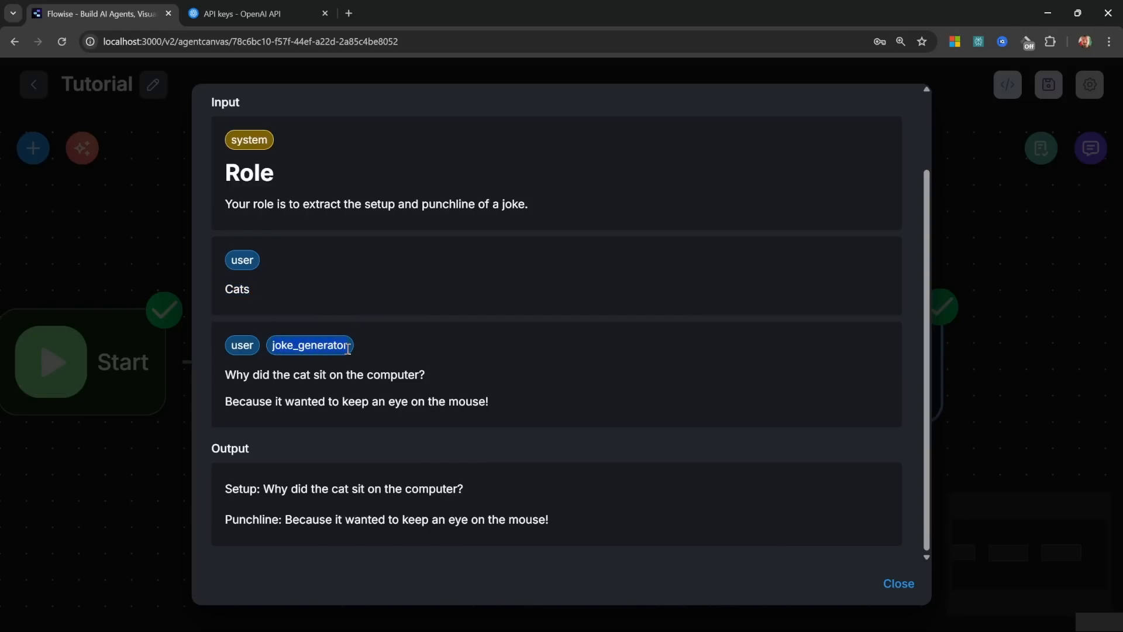
pyautogui.click(473, 347)
pyautogui.moveTo(226, 488); pyautogui.dragTo(523, 523)
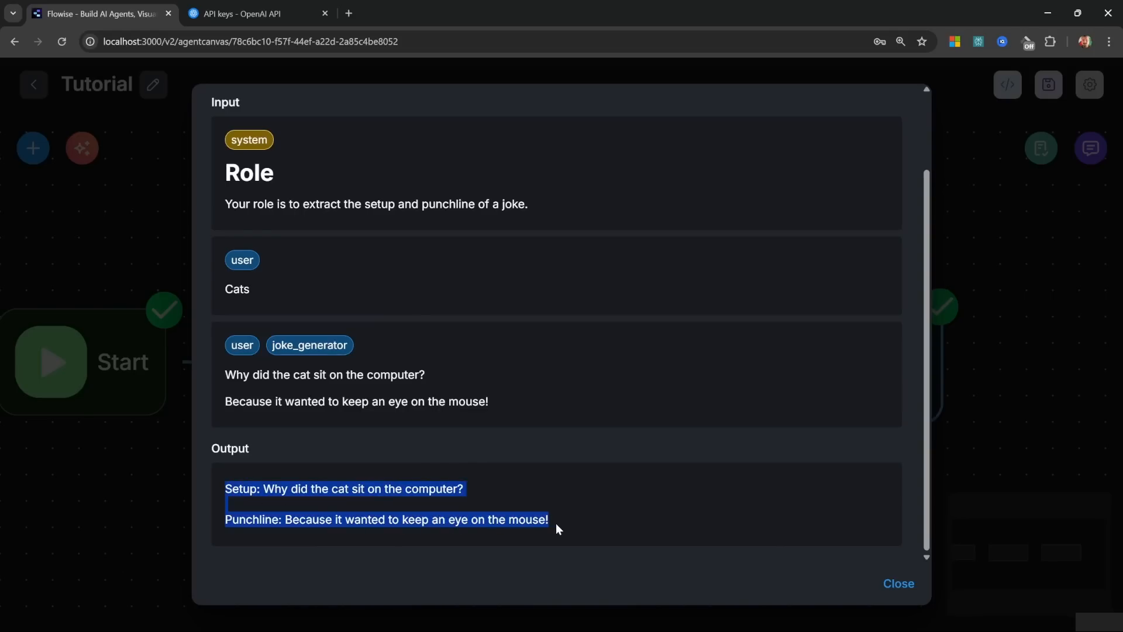
pyautogui.click(593, 506)
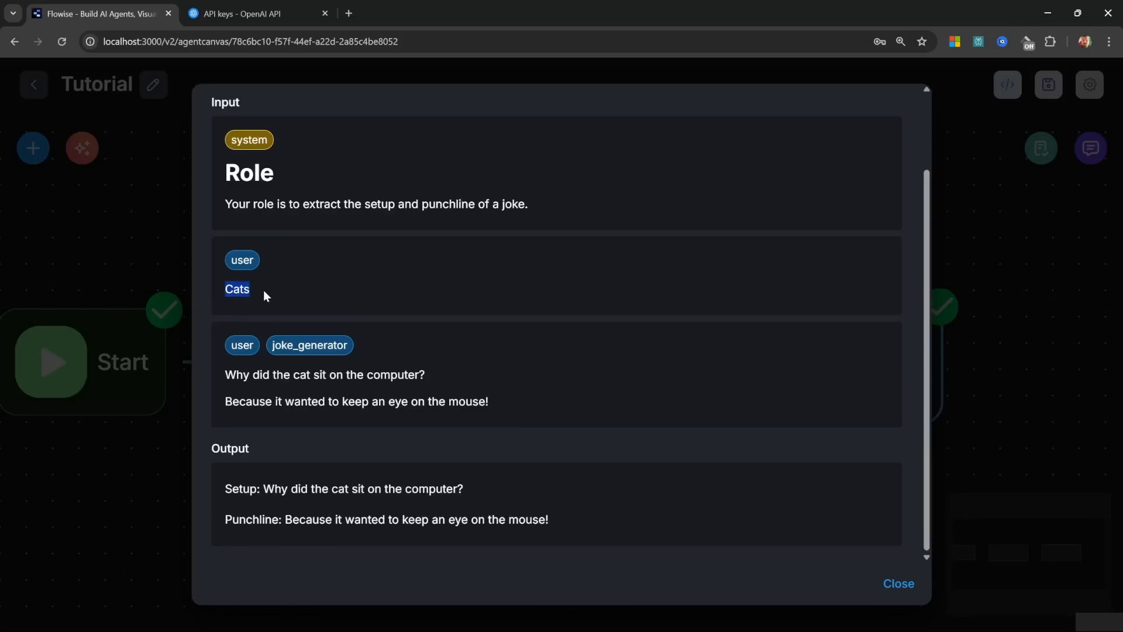
pyautogui.click(457, 381)
pyautogui.moveTo(226, 375); pyautogui.dragTo(484, 399)
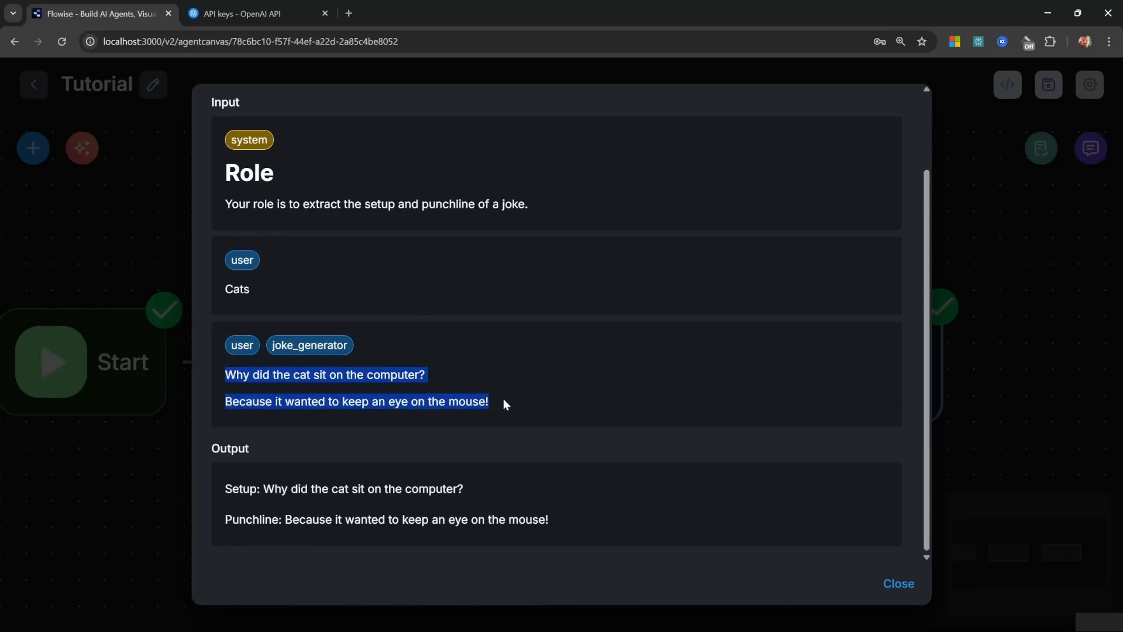
pyautogui.click(349, 316)
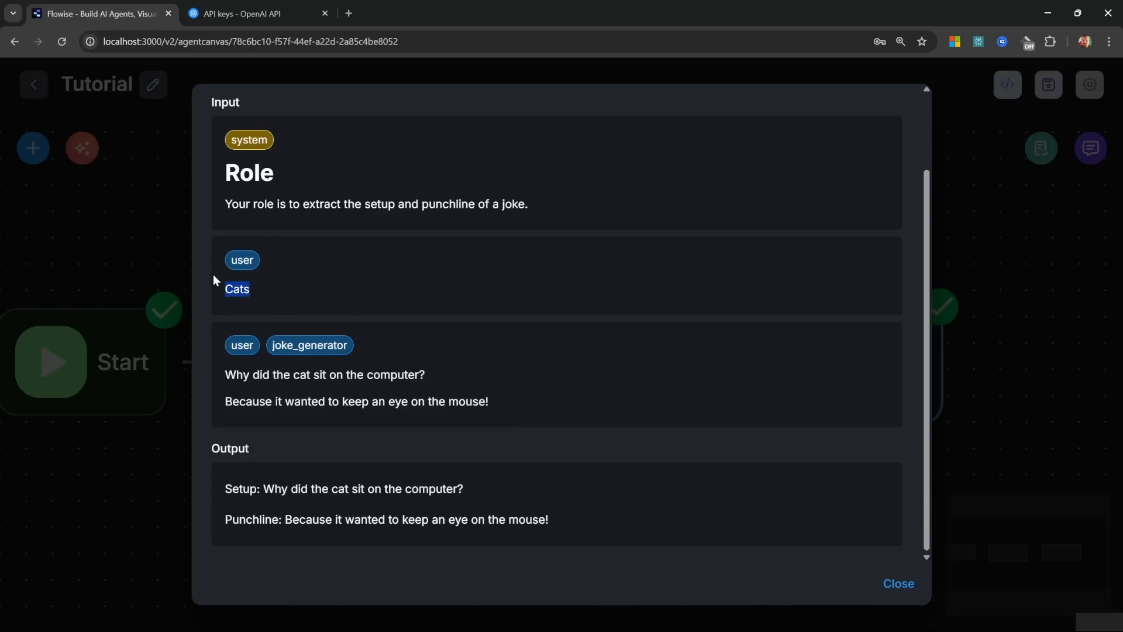
pyautogui.click(898, 583)
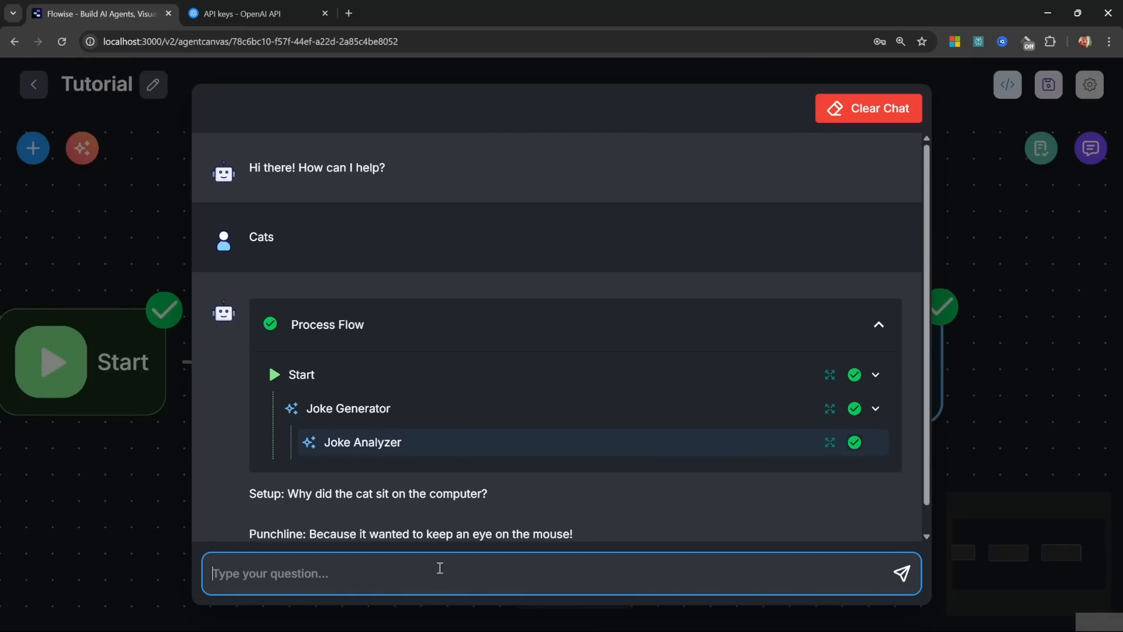
# Send the message "Horses" in the same chat and expand the process flow of its reply.
pyautogui.write('Horses')
pyautogui.press('Return')
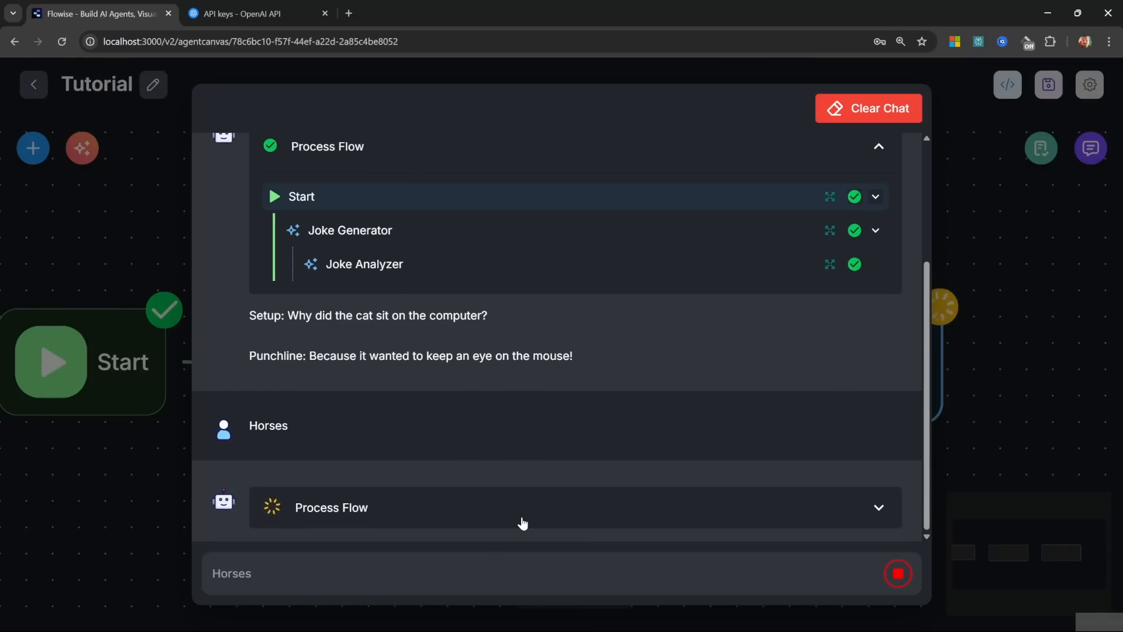
pyautogui.click(368, 422)
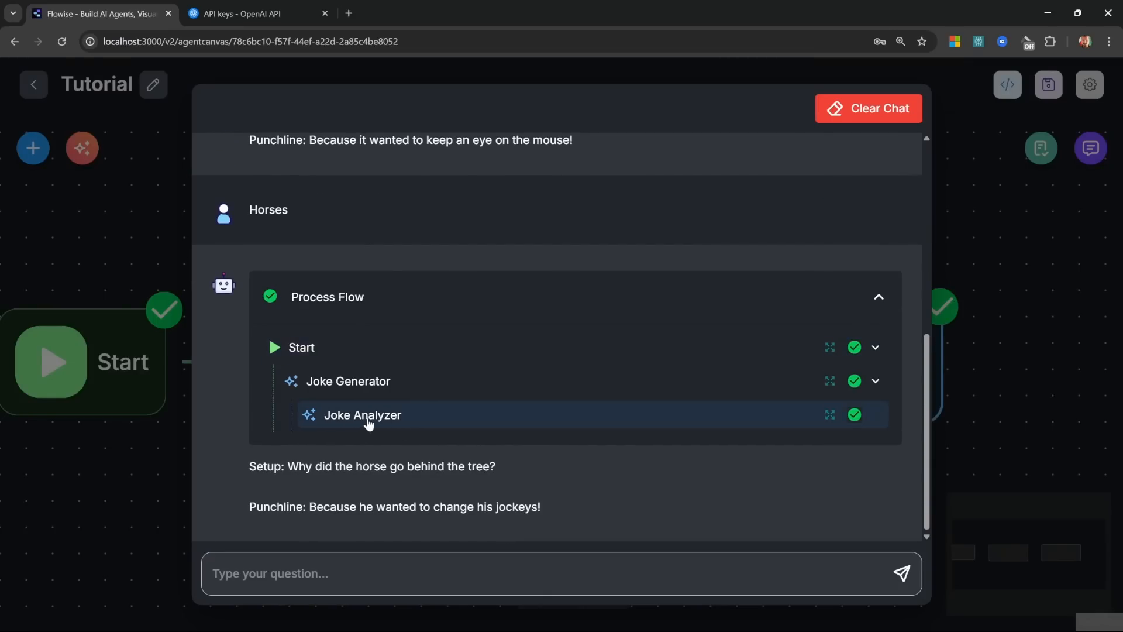
# Examine Joke Analyzer's execution details for the "Horses" run, comparing the earlier chat history, the generated joke and the output.
pyautogui.click(831, 416)
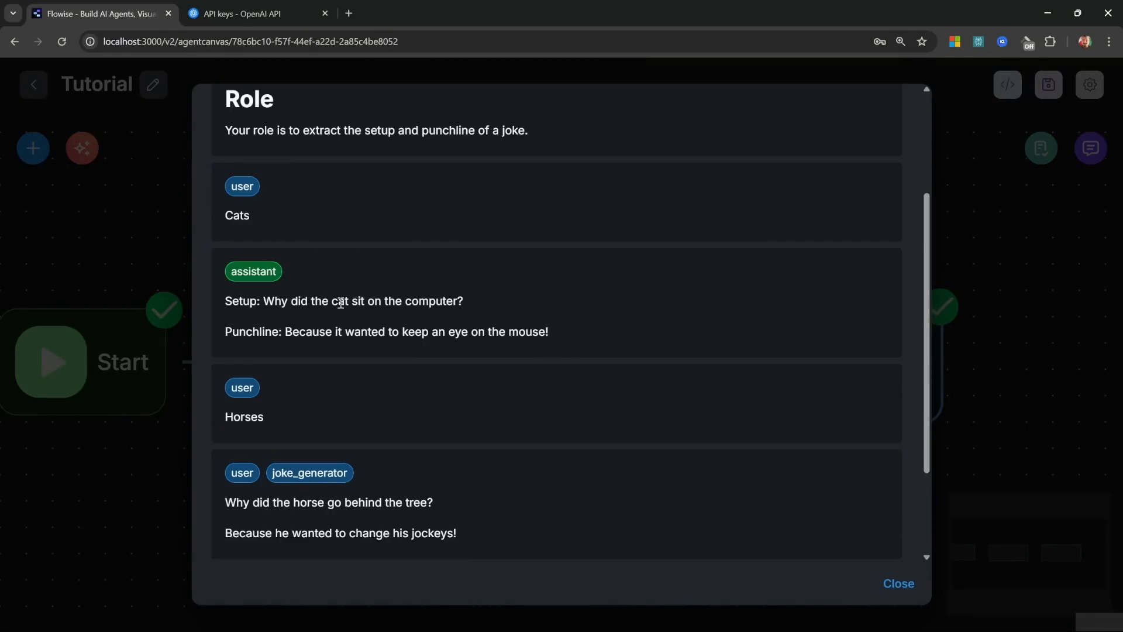
pyautogui.scroll(-2, 398, 333)
pyautogui.doubleClick(236, 283)
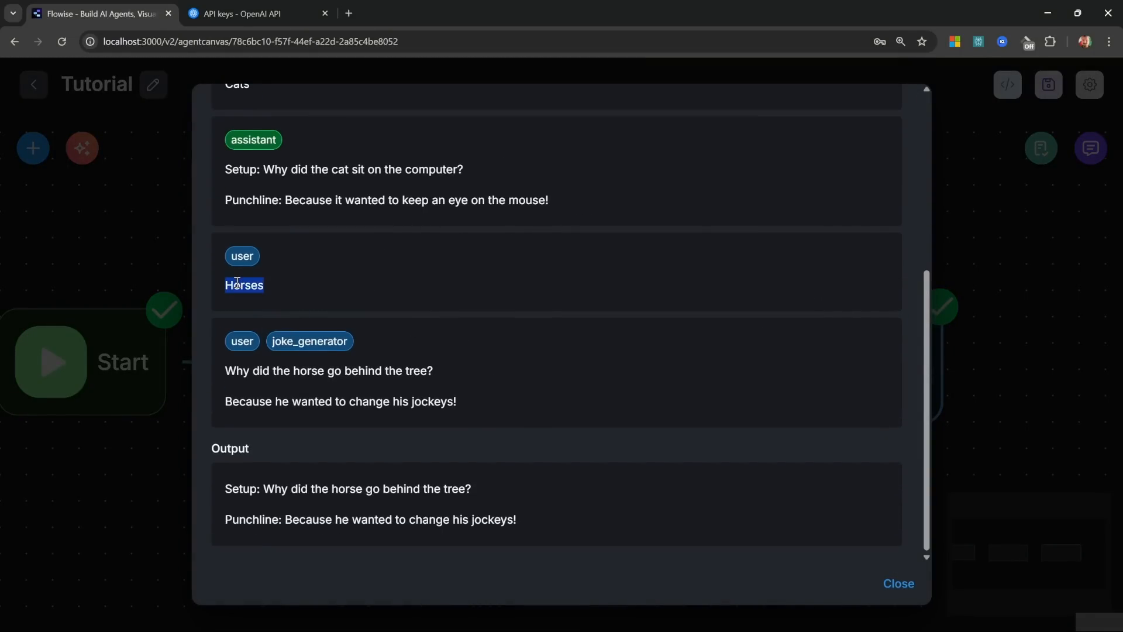
pyautogui.click(482, 350)
pyautogui.moveTo(482, 408); pyautogui.dragTo(226, 374)
pyautogui.moveTo(570, 528); pyautogui.dragTo(225, 489)
pyautogui.click(556, 496)
pyautogui.moveTo(289, 295); pyautogui.dragTo(217, 163)
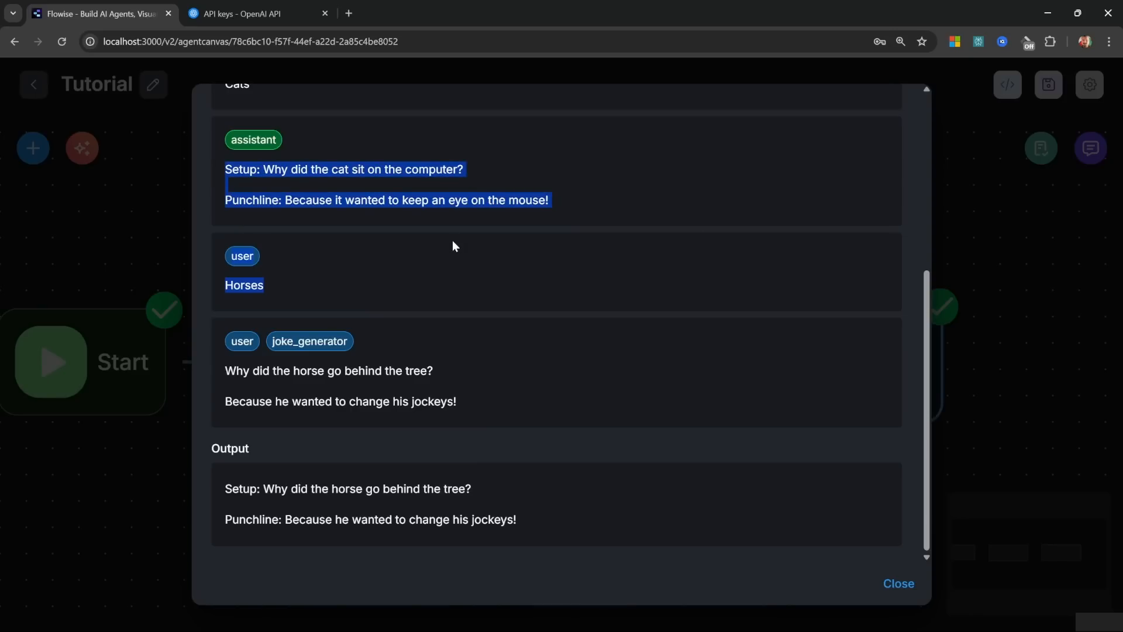
pyautogui.click(567, 491)
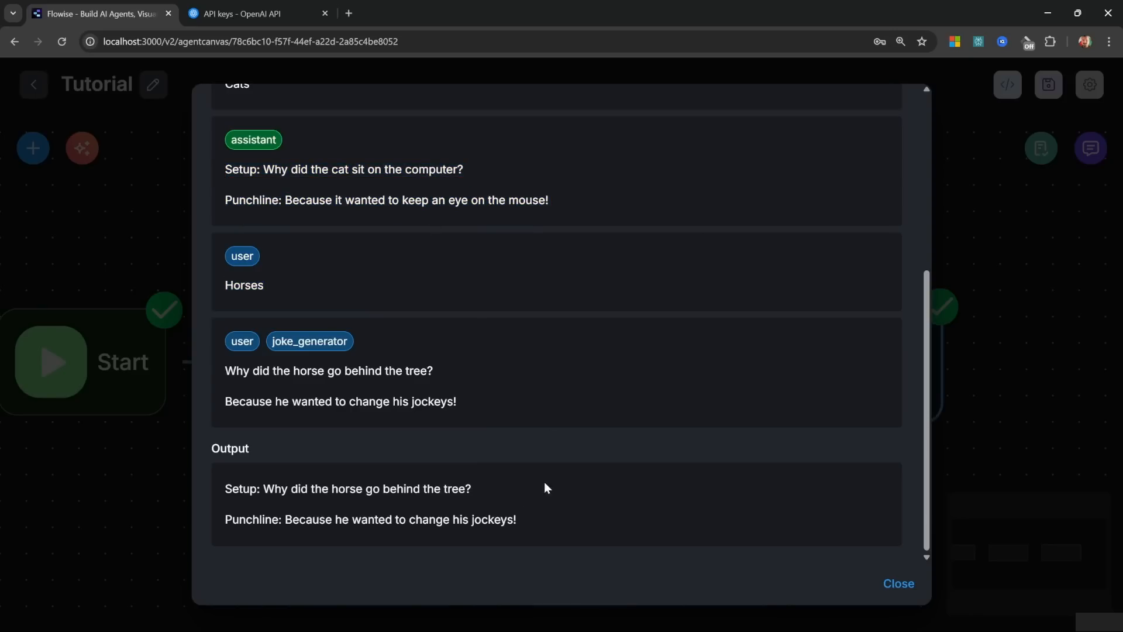
pyautogui.click(897, 584)
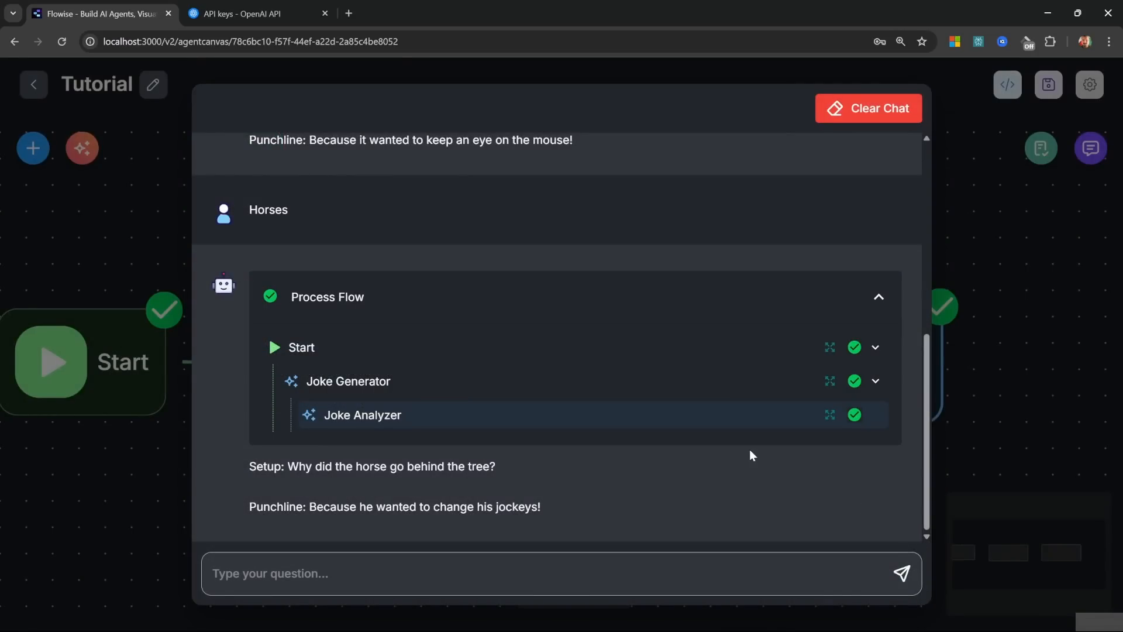
# Leave the test chat and disable memory in the Joke Analyzer node's settings.
pyautogui.click(849, 363)
pyautogui.doubleClick(842, 351)
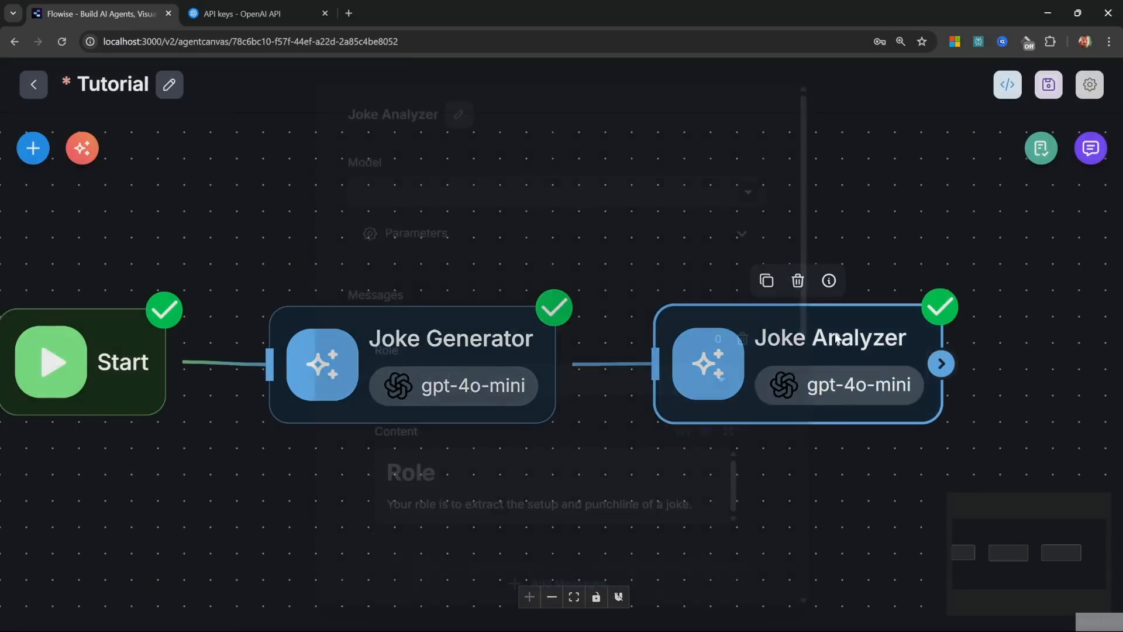
pyautogui.scroll(-6, 620, 335)
pyautogui.click(368, 269)
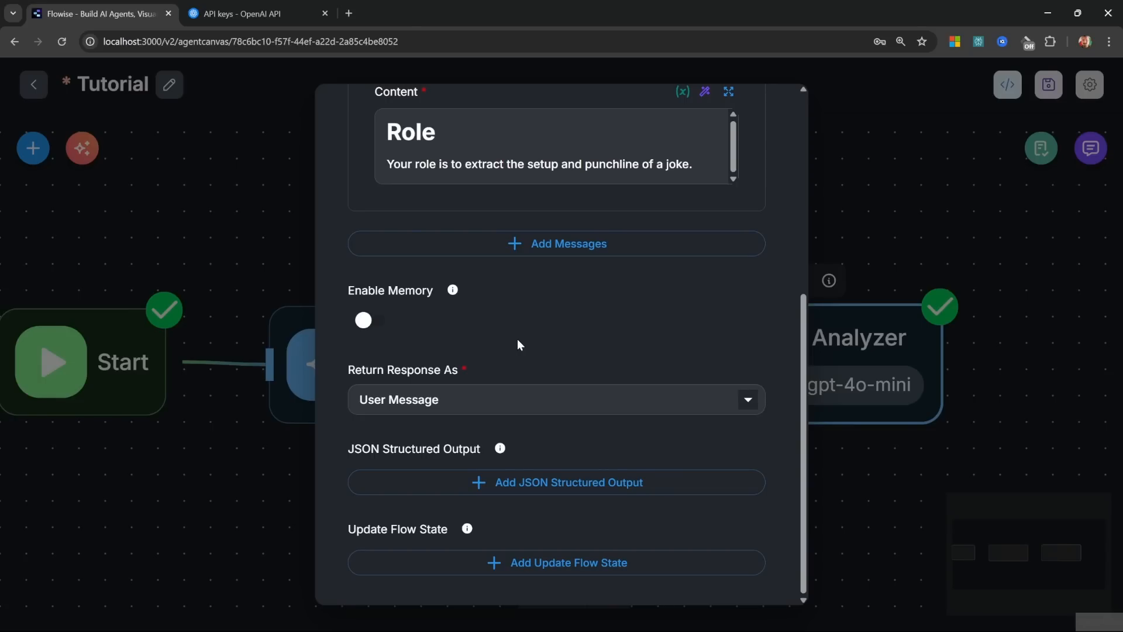
# Add a second message to Joke Analyzer with the role User and the Joke Generator output variable llmAgentflow_0 as its content.
pyautogui.scroll(1, 579, 324)
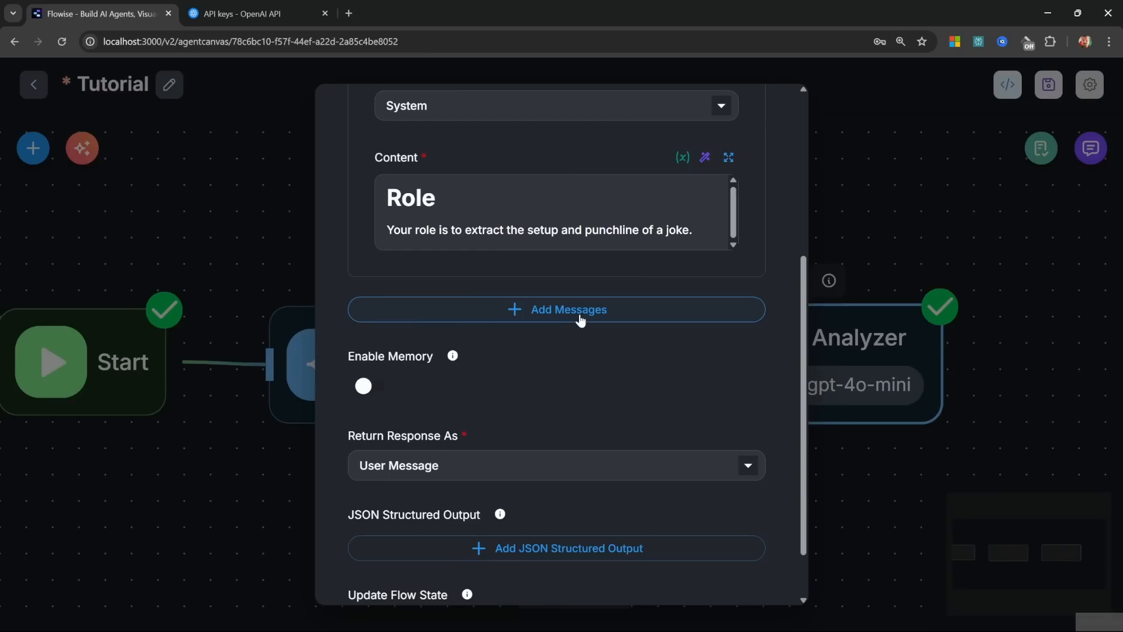
pyautogui.click(580, 318)
pyautogui.click(519, 344)
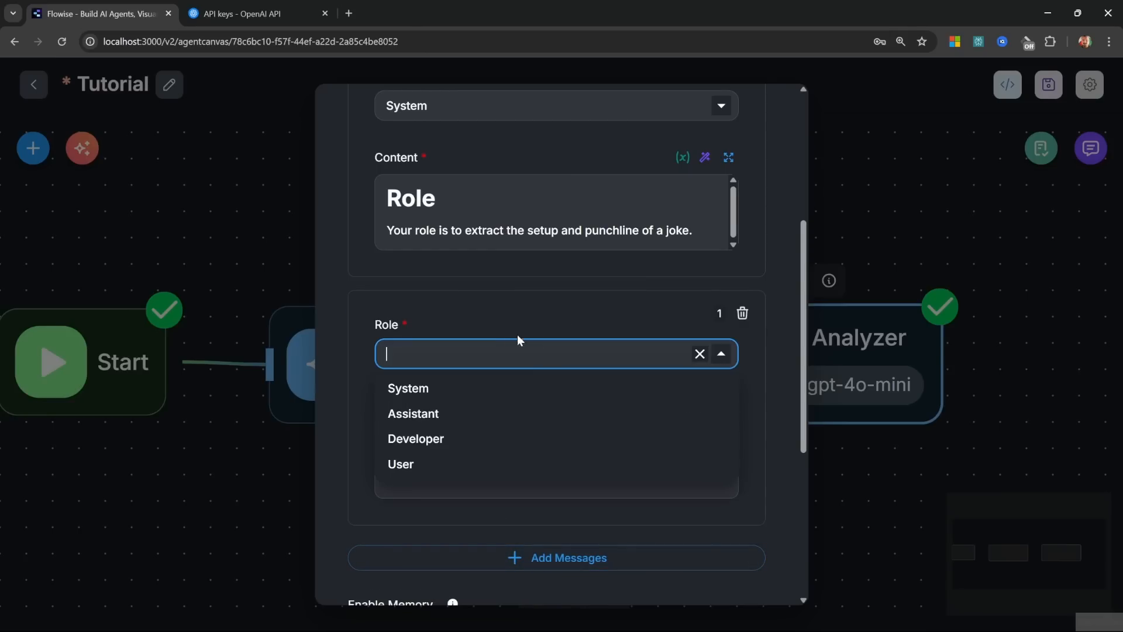
pyautogui.click(409, 464)
pyautogui.click(488, 464)
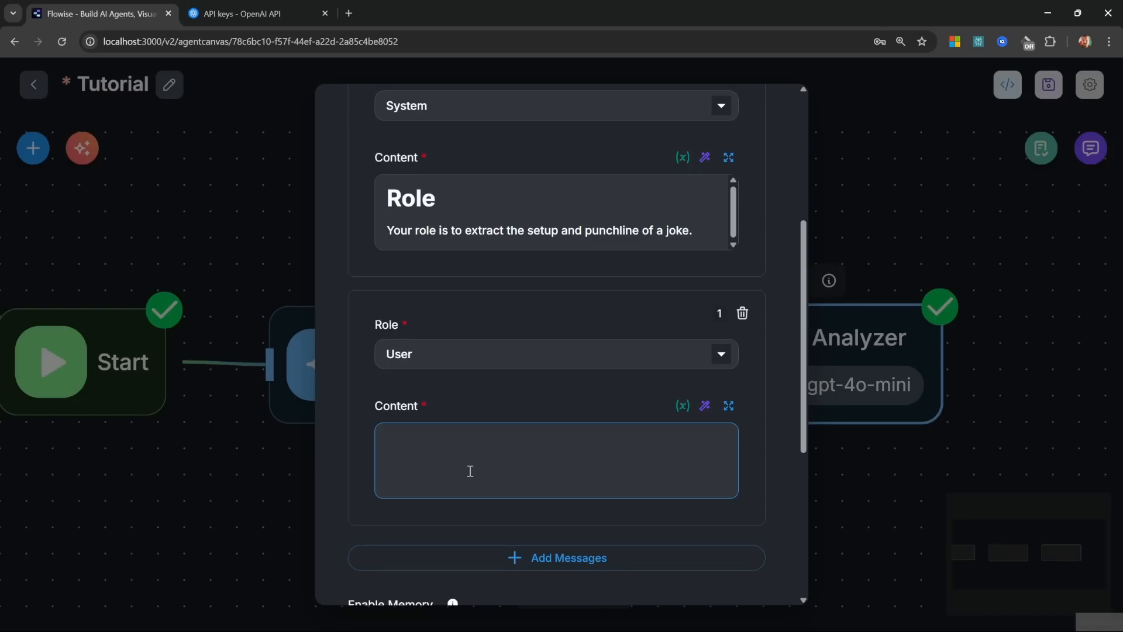
pyautogui.write('{{')
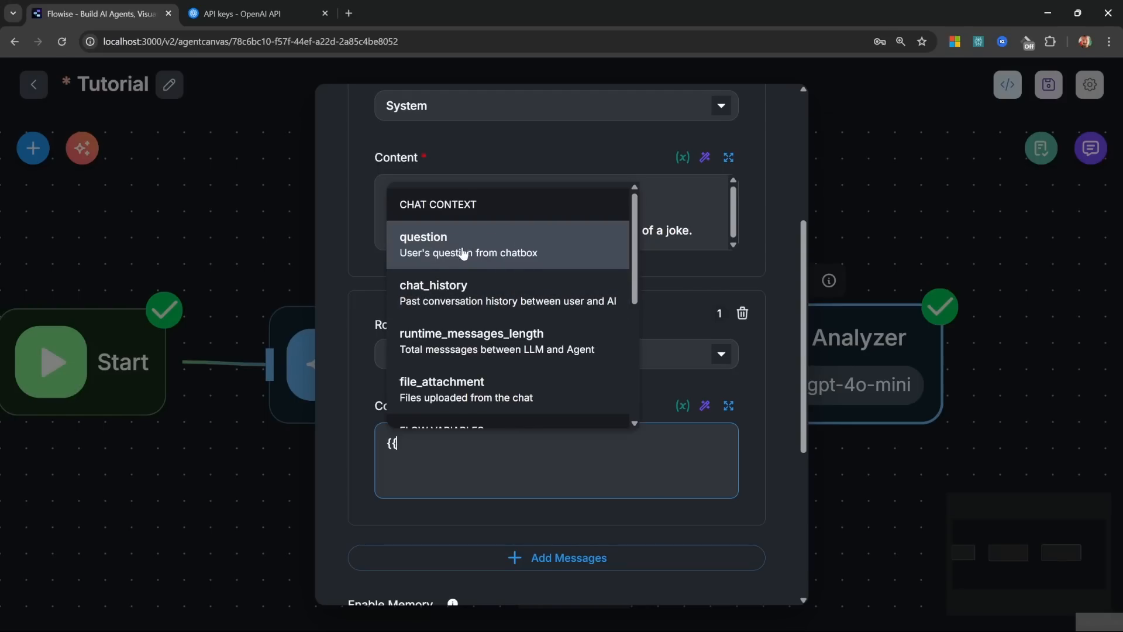
pyautogui.scroll(-3, 486, 291)
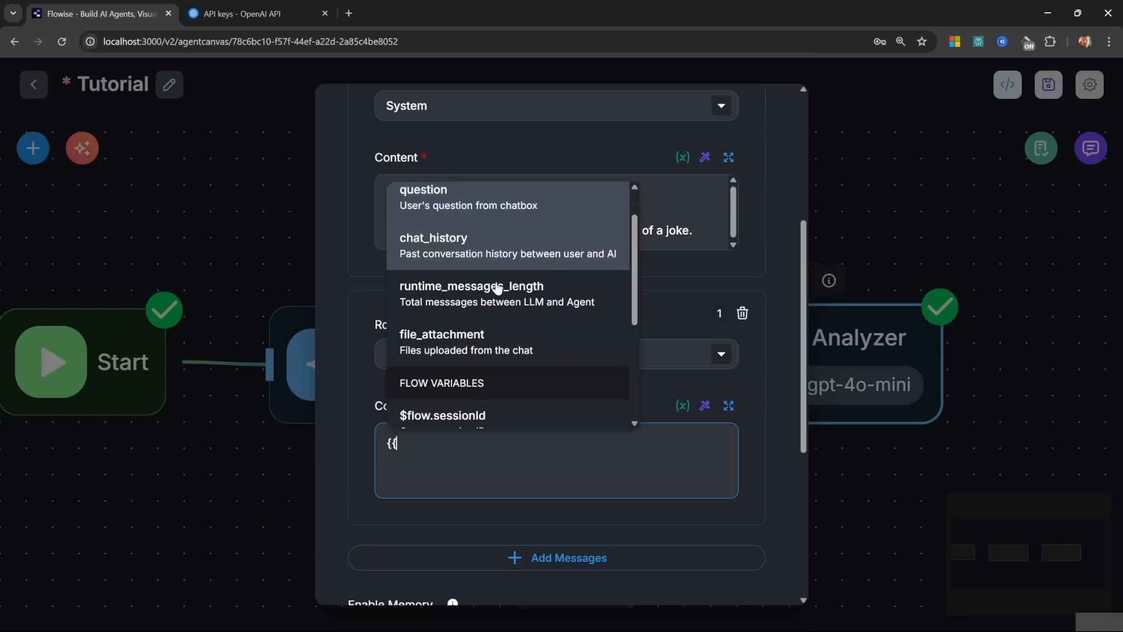
pyautogui.scroll(1, 497, 296)
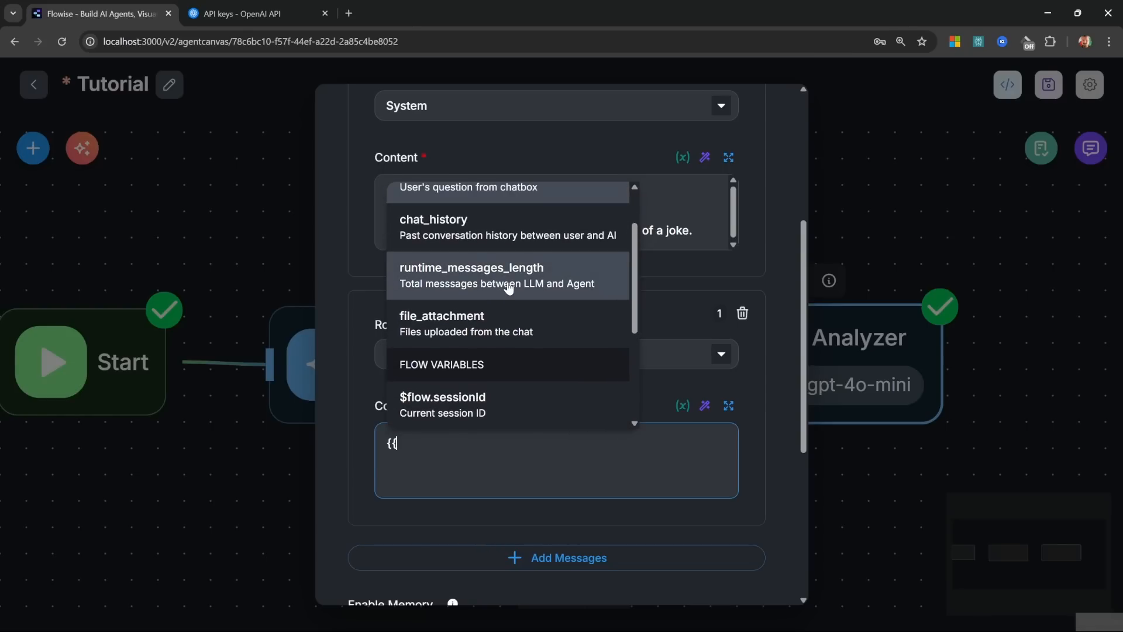
pyautogui.scroll(-3, 508, 287)
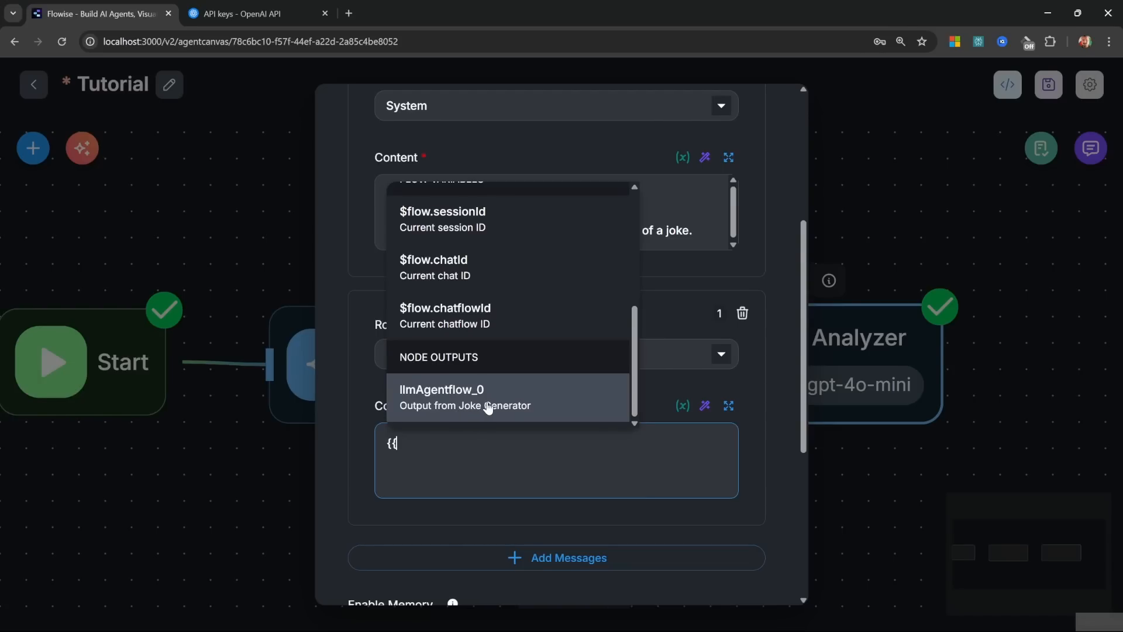
pyautogui.click(488, 408)
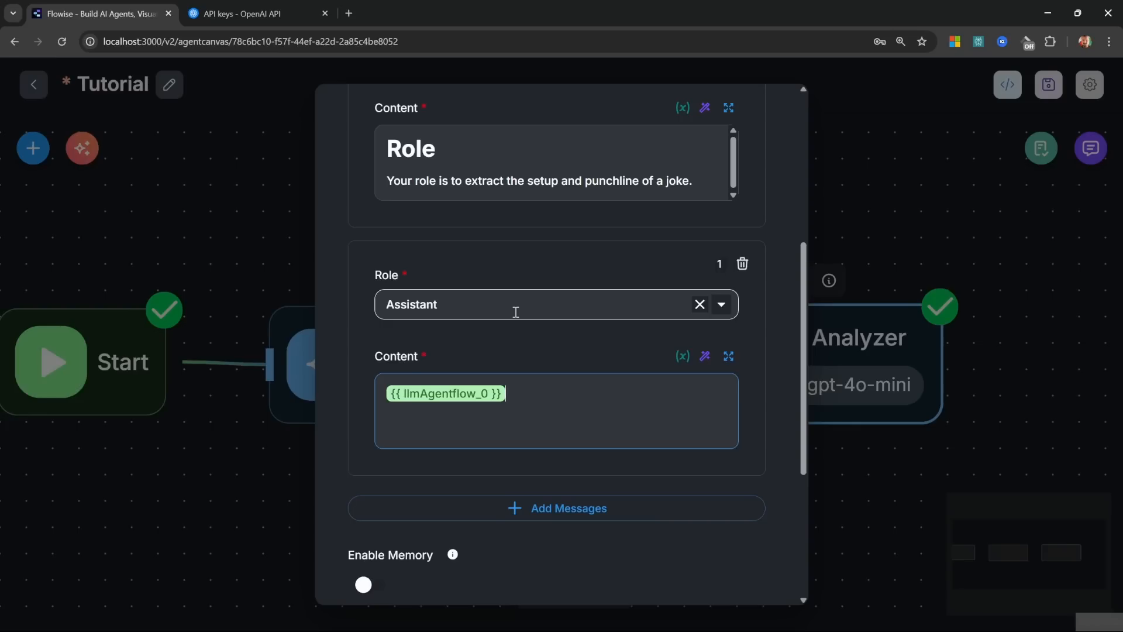
# Set the role of Joke Analyzer's second message to Assistant and close the node's settings.
pyautogui.click(514, 306)
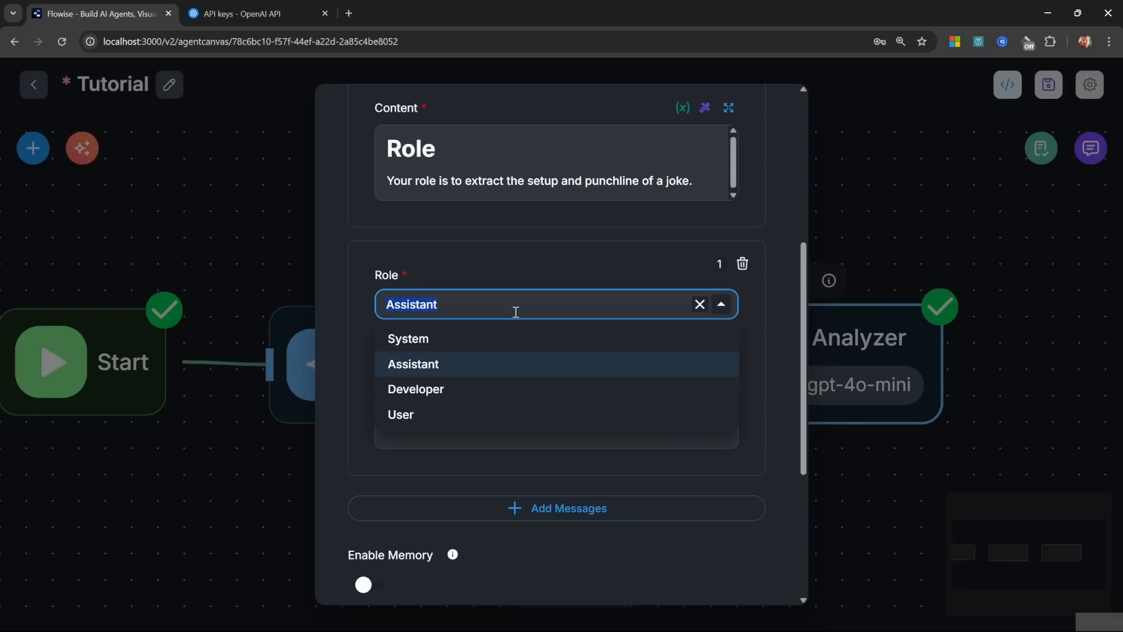
pyautogui.click(417, 365)
pyautogui.click(571, 408)
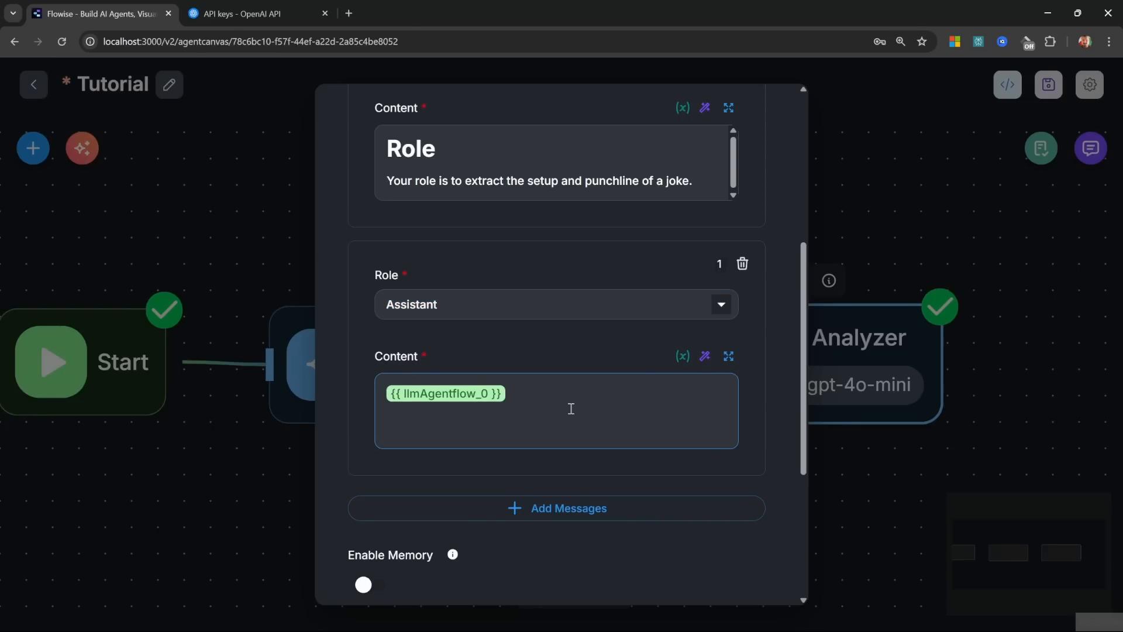
pyautogui.click(883, 190)
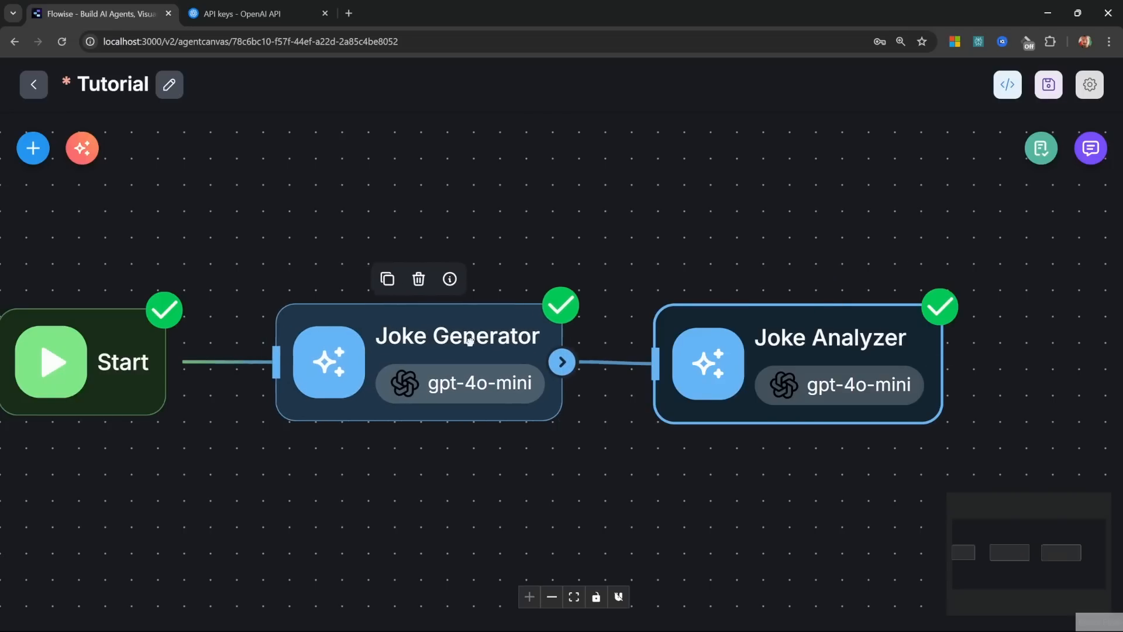
# Shift the Joke Generator node slightly on the canvas, save the agentflow and open its test chat.
pyautogui.moveTo(470, 341); pyautogui.dragTo(463, 347)
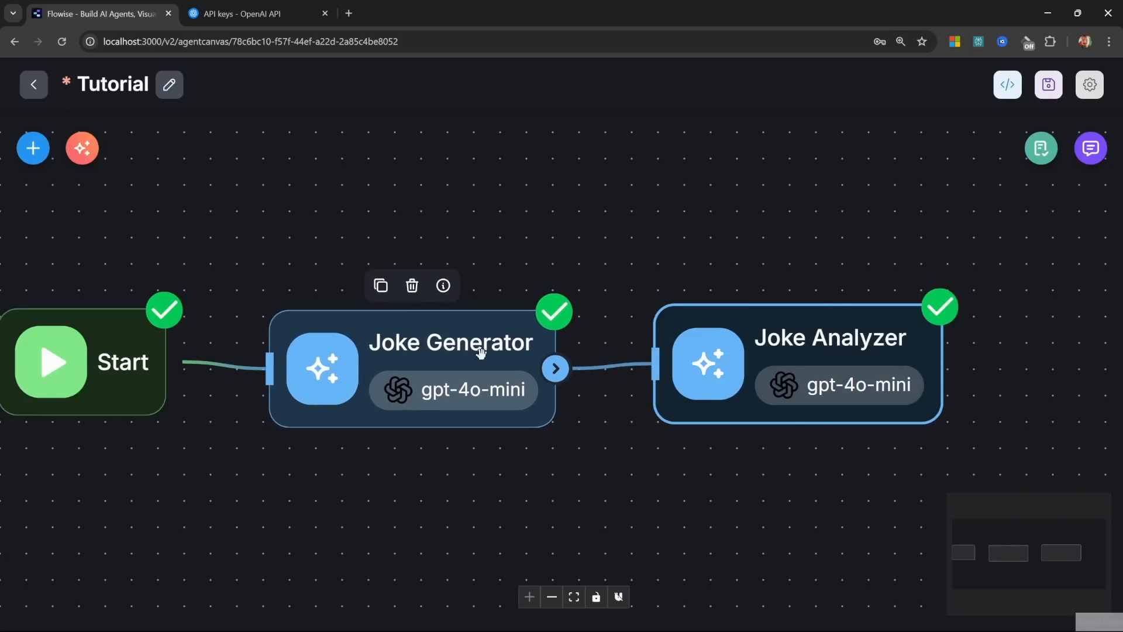
pyautogui.click(1048, 84)
pyautogui.click(1090, 148)
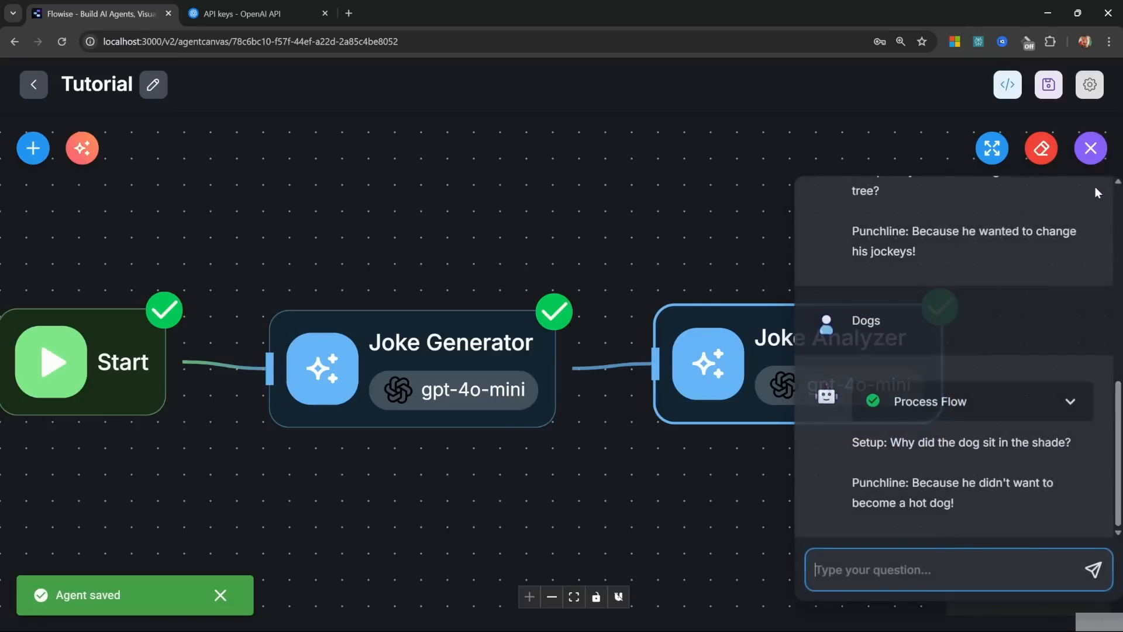
# Clear the test chat's history and send the message "Dogs" to run the agentflow again.
pyautogui.click(1041, 148)
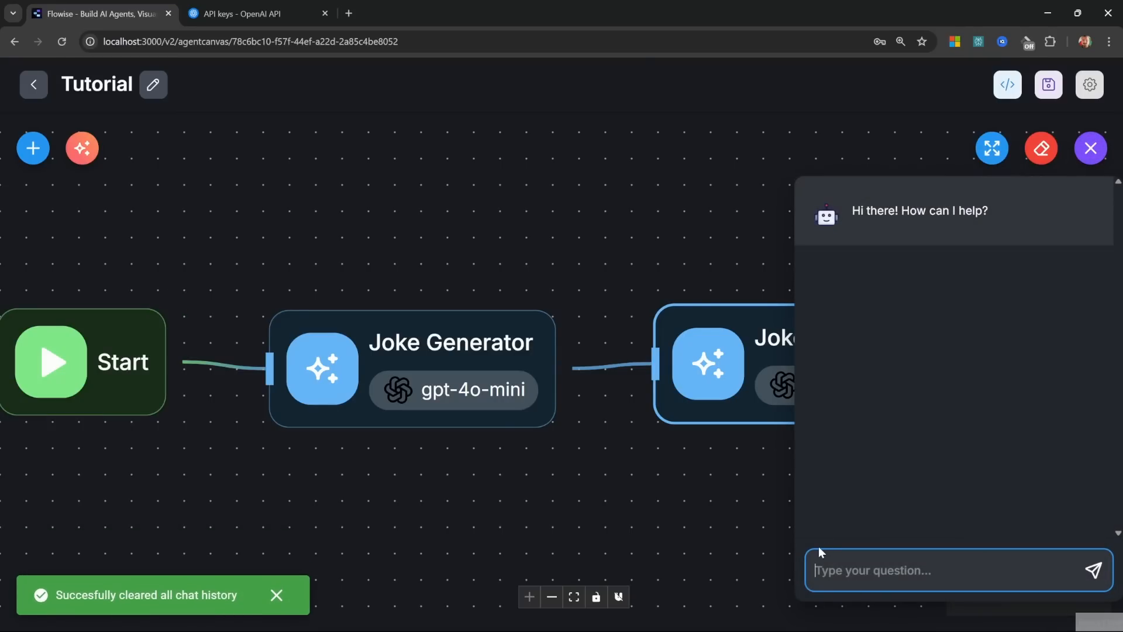
pyautogui.write('Dogs')
pyautogui.press('Return')
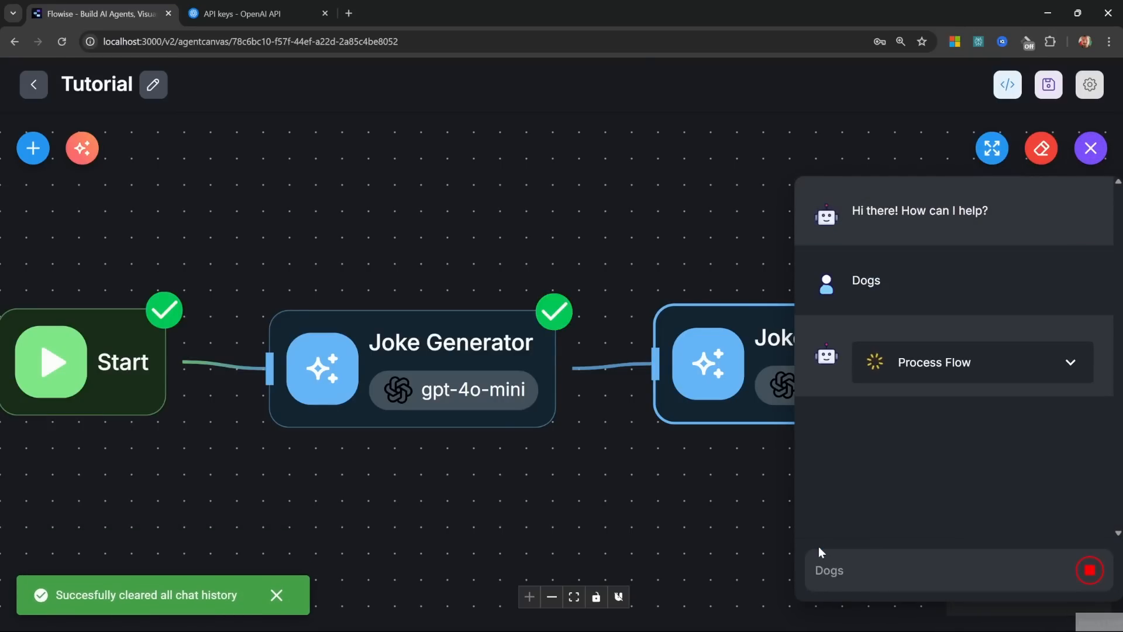
# Open the Joke Analyzer's run details from the process flow and examine the assistant message in its input.
pyautogui.click(1022, 387)
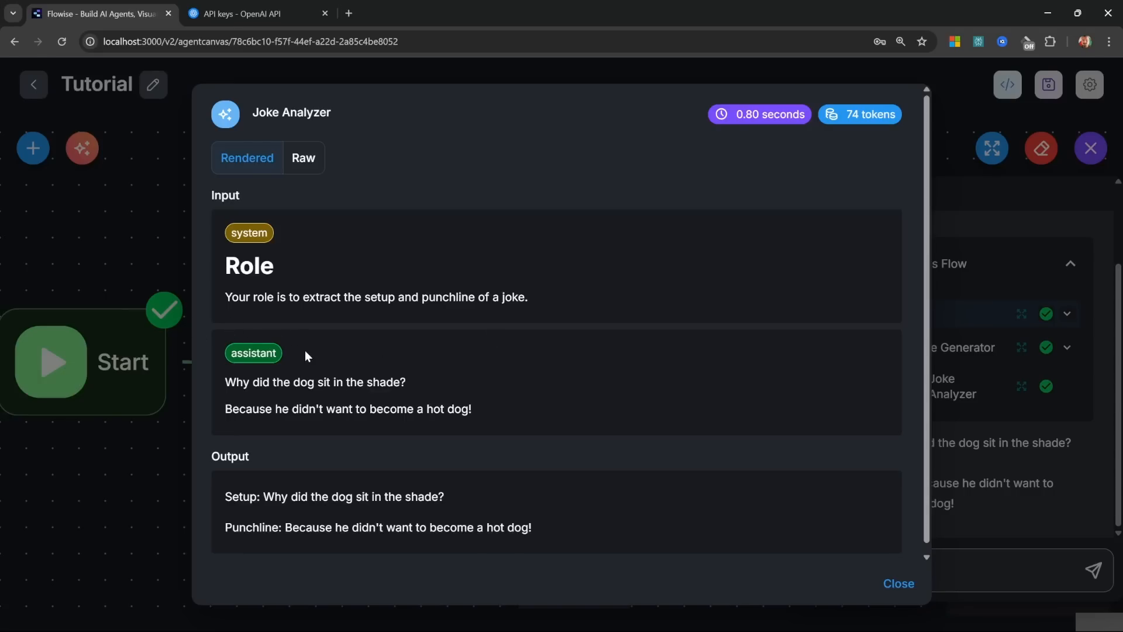
pyautogui.moveTo(496, 409); pyautogui.dragTo(201, 388)
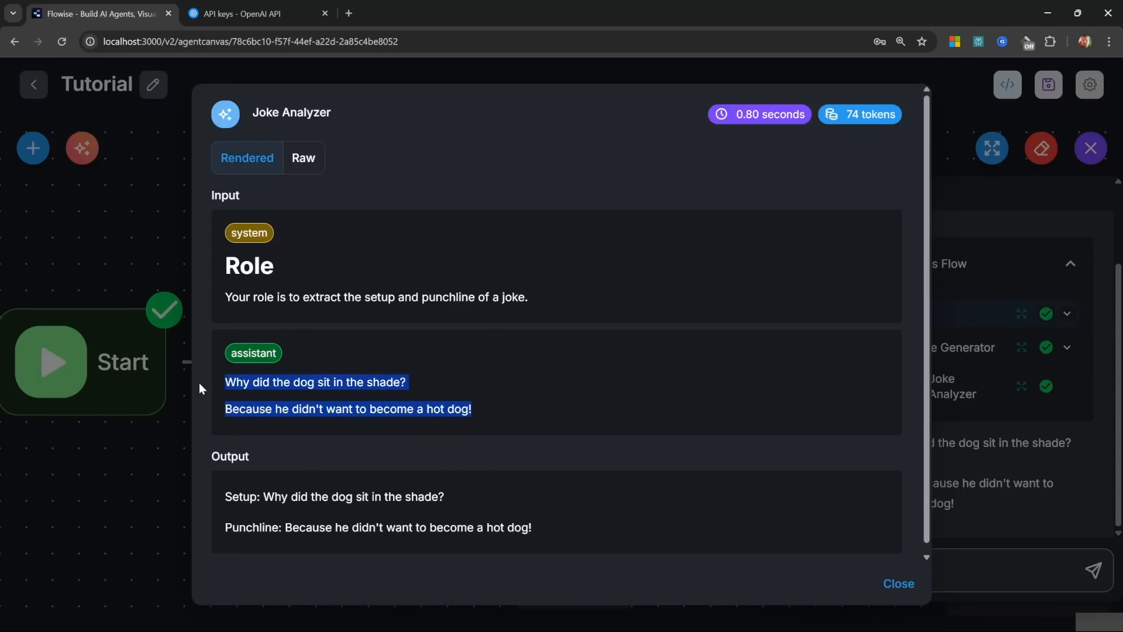
pyautogui.click(438, 408)
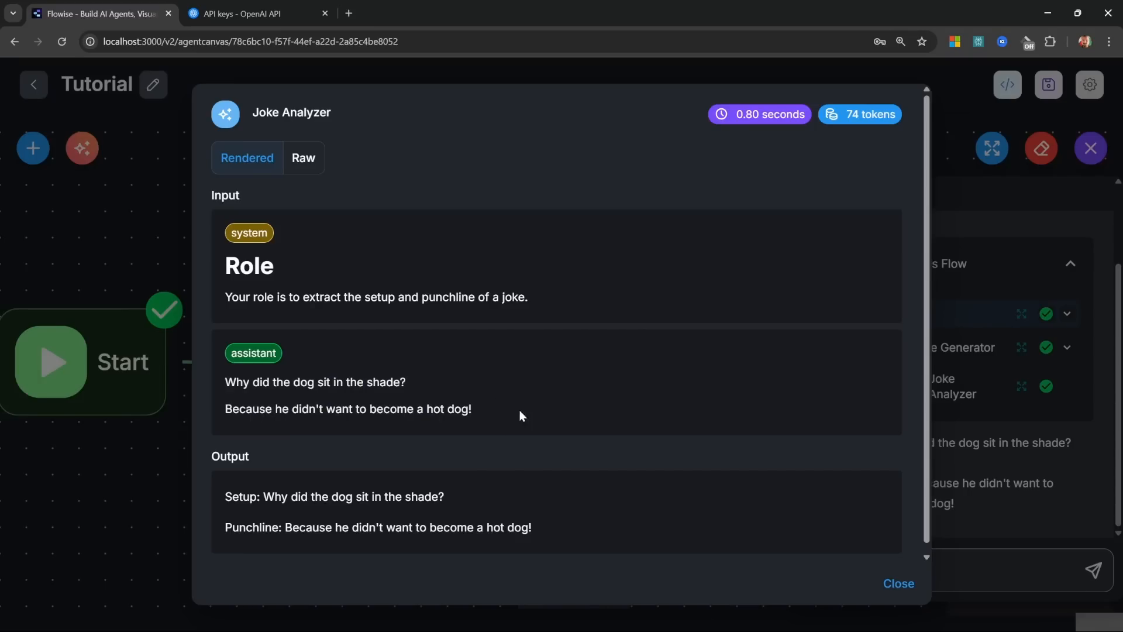
pyautogui.moveTo(520, 409); pyautogui.dragTo(213, 387)
pyautogui.click(503, 420)
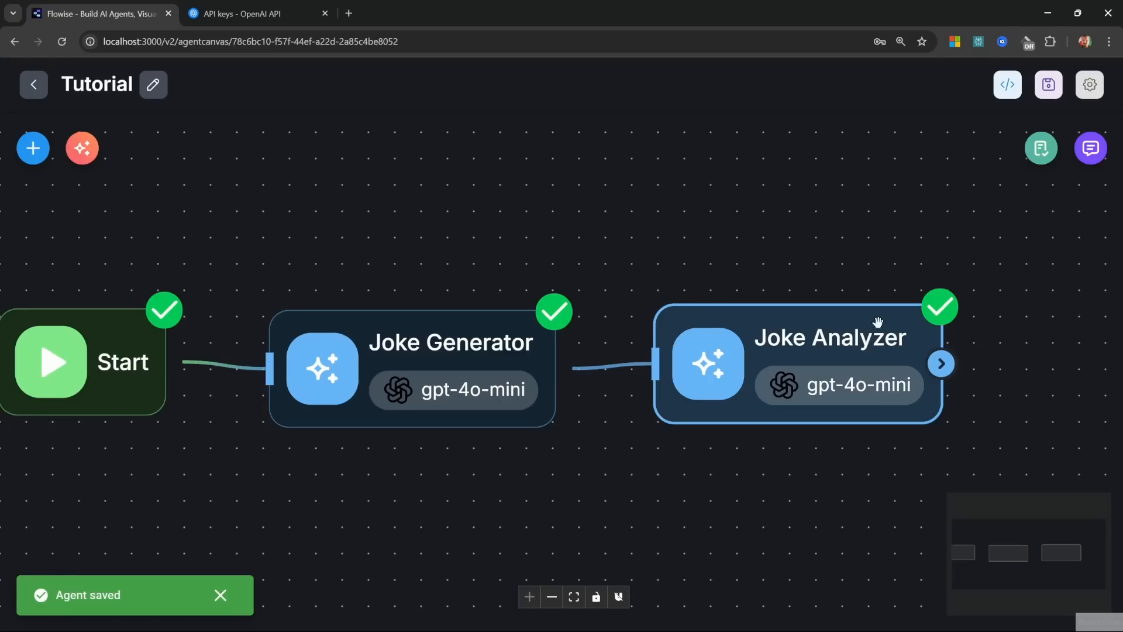
# Leave the Tutorial agentflow for the Executions page and look through the available state filter options.
pyautogui.click(33, 85)
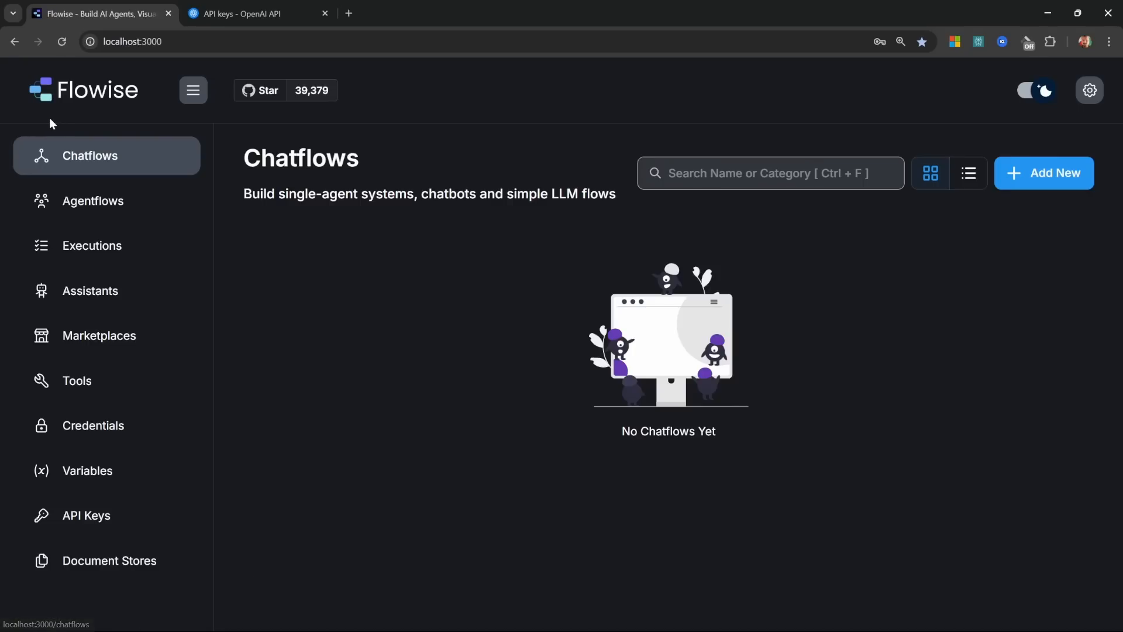
pyautogui.click(101, 246)
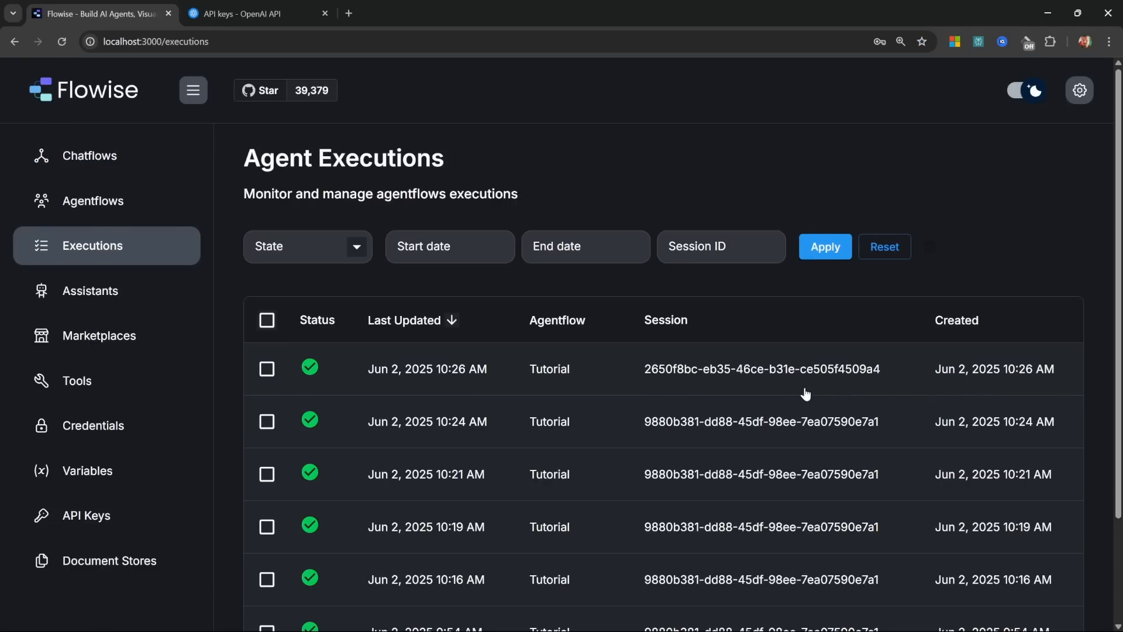
pyautogui.click(356, 247)
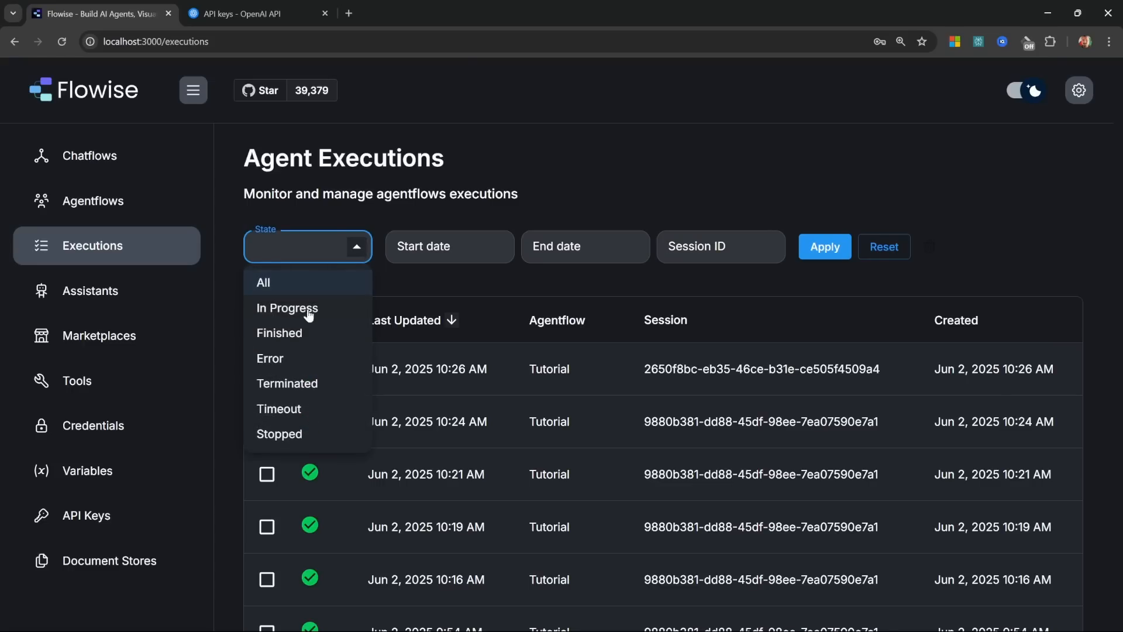
pyautogui.click(448, 250)
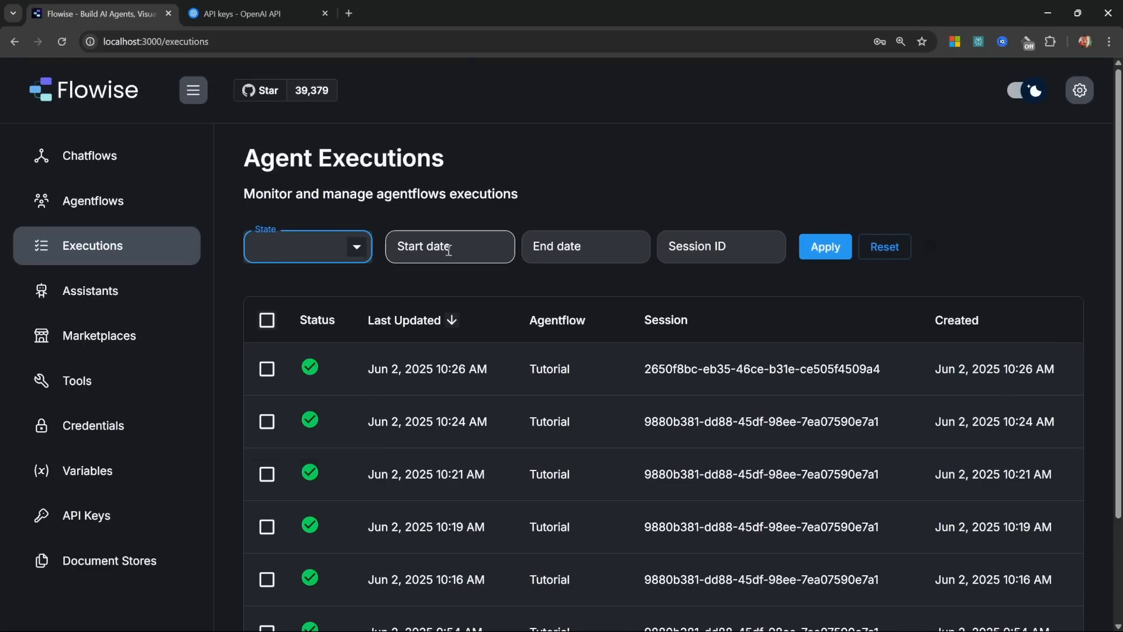
# Open the most recent Tutorial execution and examine the input and output of Joke Generator and Joke Analyzer.
pyautogui.click(742, 370)
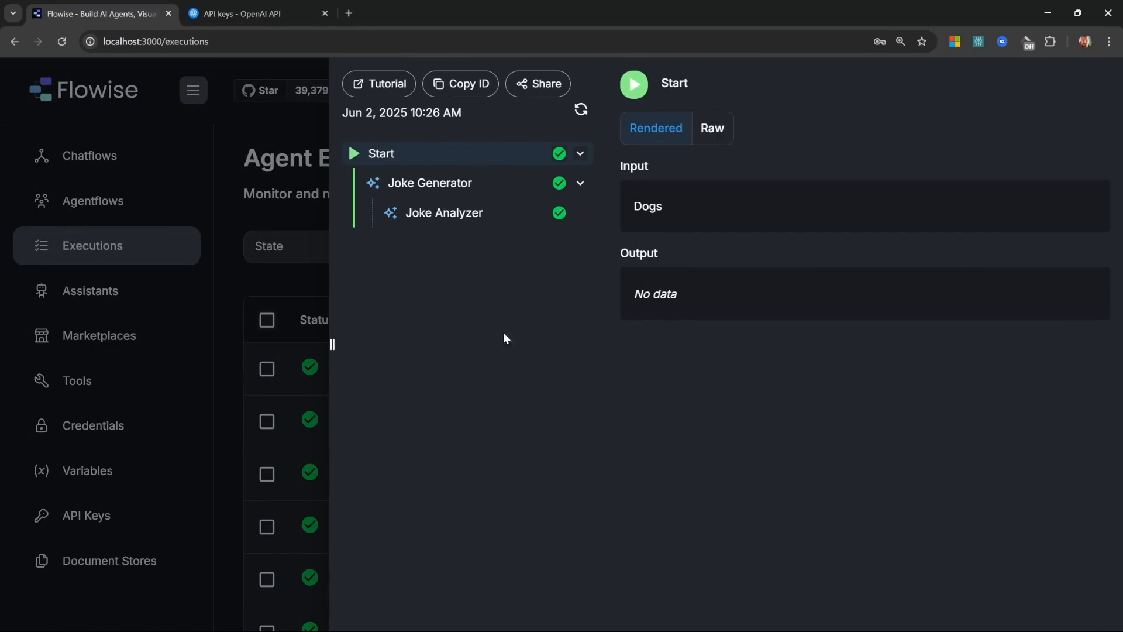
pyautogui.click(446, 188)
pyautogui.click(457, 192)
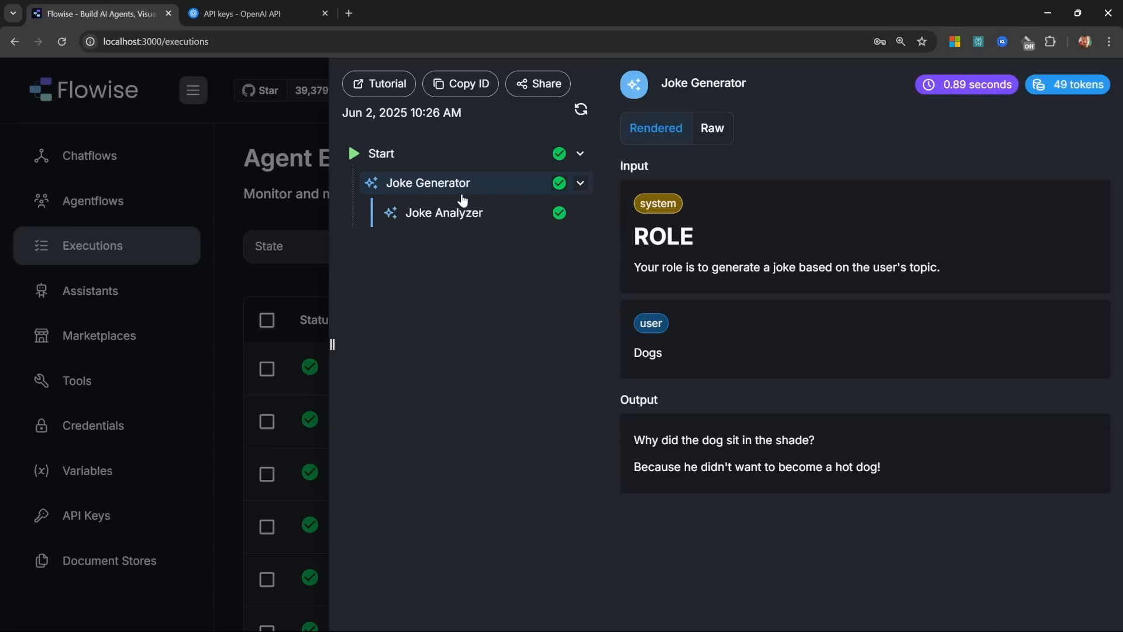
pyautogui.click(456, 217)
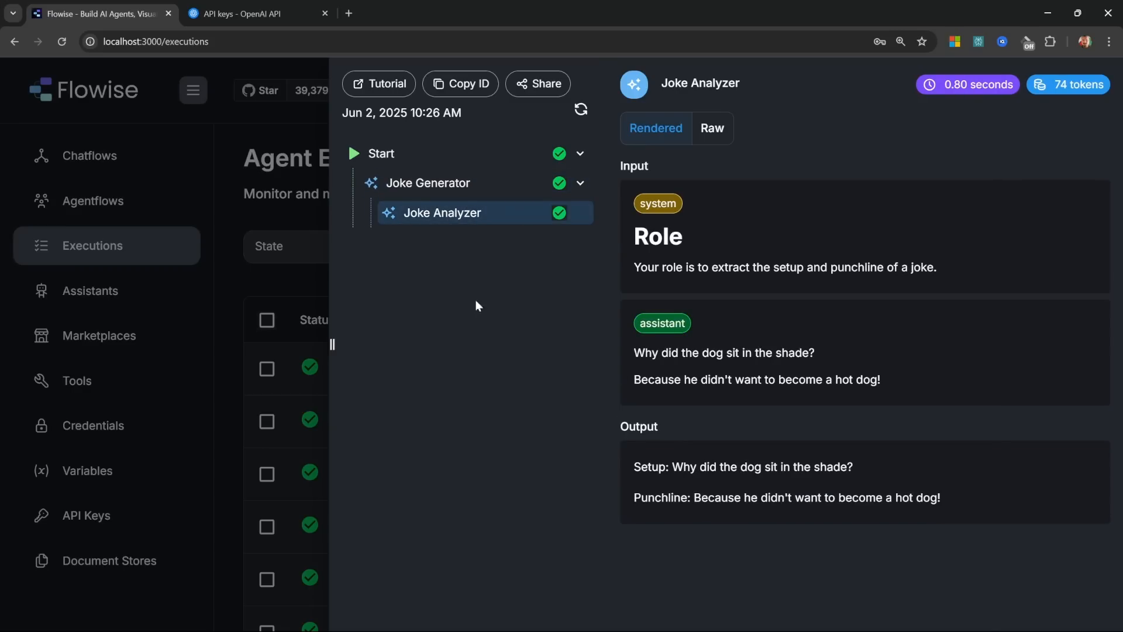